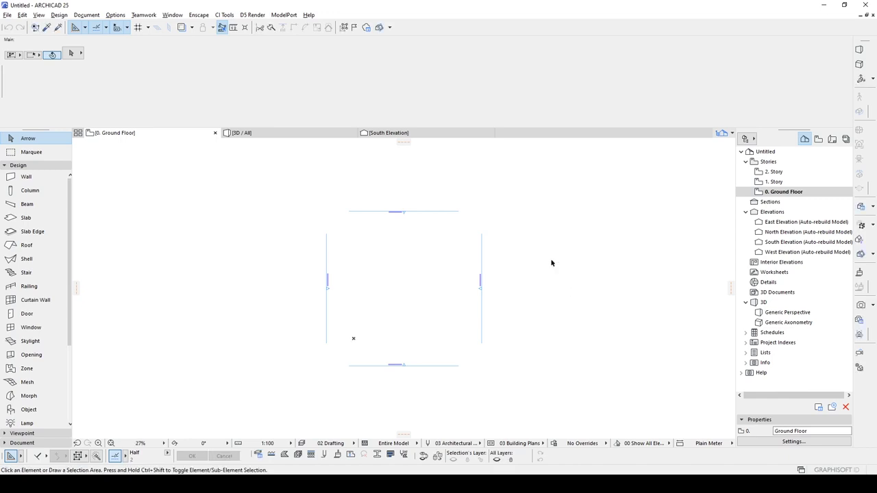
# Set the project's working length unit to centimeter
pyautogui.click(115, 15)
pyautogui.click(116, 17)
pyautogui.click(116, 16)
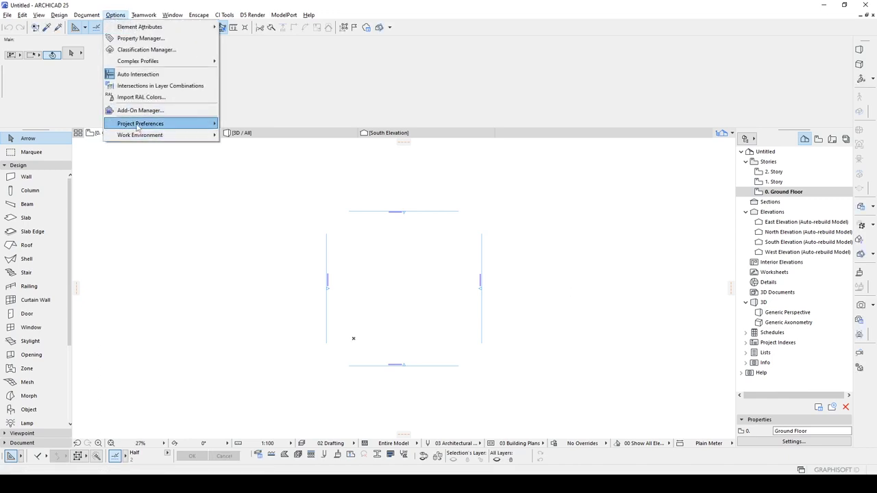
pyautogui.moveTo(137, 127)
pyautogui.click(245, 125)
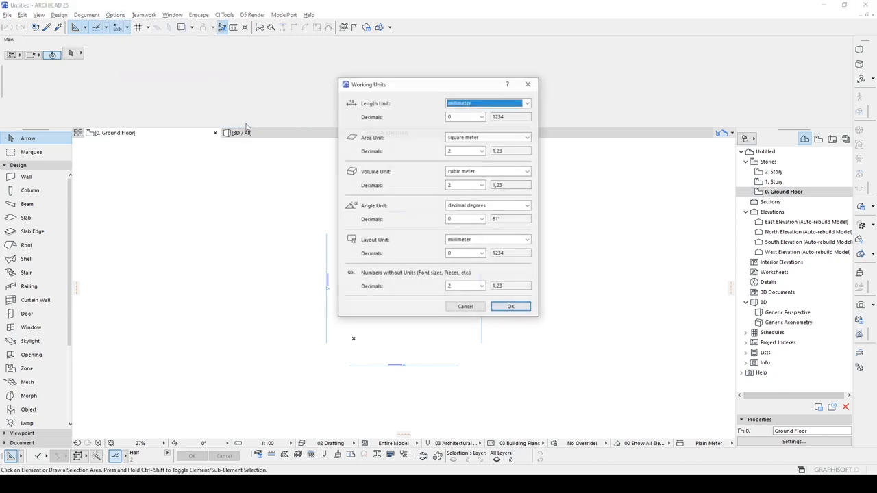
pyautogui.click(459, 103)
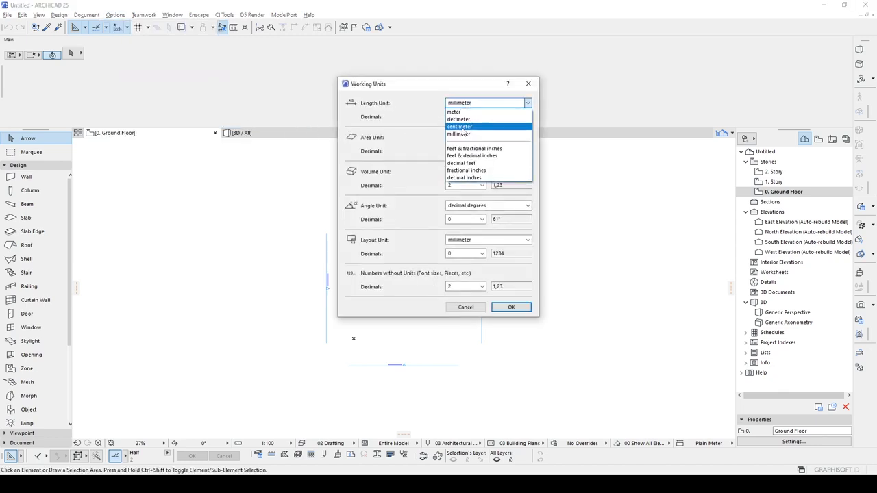
pyautogui.click(462, 128)
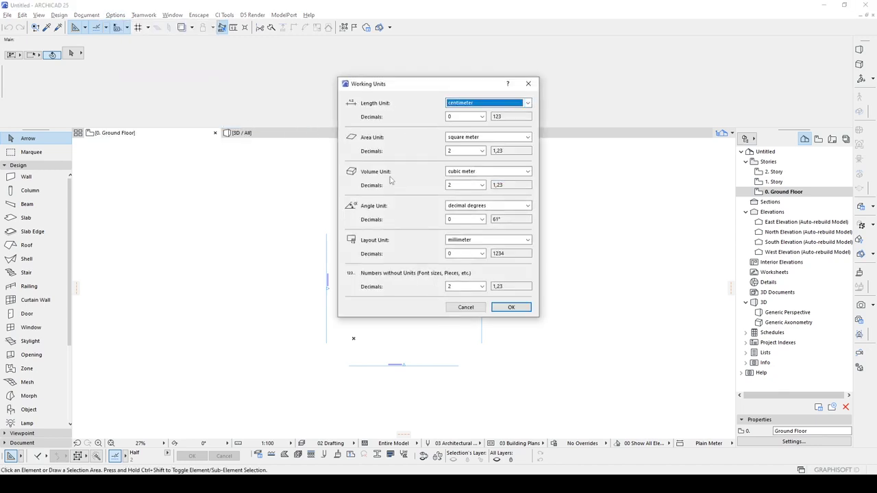
pyautogui.click(511, 307)
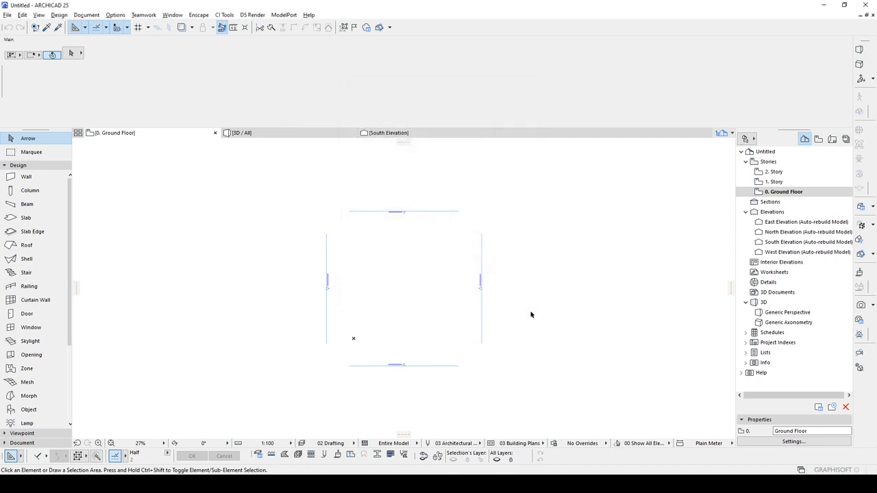
# Set the 3D style of the 3D view to White Model with Shadows
pyautogui.moveTo(241, 134)
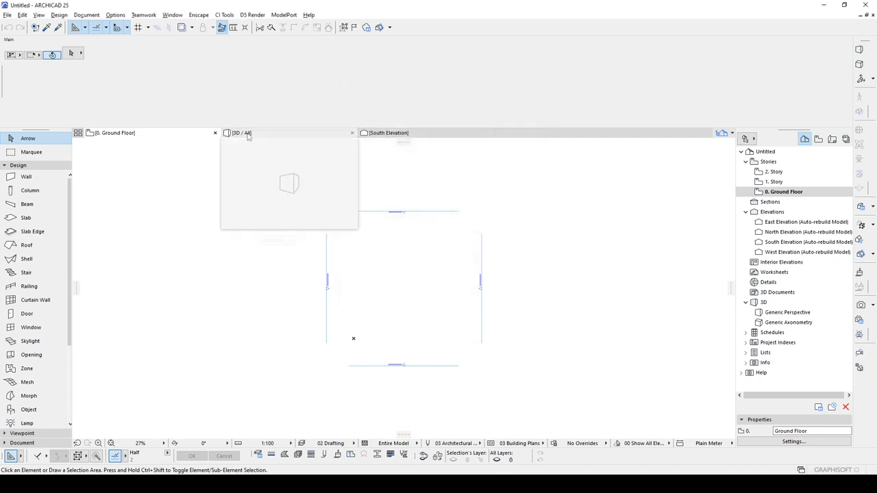
pyautogui.rightClick(248, 133)
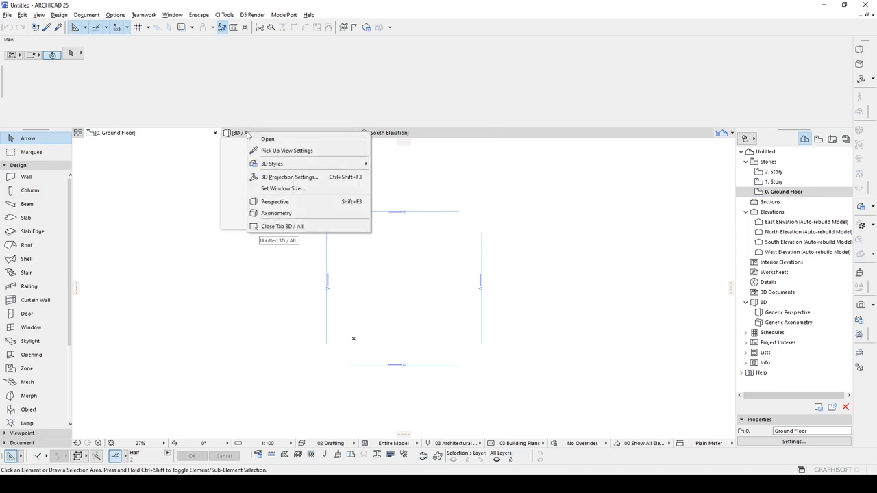
pyautogui.moveTo(271, 165)
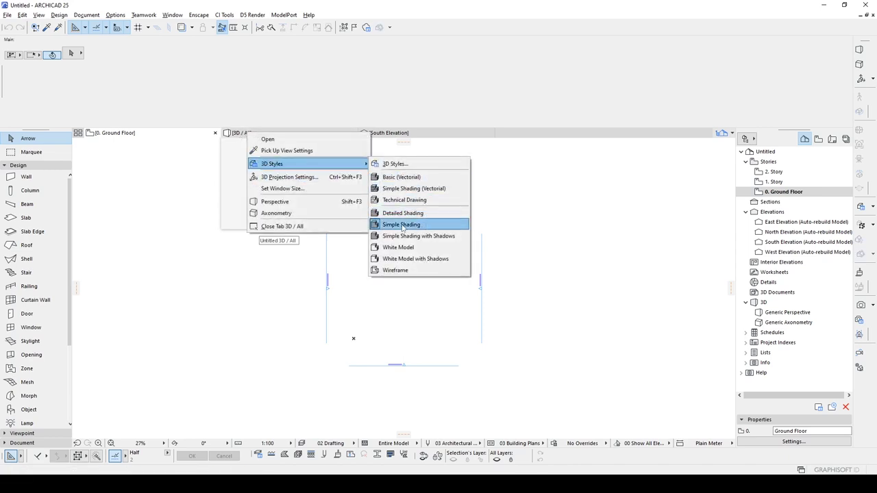
pyautogui.click(403, 259)
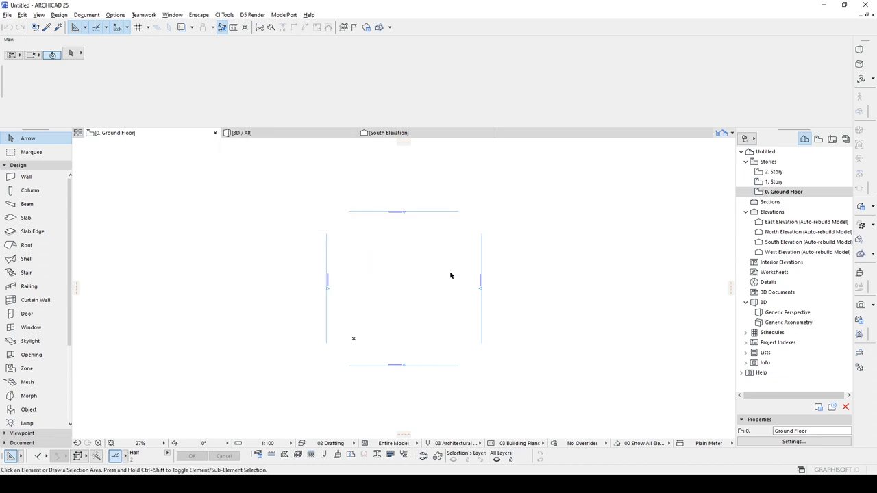
# Create a new graphic override combination named "ss"
pyautogui.click(554, 444)
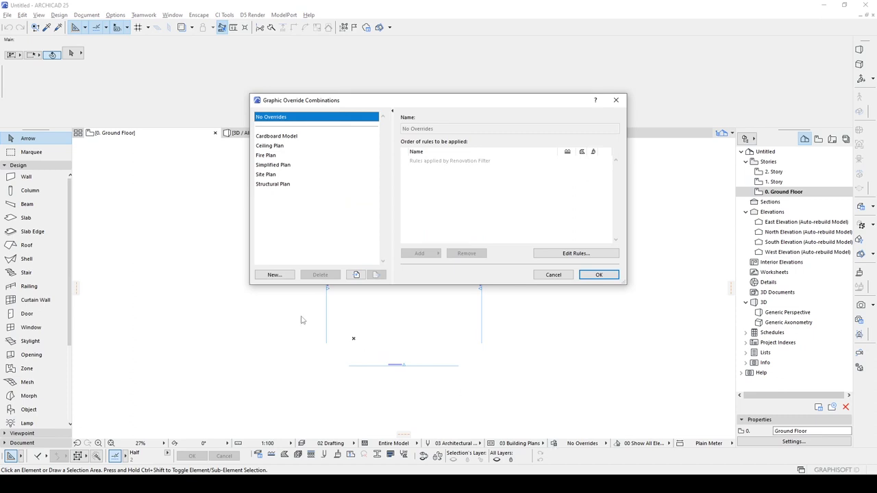
pyautogui.click(272, 274)
pyautogui.write('ss')
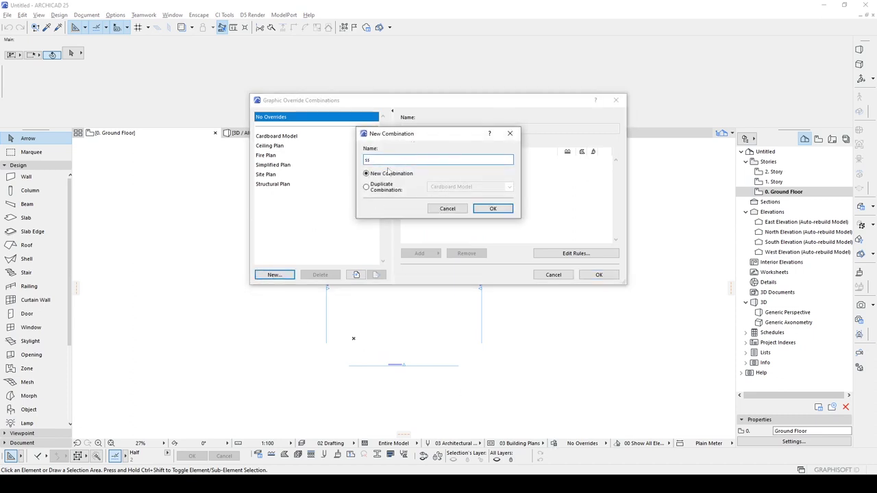
pyautogui.click(490, 209)
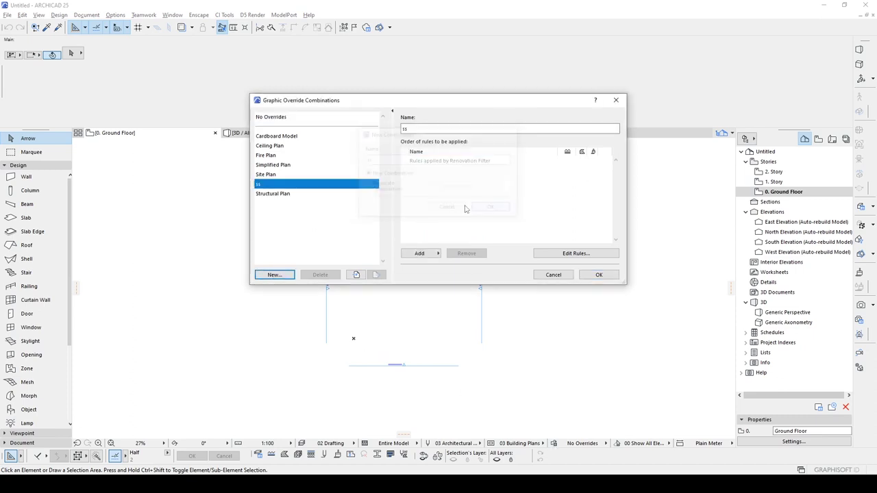
# Create a graphic override rule named New Rule for all element types that overrides the line, marker and text pen with pen 1
pyautogui.click(575, 253)
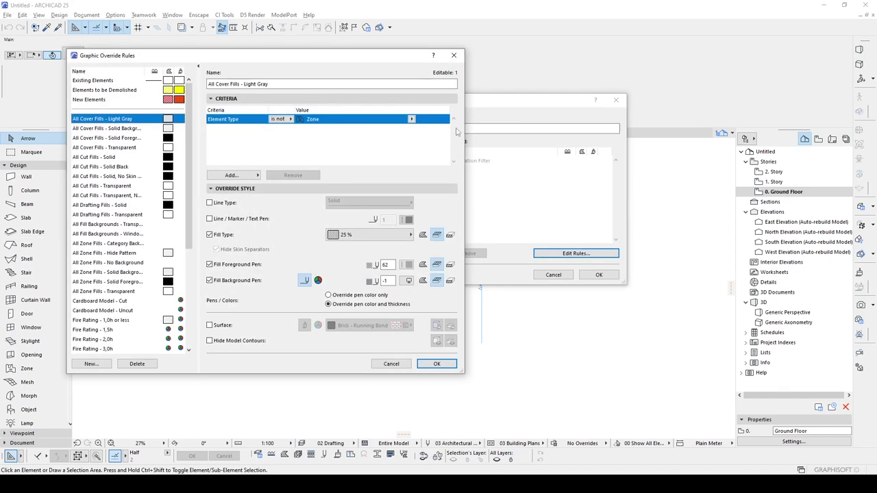
pyautogui.click(91, 363)
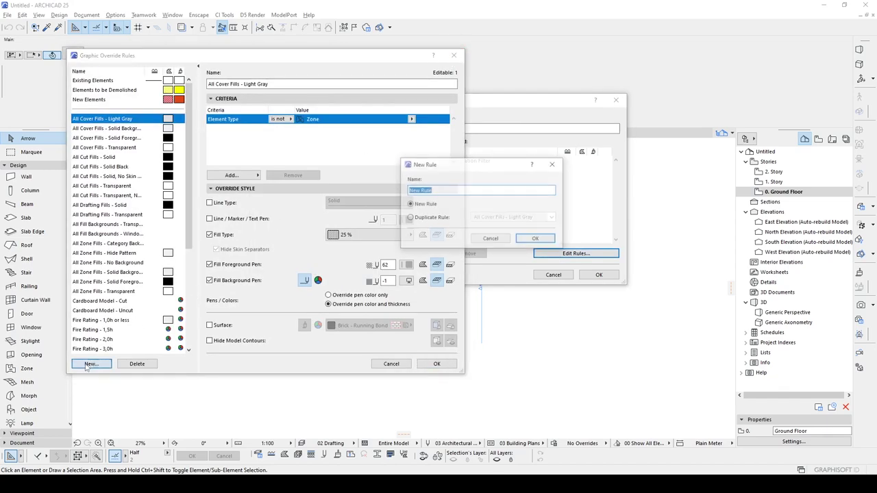
pyautogui.click(536, 239)
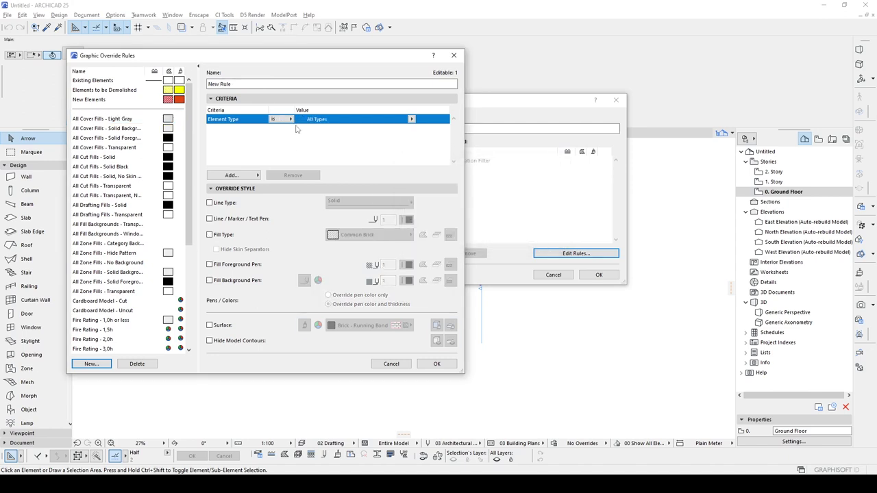
pyautogui.click(212, 221)
pyautogui.click(209, 219)
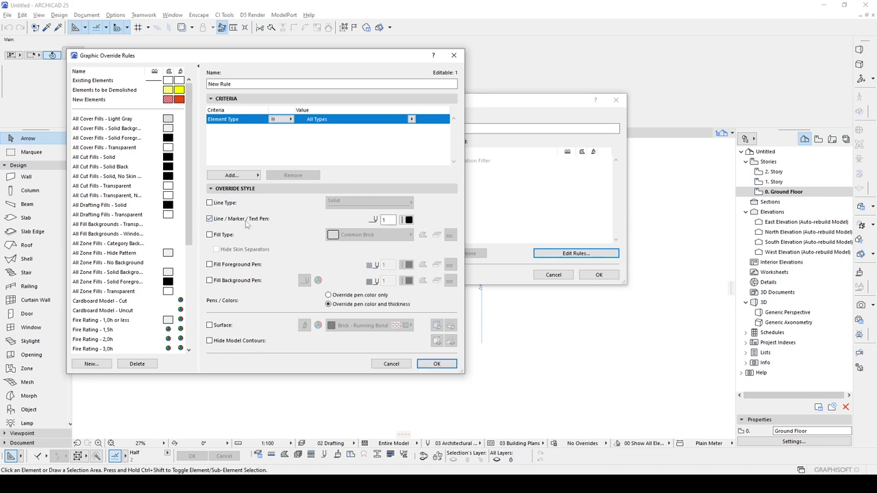
pyautogui.click(436, 364)
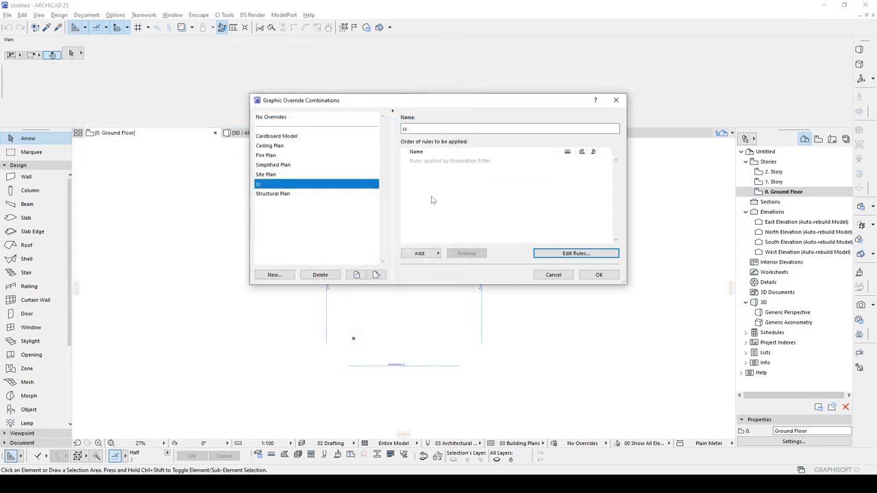
# Add New Rule to the "ss" override combination and apply the combination to the floor plan
pyautogui.click(431, 255)
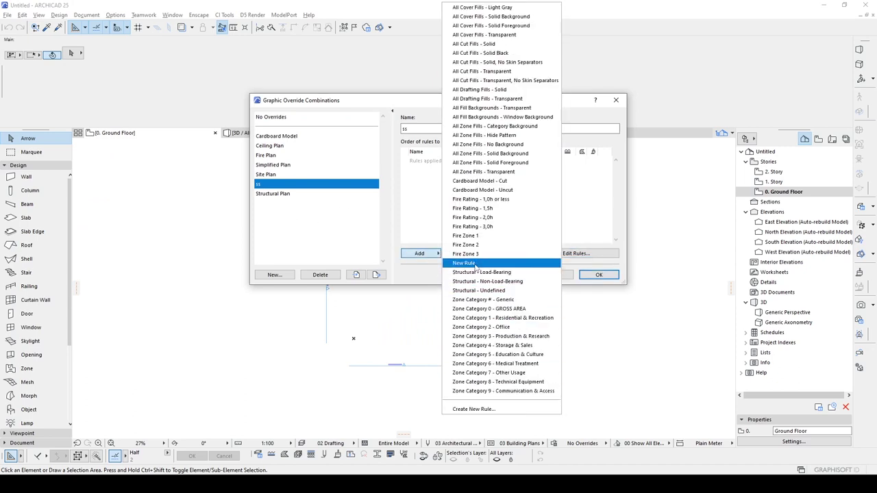
pyautogui.click(478, 271)
pyautogui.click(586, 276)
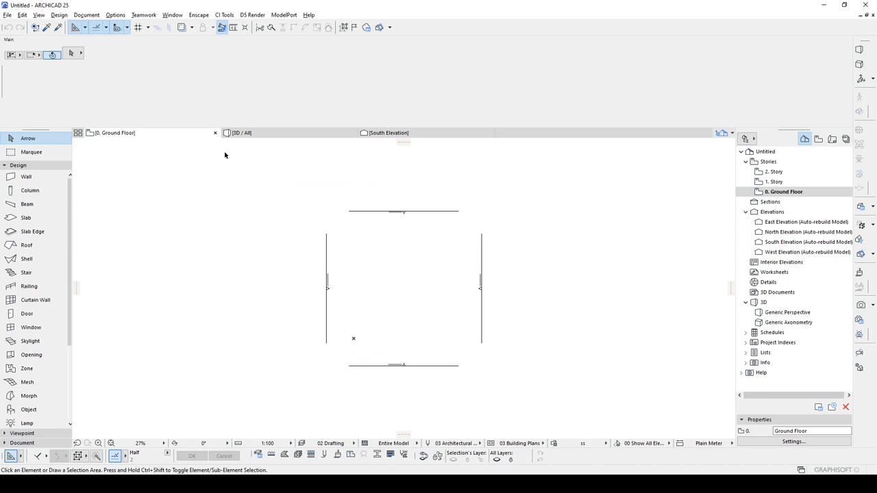
# Open the 3D perspective view and set the ambient light in its sunlight settings to 5%
pyautogui.click(243, 133)
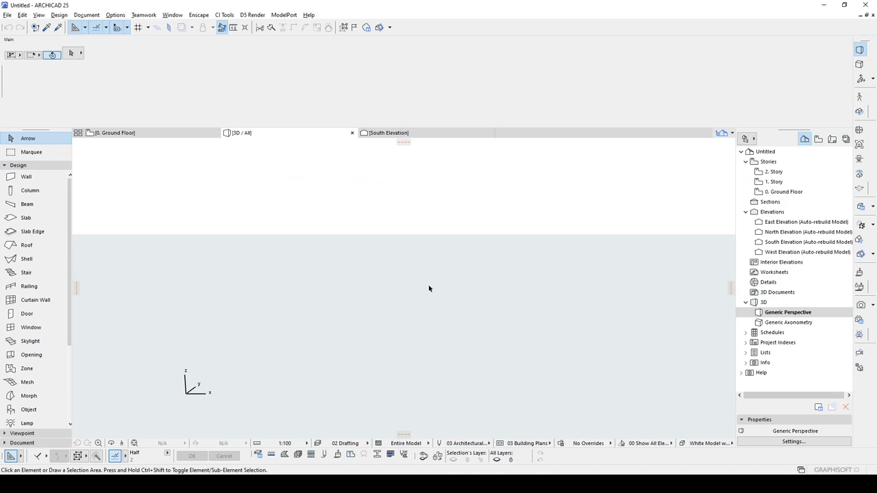
pyautogui.click(781, 444)
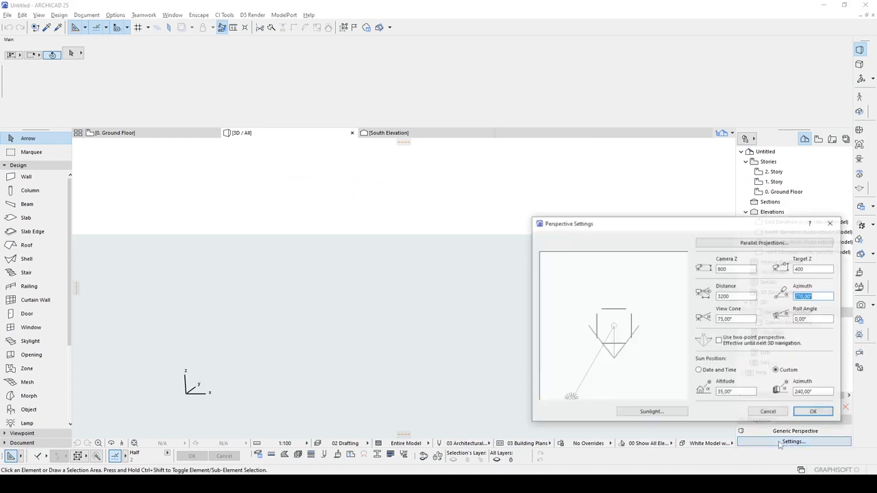
pyautogui.click(654, 413)
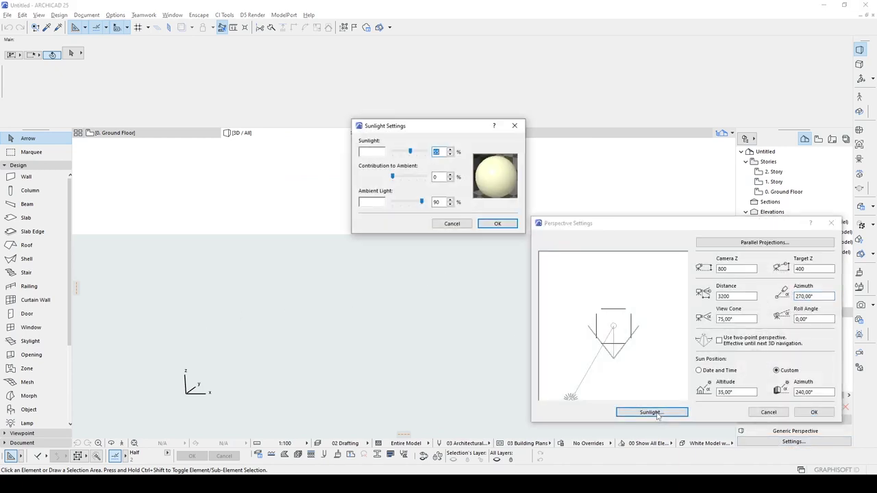
pyautogui.doubleClick(439, 201)
pyautogui.write('5')
pyautogui.click(497, 223)
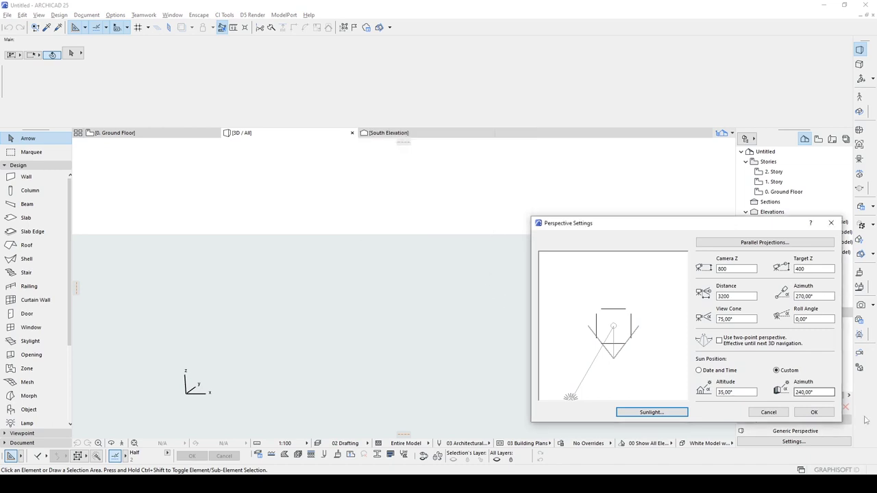
pyautogui.click(815, 412)
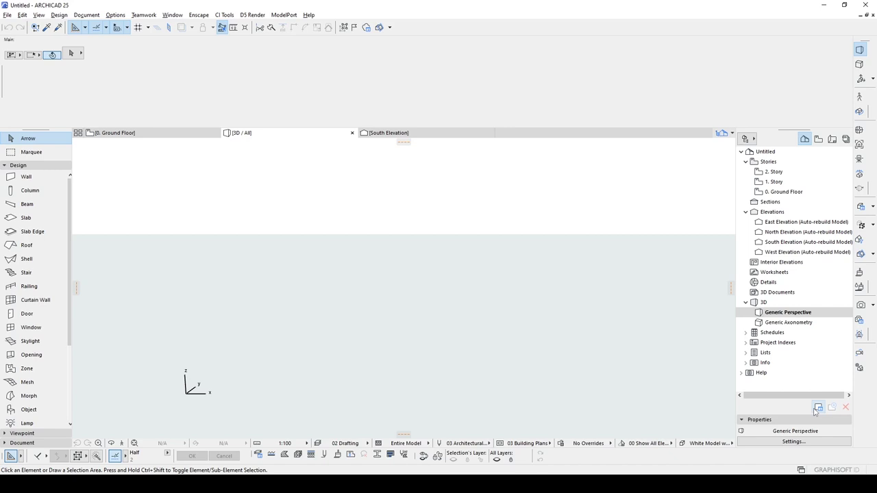
# Return to the ground floor plan and configure a slab with a basic structure and a thickness of 50 cm
pyautogui.press('F2')
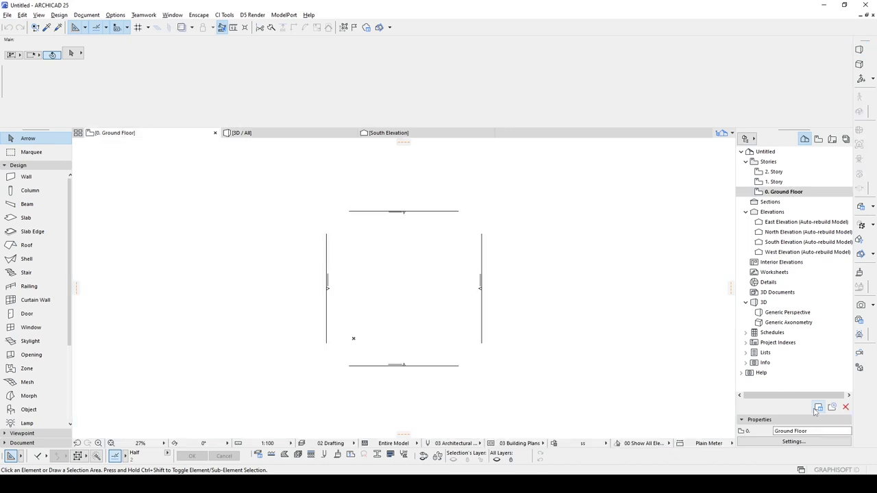
pyautogui.click(25, 219)
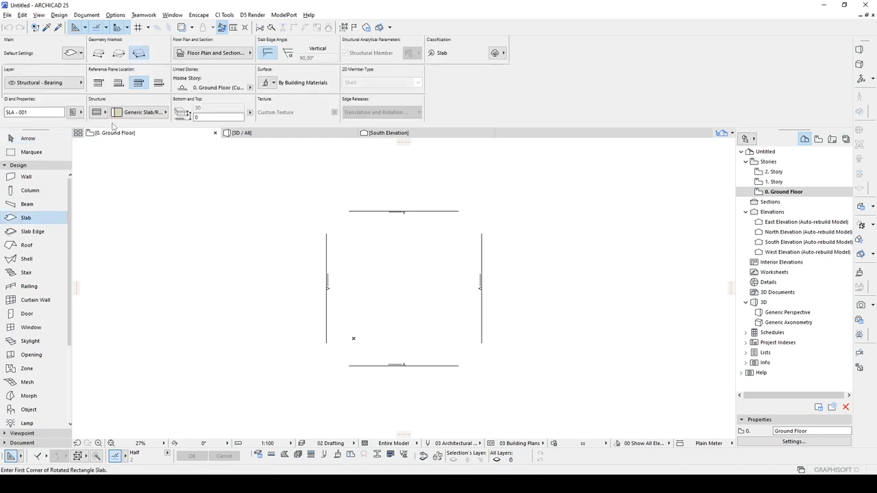
pyautogui.click(101, 113)
pyautogui.click(120, 113)
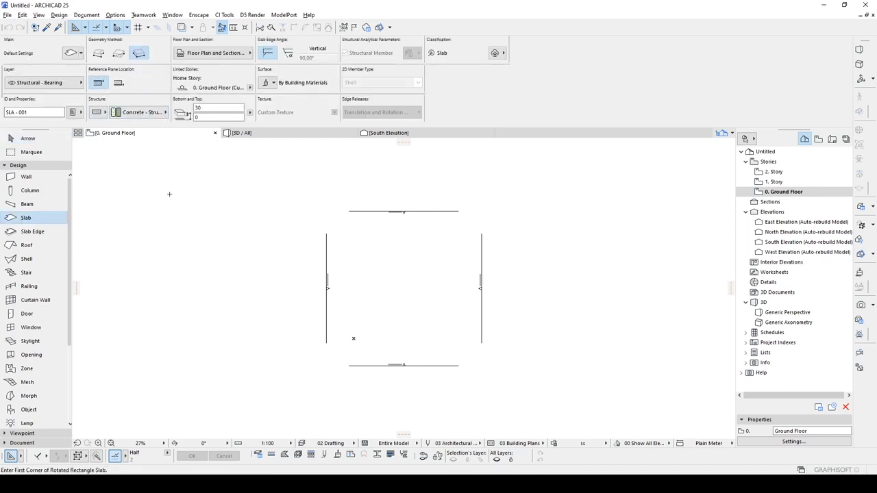
pyautogui.click(216, 110)
pyautogui.write('50')
pyautogui.press('Return')
# Draw a rotated rectangular slab between the elevation lines, 500 cm horizontally by 1500 cm vertically
pyautogui.scroll(3, 395, 311)
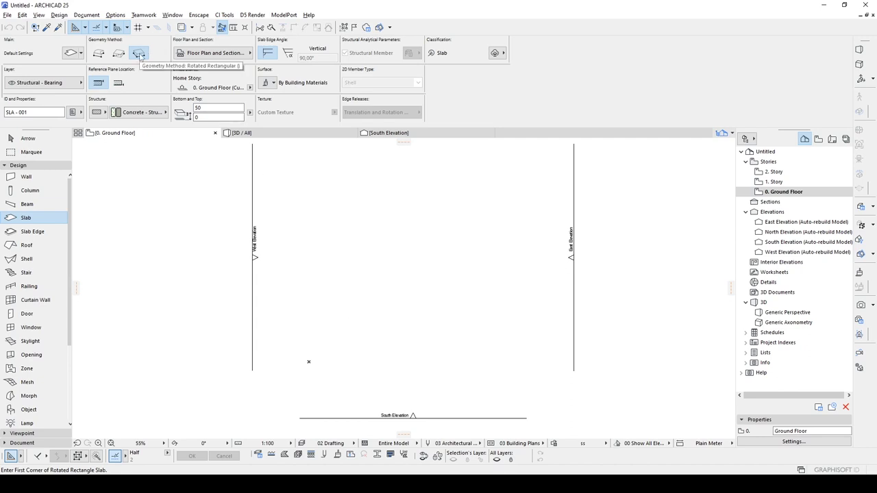
pyautogui.click(363, 317)
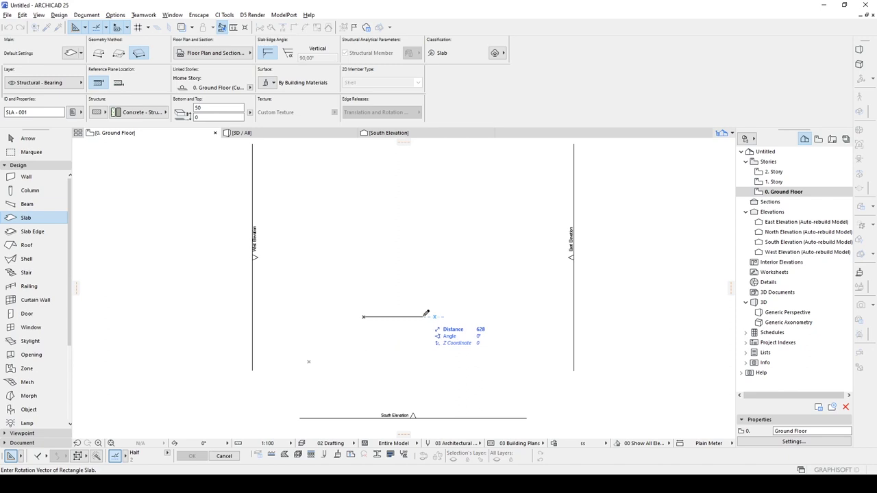
pyautogui.write('500')
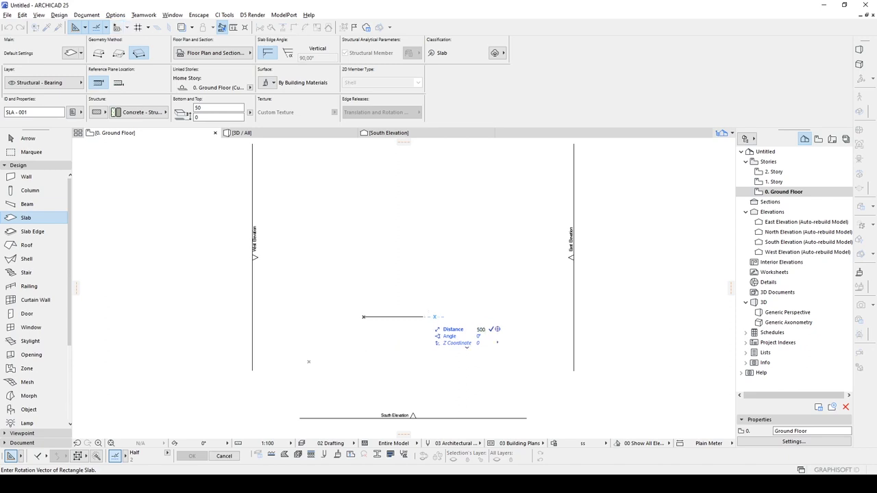
pyautogui.press('Return')
pyautogui.write('1')
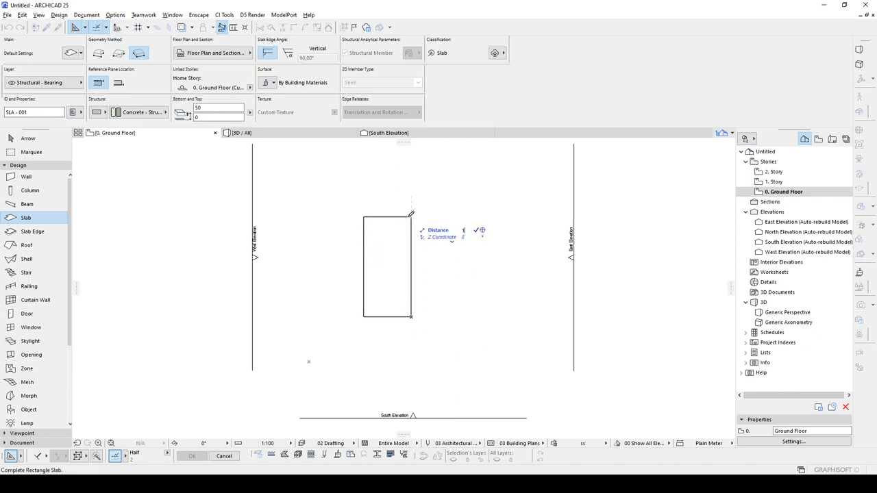
pyautogui.write('500')
pyautogui.press('Return')
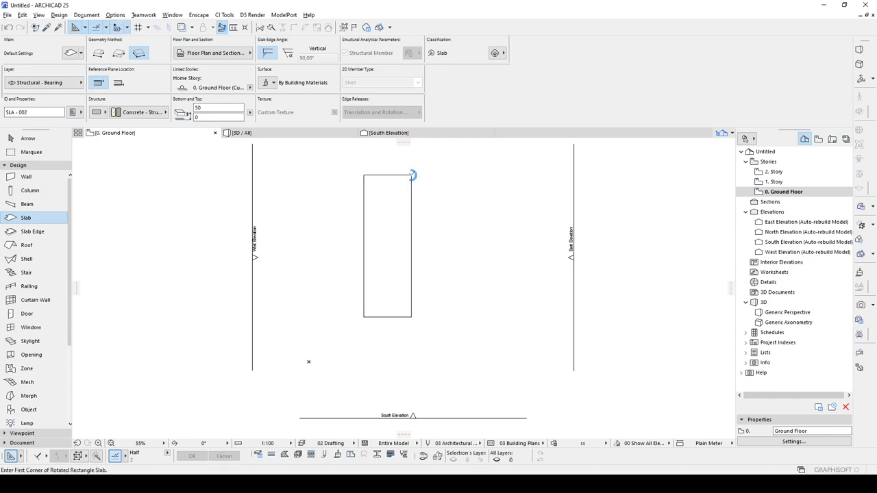
pyautogui.press('Escape')
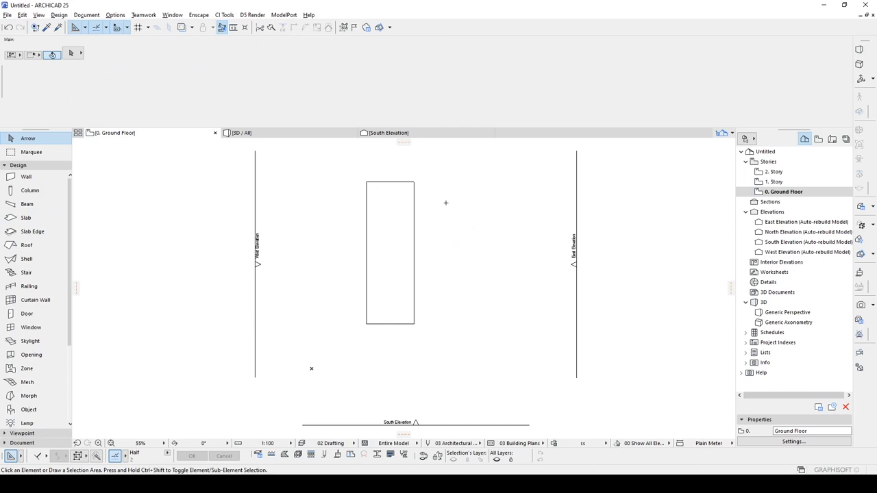
# Set up a generic structural wall 25 cm thick with outside face reference line and trace it around the slab's outline
pyautogui.click(27, 177)
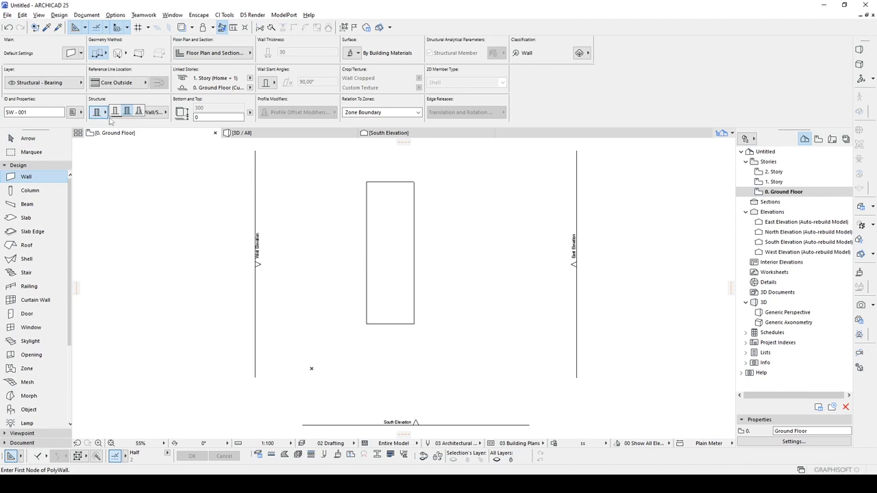
pyautogui.click(287, 53)
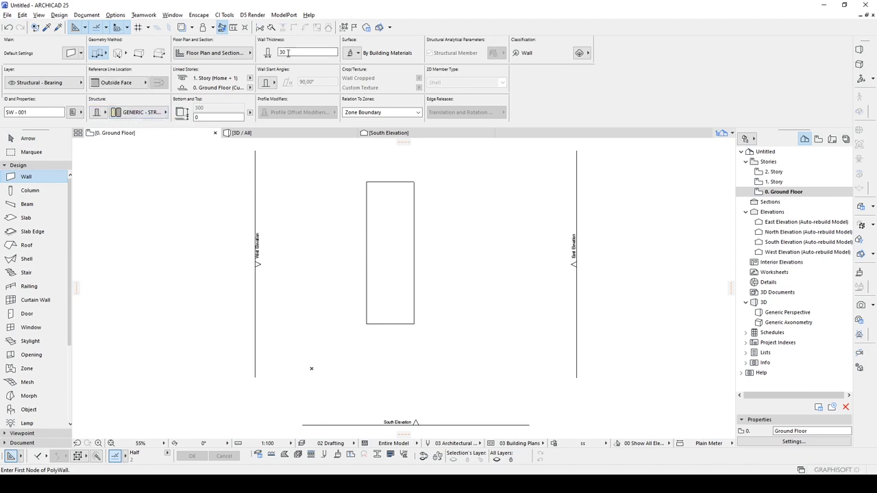
pyautogui.write('25')
pyautogui.moveTo(372, 194); pyautogui.dragTo(403, 204, button='middle')
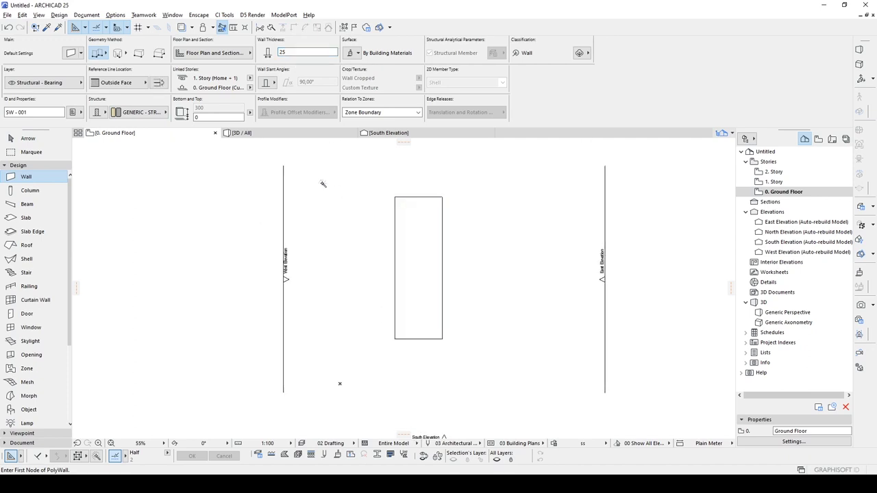
pyautogui.click(403, 213)
pyautogui.press('Escape')
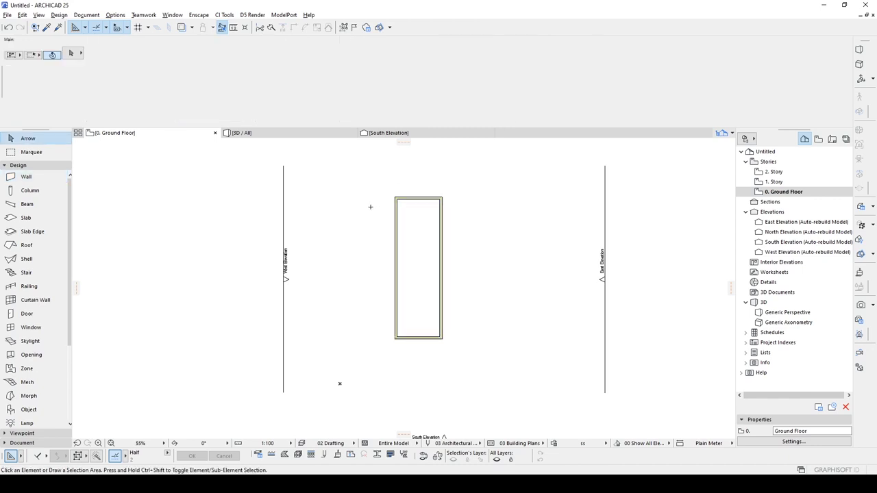
# Show the walls in the 3D perspective from above and check the sunlight settings of the view
pyautogui.press('F3')
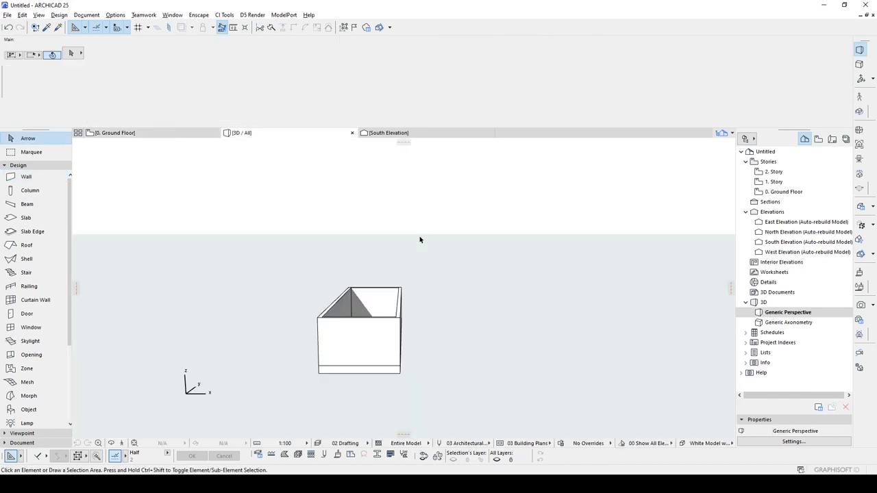
pyautogui.keyDown('shift'); pyautogui.moveTo(419, 239); pyautogui.dragTo(362, 290, button='middle'); pyautogui.keyUp('shift')
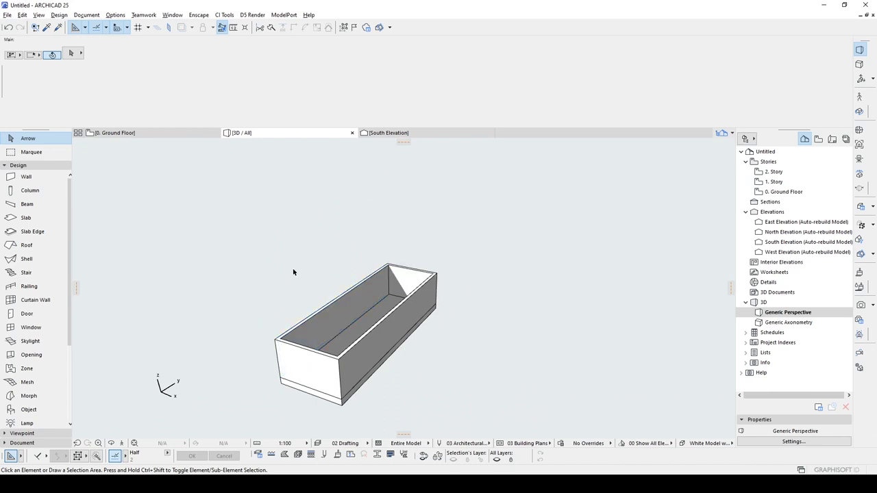
pyautogui.click(781, 442)
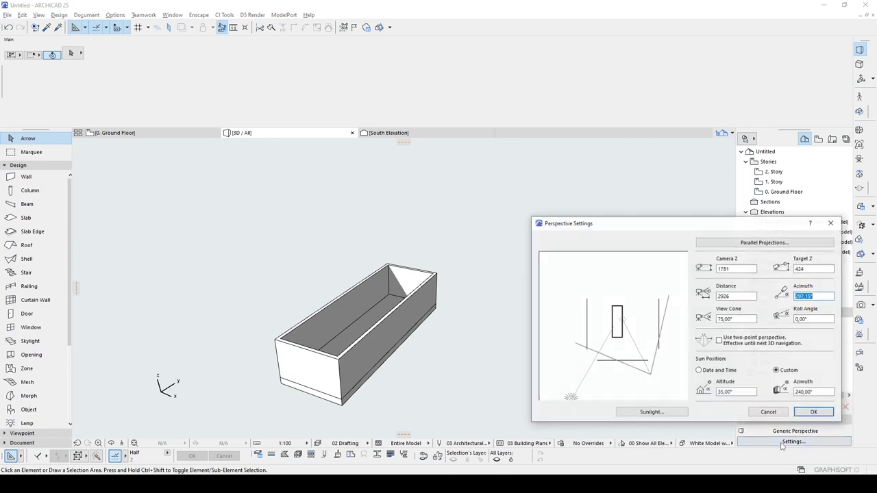
pyautogui.click(654, 417)
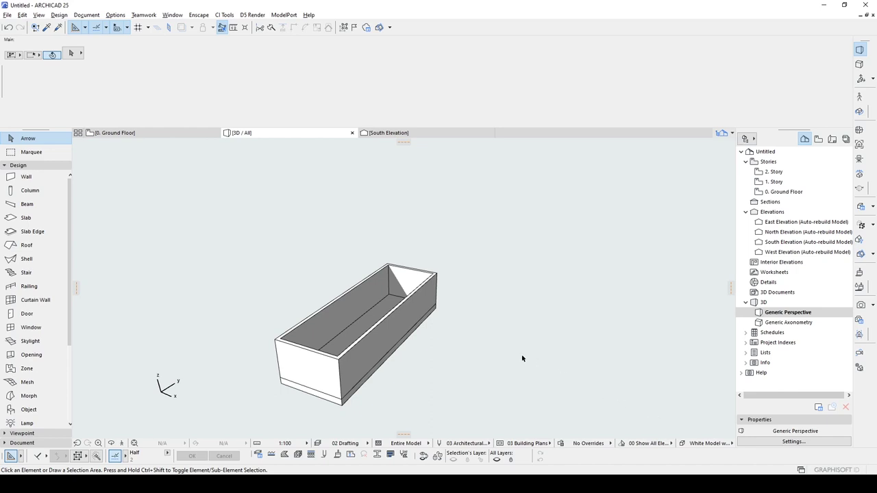
pyautogui.keyDown('shift'); pyautogui.moveTo(472, 356); pyautogui.dragTo(523, 325, button='middle'); pyautogui.keyUp('shift')
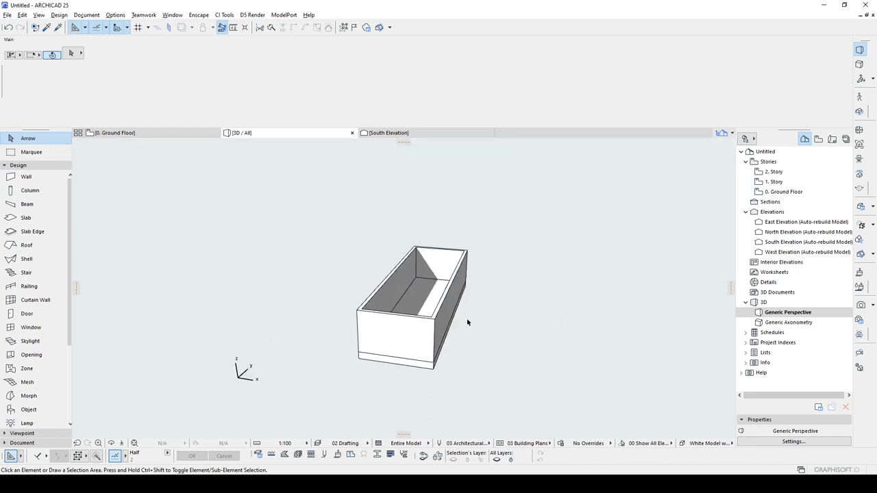
# Copy the floor slab in place and assign the copy to home story 1. Story as the roof slab
pyautogui.click(416, 299)
pyautogui.scroll(3, 428, 348)
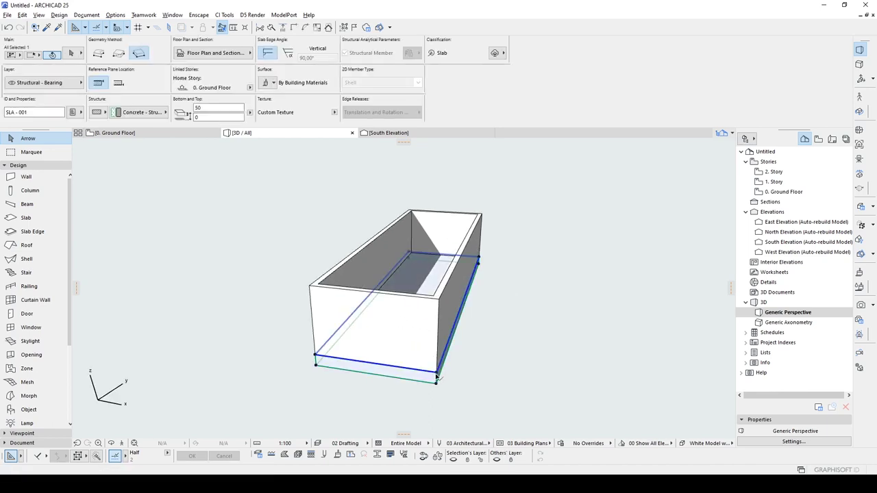
pyautogui.hotkey('ctrl', 'shift', 'd')
pyautogui.click(437, 373)
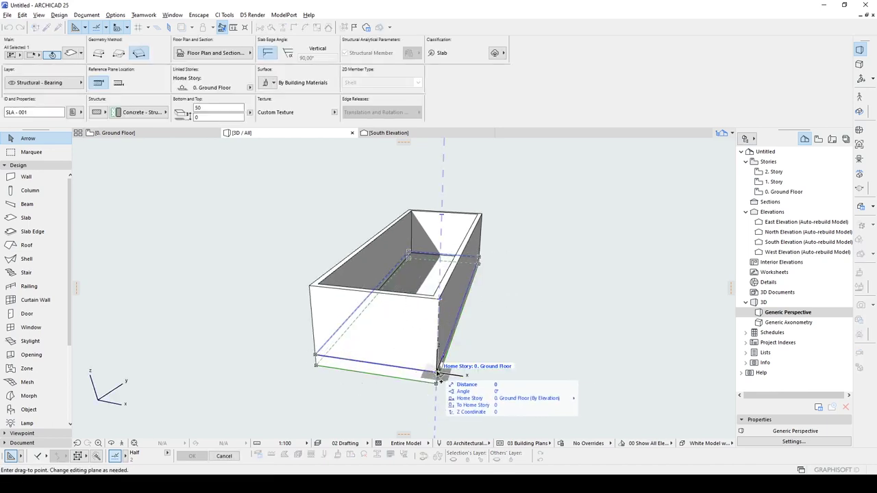
pyautogui.click(438, 374)
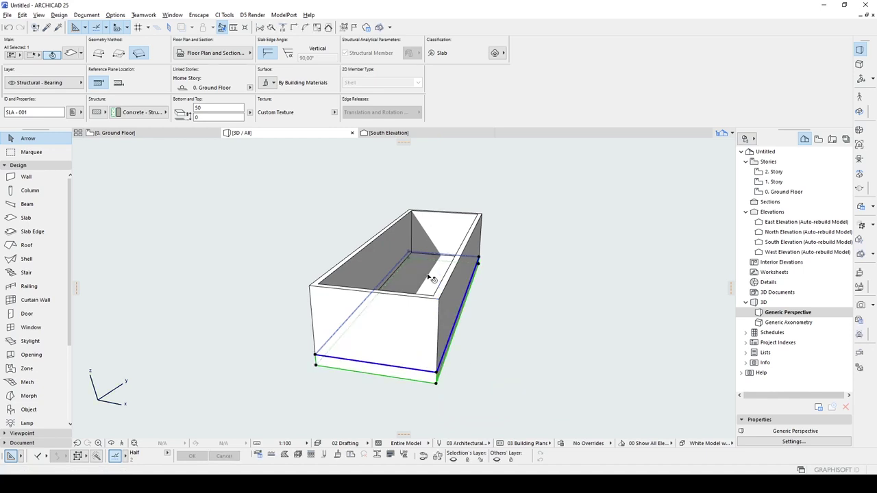
pyautogui.click(250, 88)
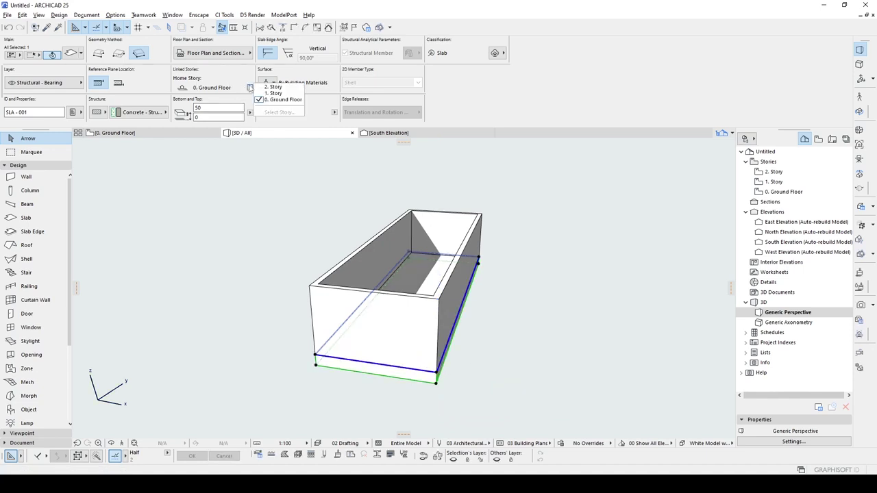
pyautogui.click(274, 93)
pyautogui.click(314, 212)
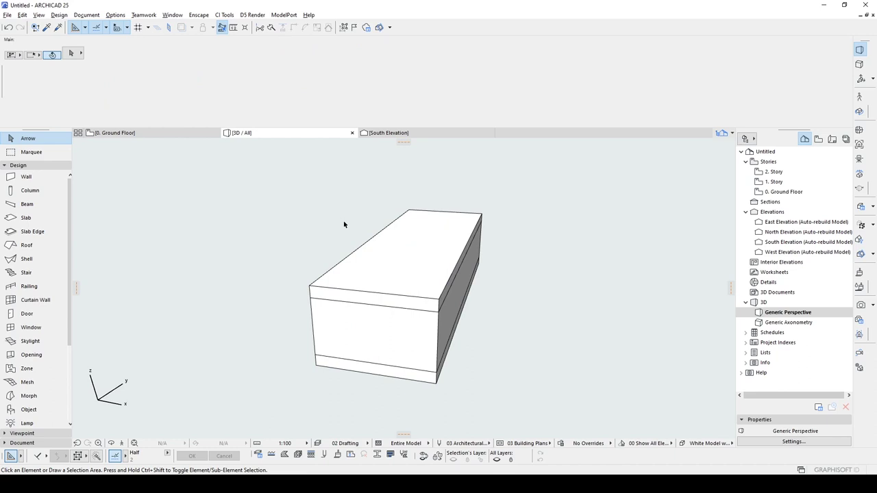
# Return to the ground floor plan and choose Storefront Window 25 from the Storefronts 25 library as the default window
pyautogui.press('F2')
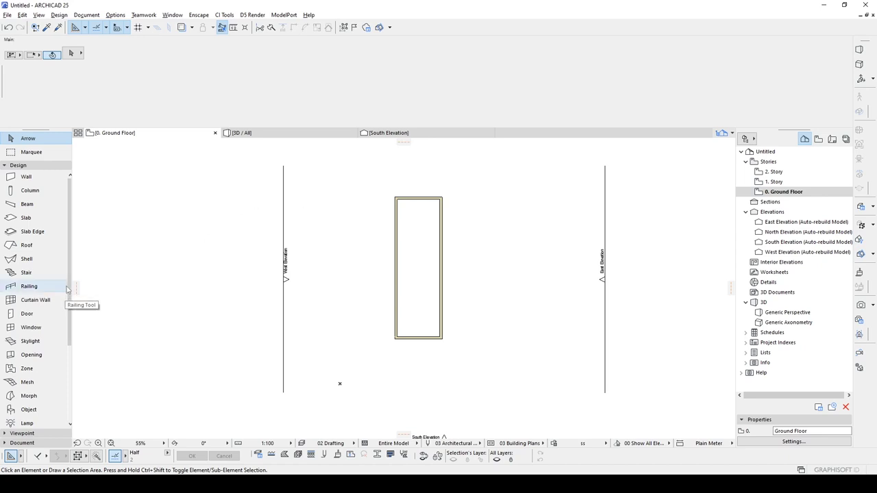
pyautogui.scroll(-1, 69, 287)
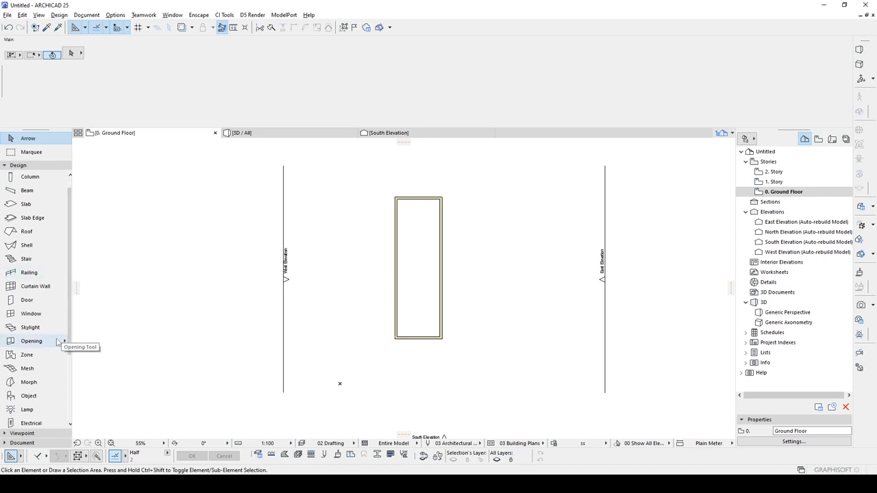
pyautogui.click(62, 313)
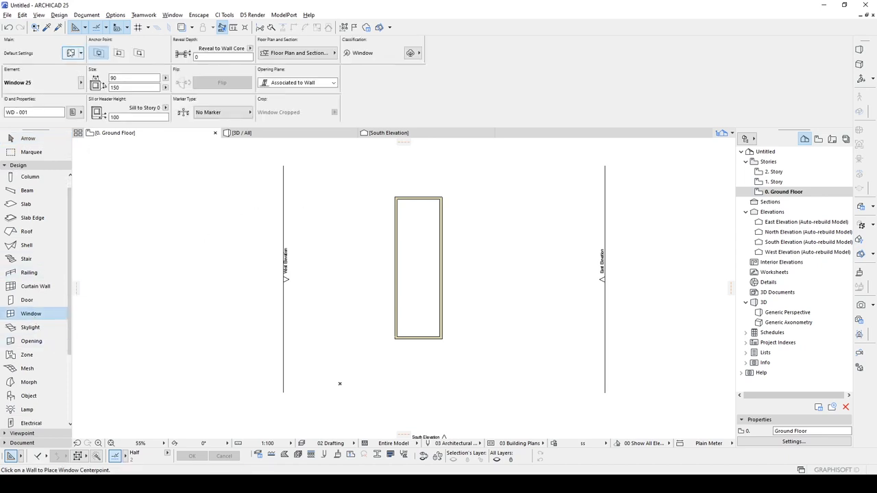
pyautogui.click(69, 52)
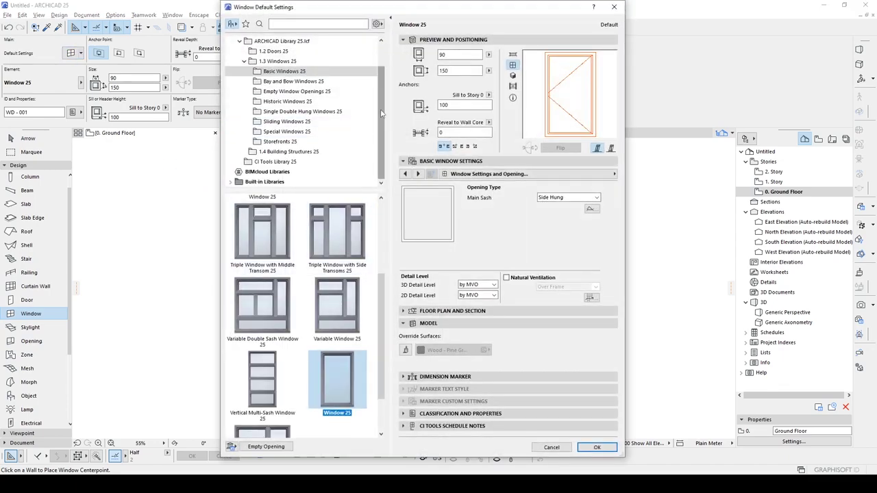
pyautogui.click(279, 141)
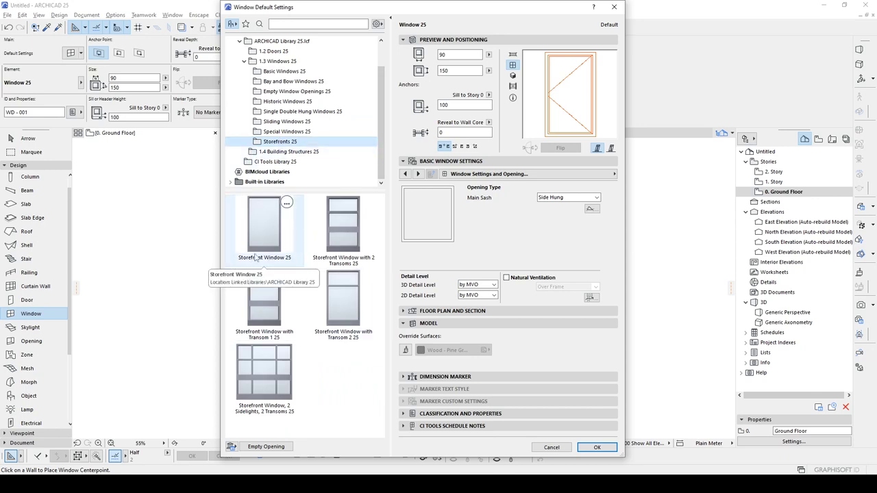
pyautogui.click(266, 232)
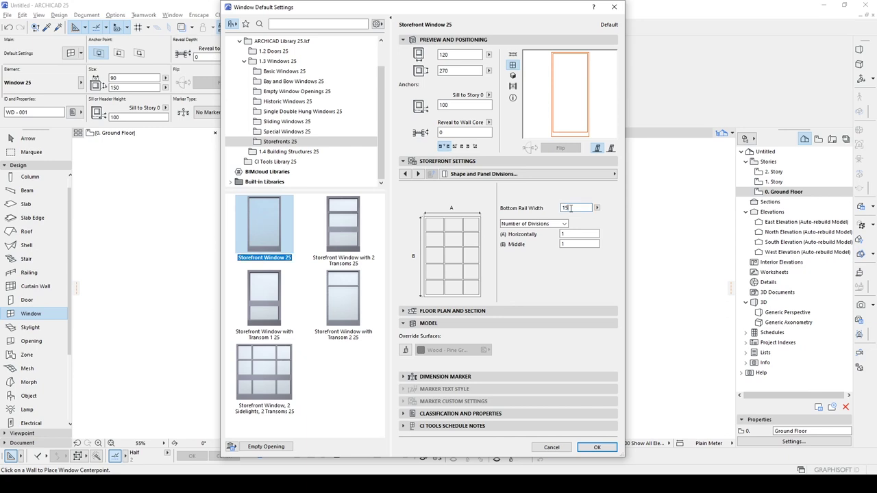
pyautogui.click(423, 231)
pyautogui.click(595, 447)
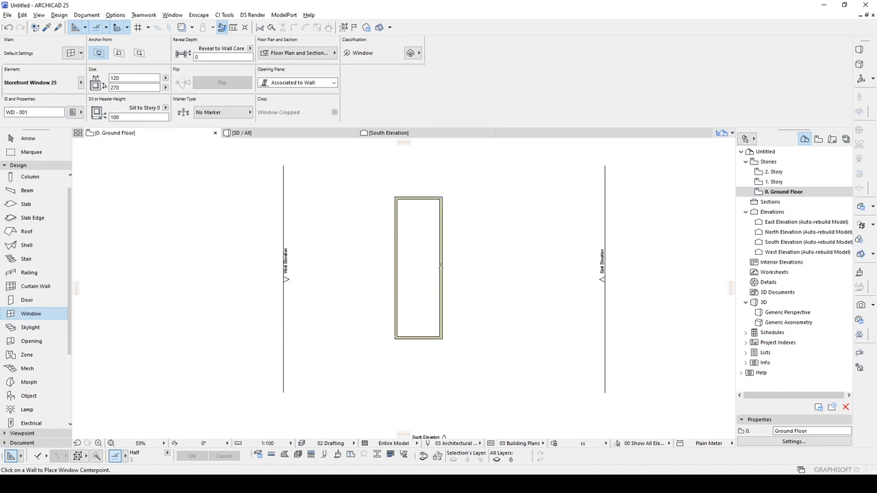
# Place a storefront window near the middle of the long wall facing the East Elevation
pyautogui.scroll(3, 441, 267)
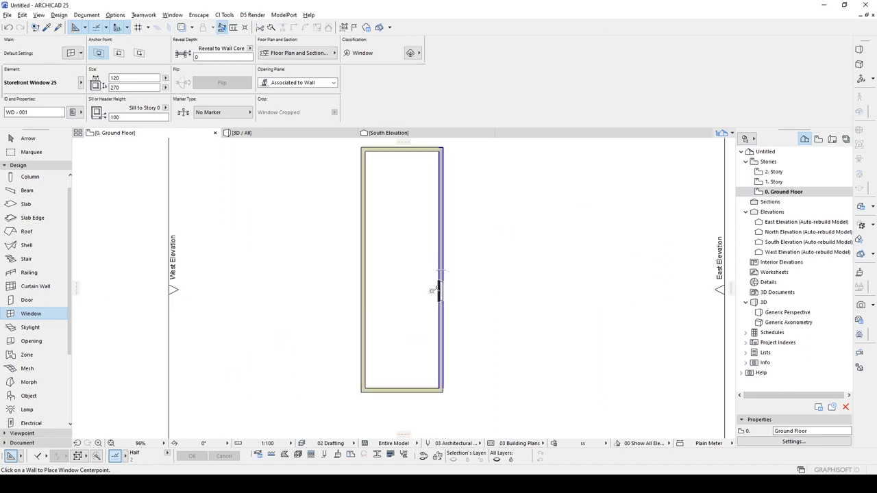
pyautogui.scroll(3, 449, 281)
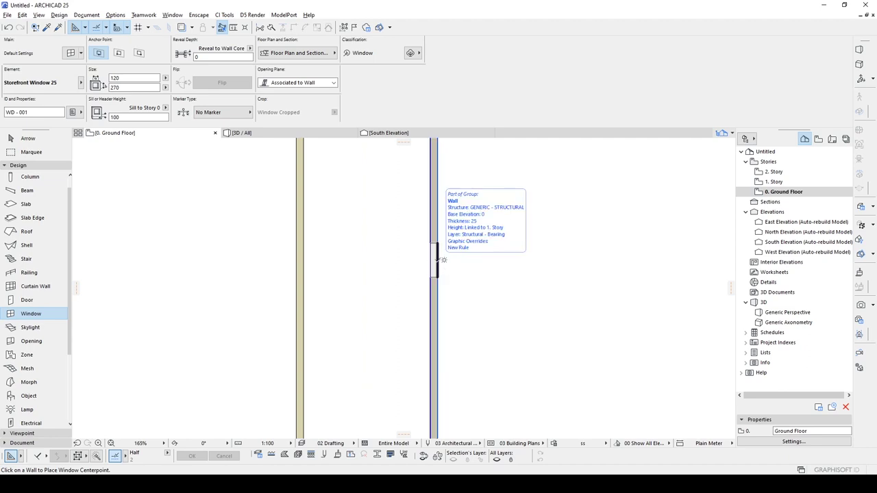
pyautogui.click(443, 260)
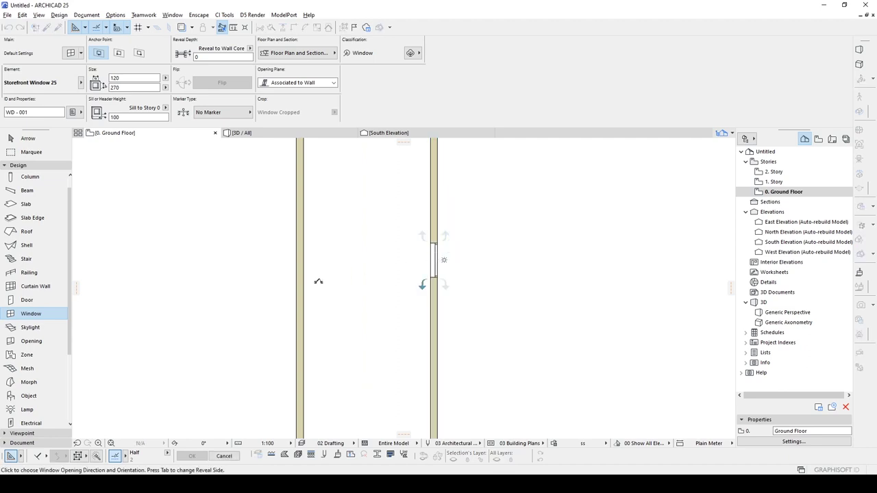
pyautogui.click(482, 221)
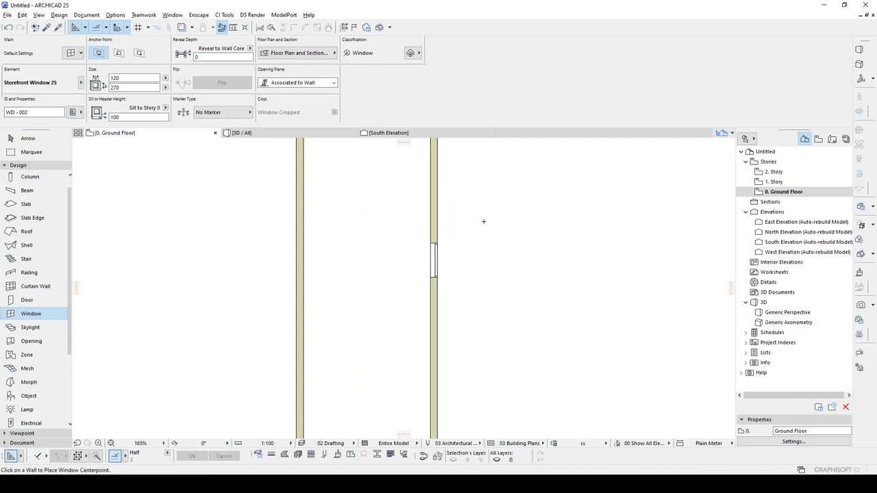
pyautogui.press('Escape')
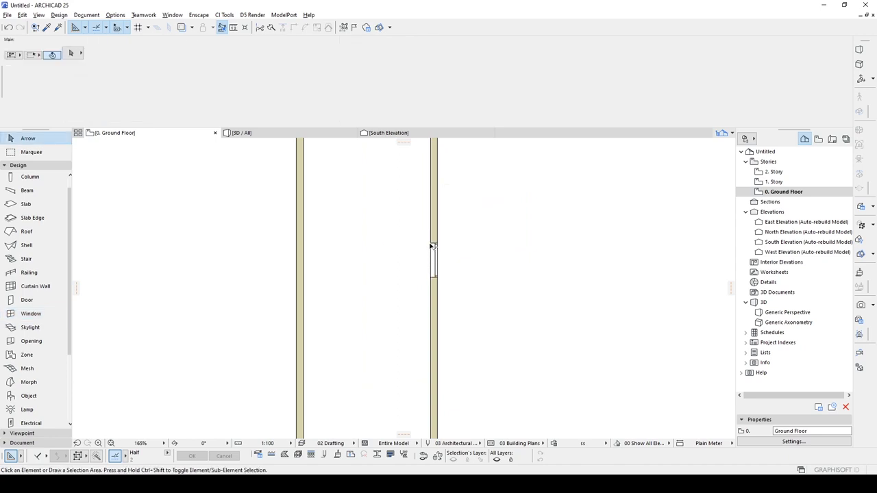
# Set the storefront window's width to 1200 cm
pyautogui.click(431, 246)
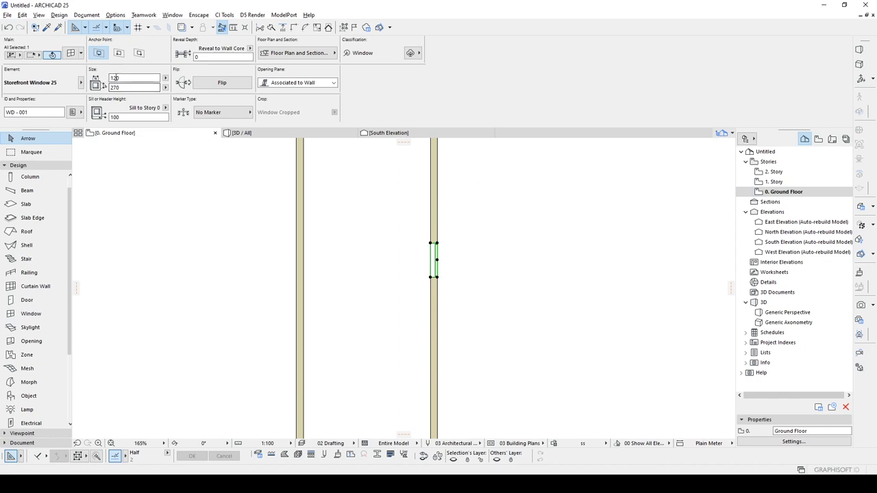
pyautogui.click(125, 78)
pyautogui.write('1200')
pyautogui.press('Return')
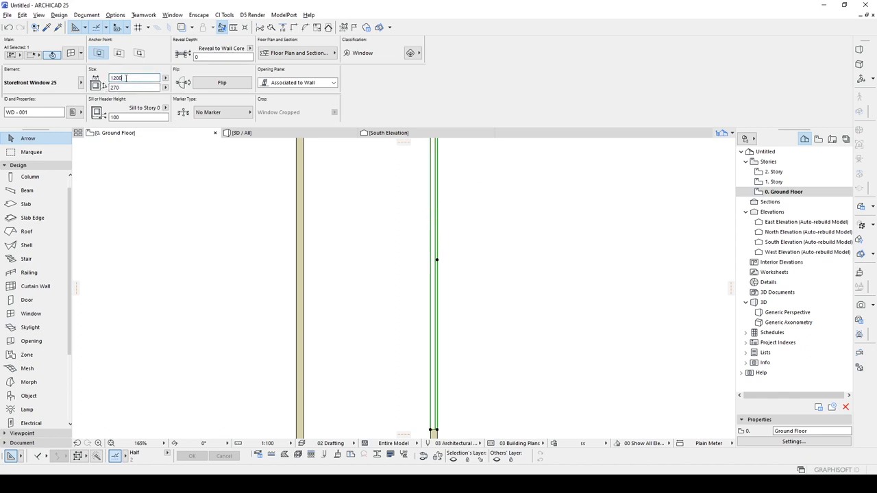
pyautogui.scroll(-1, 301, 177)
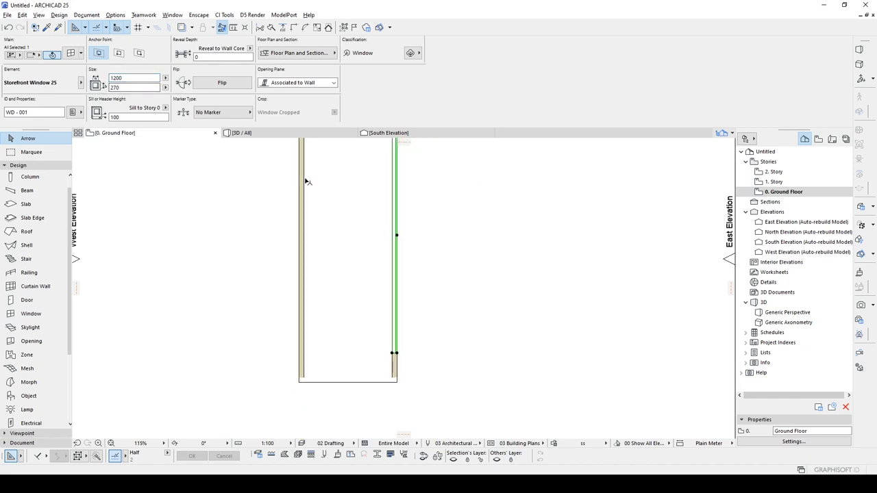
# Show the windowed long wall in the 3D perspective and set the storefront window's sill height to 0
pyautogui.click(244, 135)
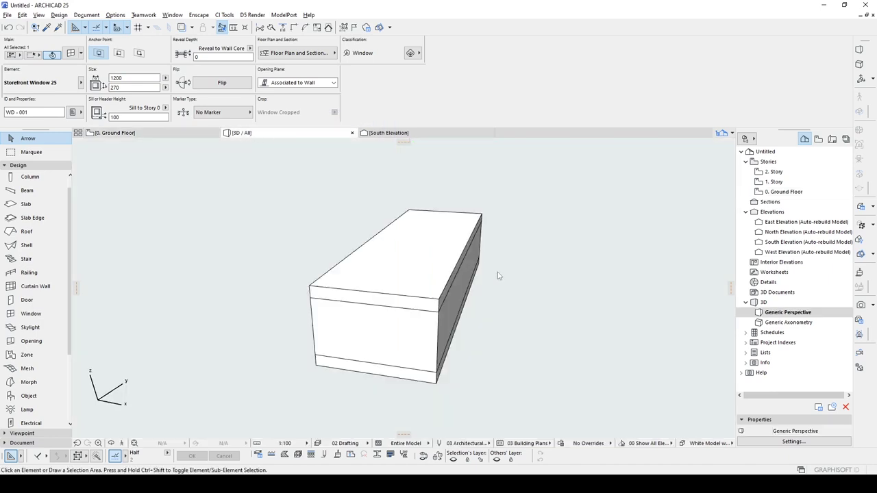
pyautogui.keyDown('shift'); pyautogui.moveTo(556, 267); pyautogui.dragTo(314, 253, button='middle'); pyautogui.keyUp('shift')
pyautogui.click(440, 278)
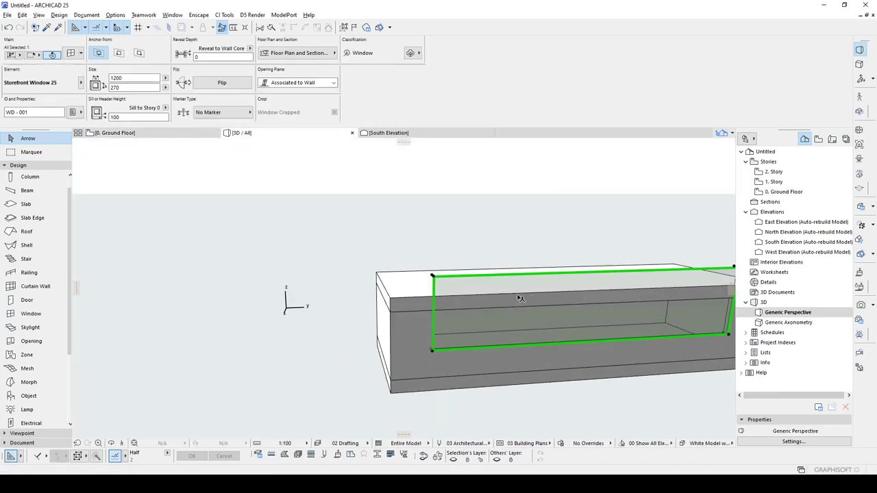
pyautogui.moveTo(518, 296); pyautogui.dragTo(345, 235, button='middle')
pyautogui.click(152, 116)
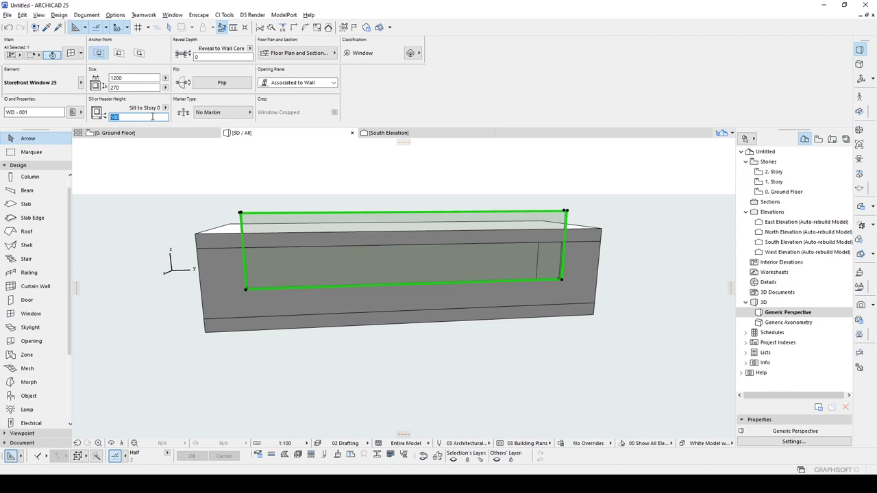
pyautogui.write('0')
pyautogui.press('Return')
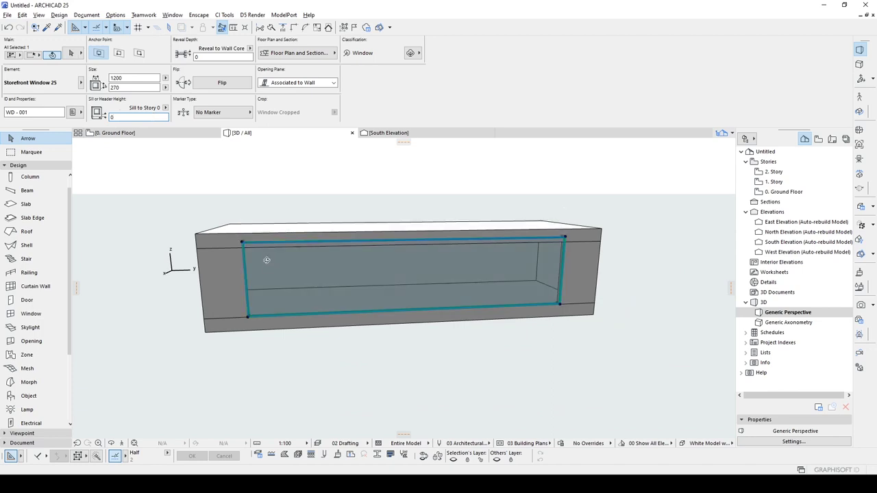
# Stretch the storefront window's height so its top edge meets the underside of the roof slab, making it 250 high
pyautogui.keyDown('shift'); pyautogui.moveTo(264, 254); pyautogui.dragTo(380, 269, button='middle'); pyautogui.keyUp('shift')
pyautogui.scroll(1, 280, 265)
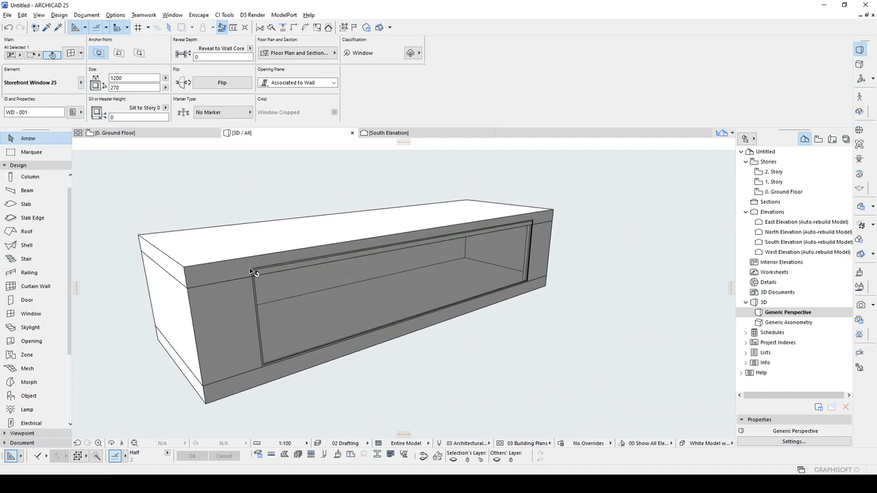
pyautogui.click(252, 267)
pyautogui.moveTo(233, 266); pyautogui.dragTo(252, 259, button='middle')
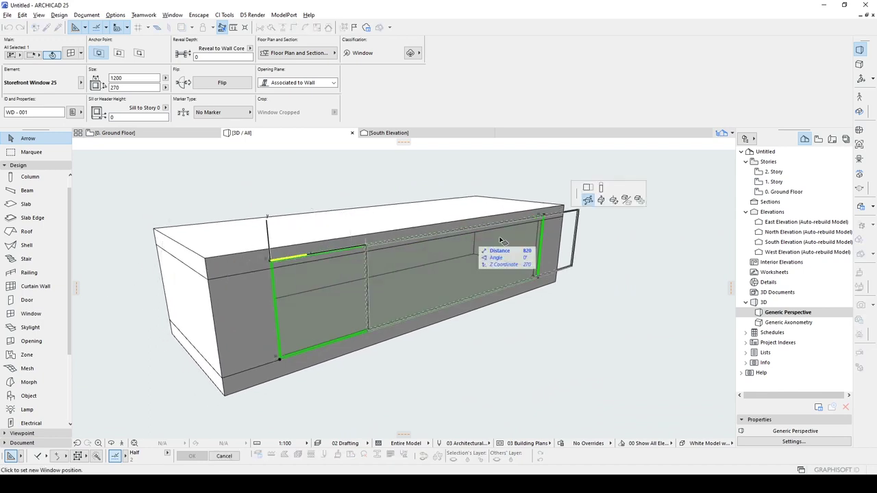
pyautogui.click(601, 188)
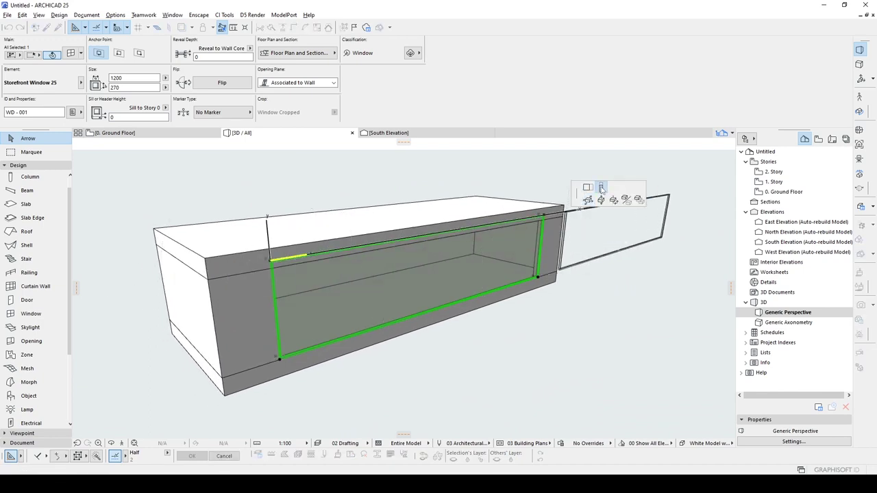
pyautogui.click(210, 277)
pyautogui.click(247, 191)
pyautogui.keyDown('shift'); pyautogui.moveTo(247, 192); pyautogui.dragTo(375, 290, button='middle'); pyautogui.keyUp('shift')
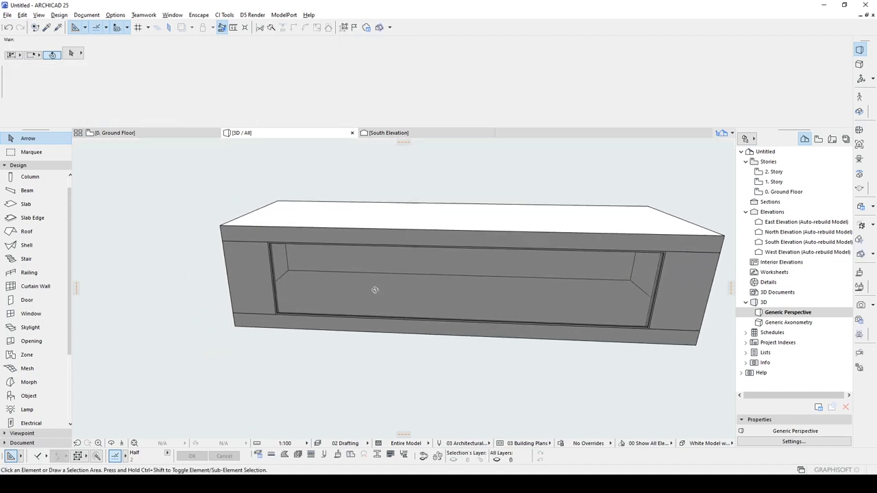
# Set the storefront window's width to 1300 cm
pyautogui.click(417, 288)
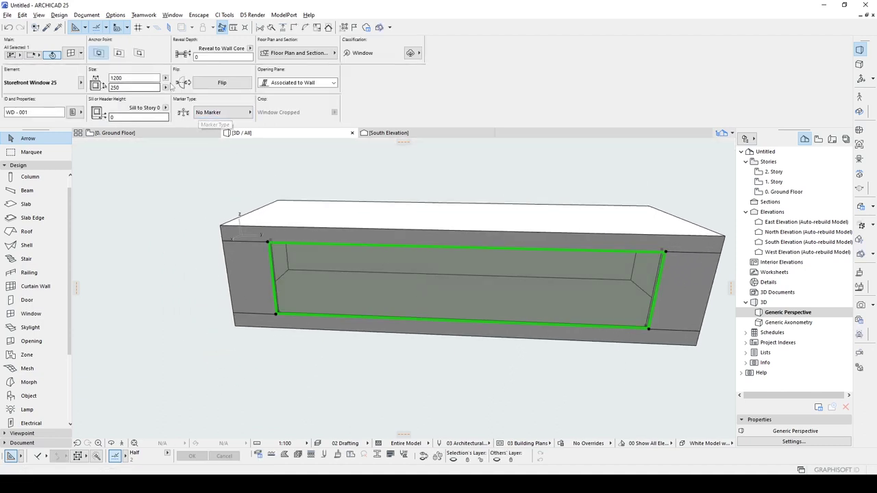
pyautogui.click(116, 77)
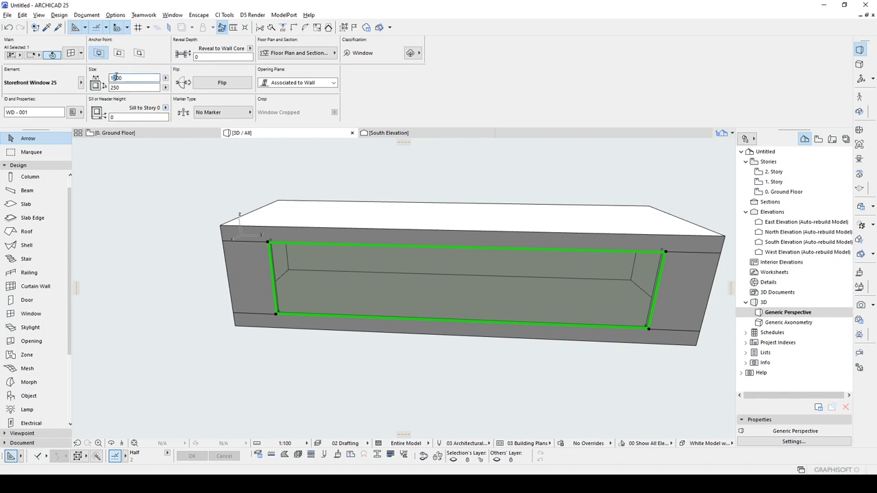
pyautogui.press('Return')
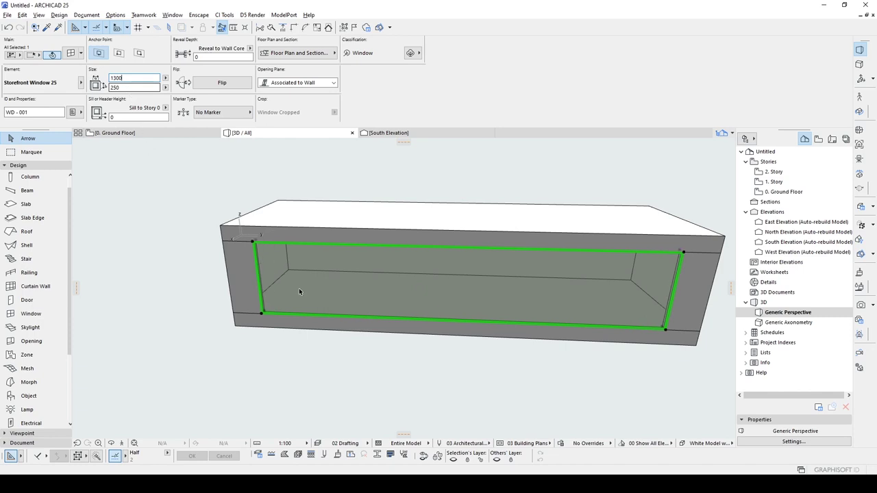
# Divide the storefront window into 4 panels horizontally and 3 in the middle in its shape and panel divisions settings
pyautogui.keyDown('shift'); pyautogui.moveTo(384, 304); pyautogui.dragTo(499, 287, button='middle'); pyautogui.keyUp('shift')
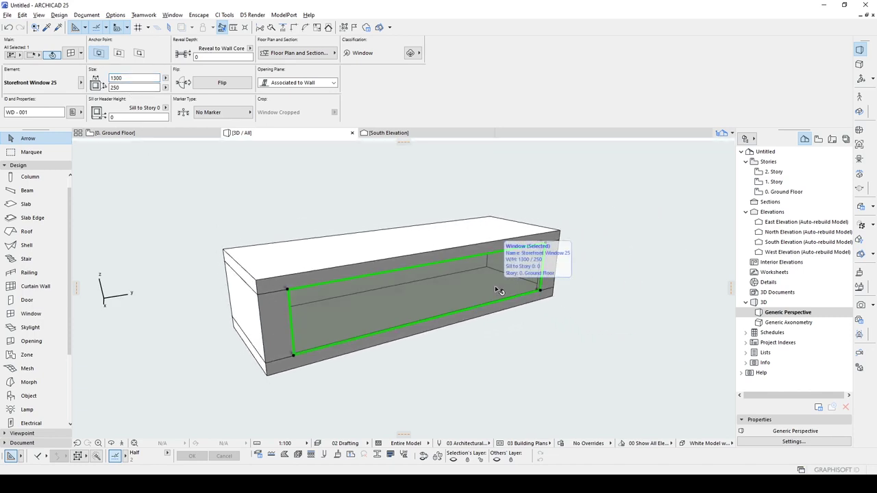
pyautogui.doubleClick(442, 308)
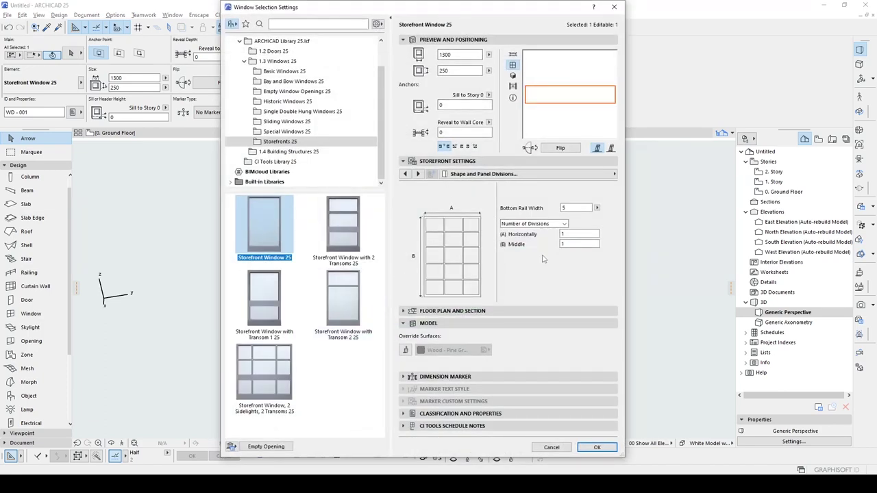
pyautogui.click(568, 244)
pyautogui.write('3')
pyautogui.click(564, 234)
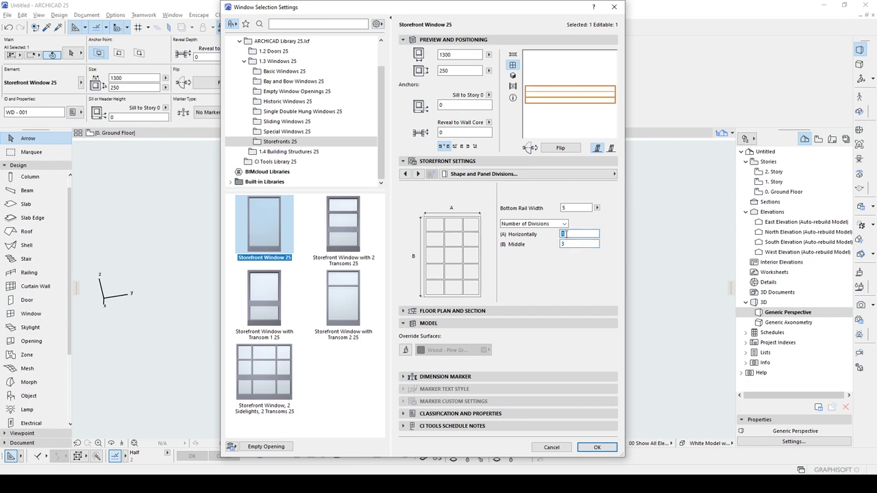
pyautogui.click(594, 447)
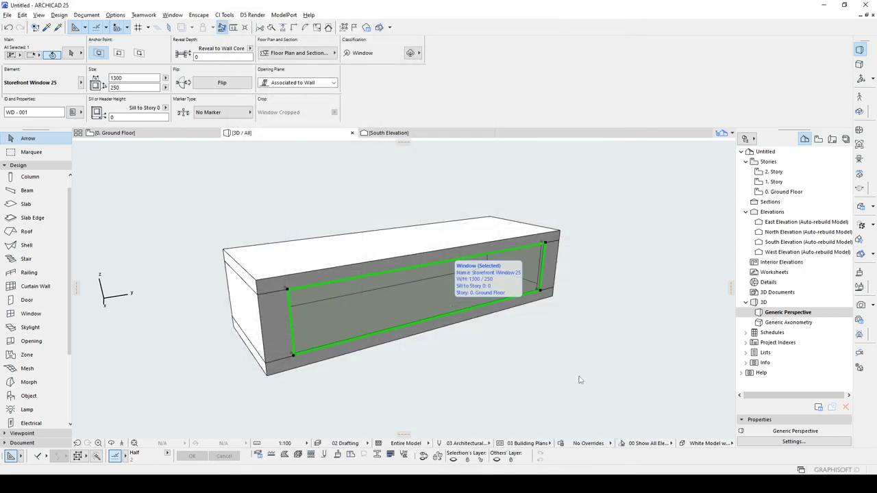
pyautogui.click(592, 345)
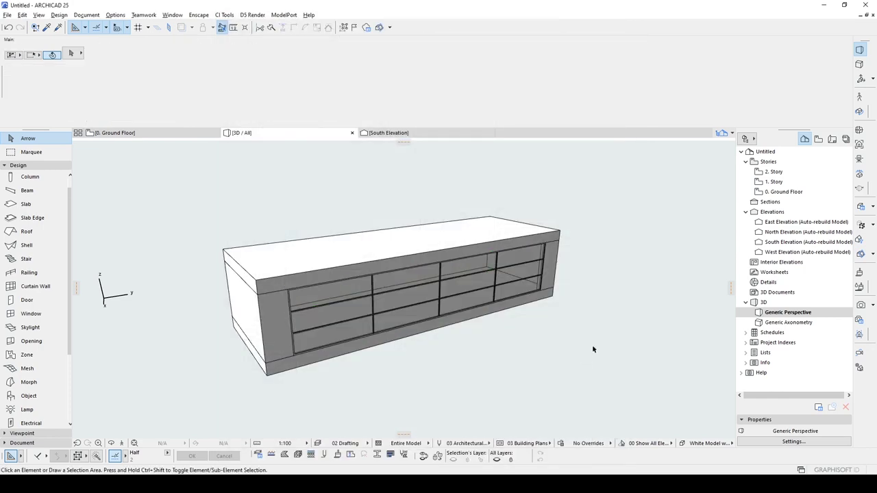
# Pick up the divided storefront window's settings and place an identical window at the middle of the opposite long wall
pyautogui.keyDown('shift'); pyautogui.moveTo(592, 346); pyautogui.dragTo(486, 363, button='middle'); pyautogui.keyUp('shift')
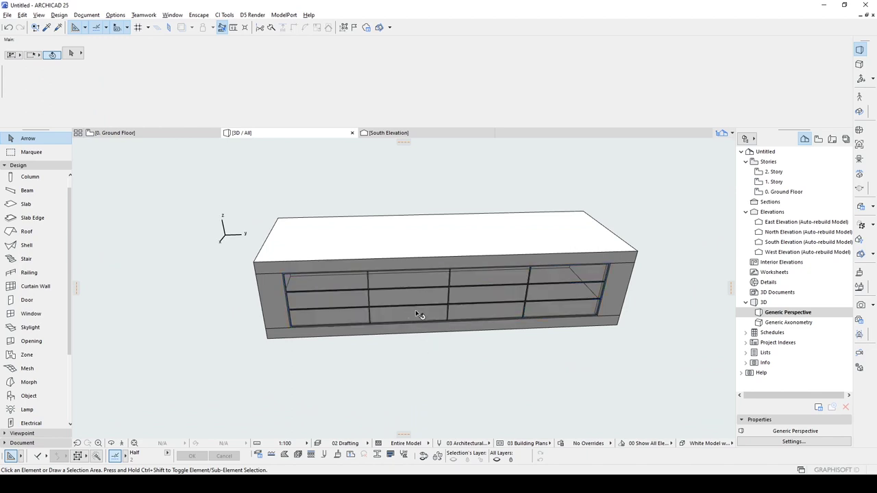
pyautogui.scroll(-3, 420, 308)
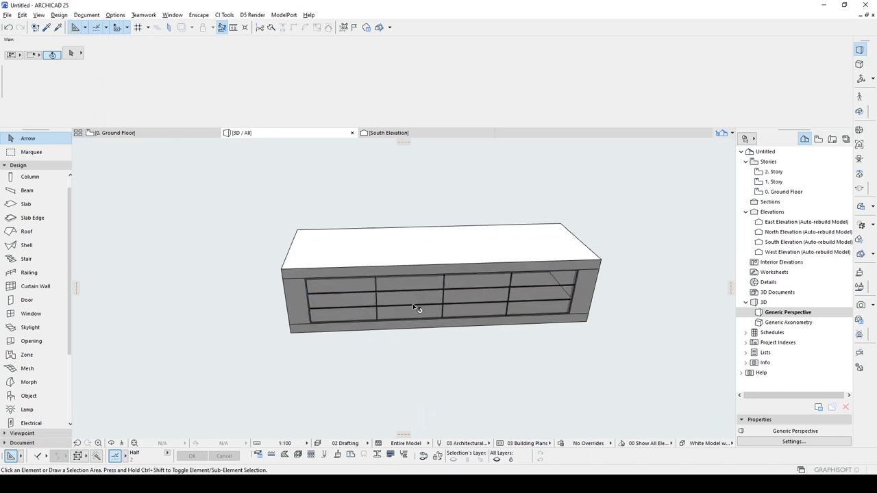
pyautogui.click(439, 293)
pyautogui.keyDown('alt'); pyautogui.click(439, 293); pyautogui.keyUp('alt')
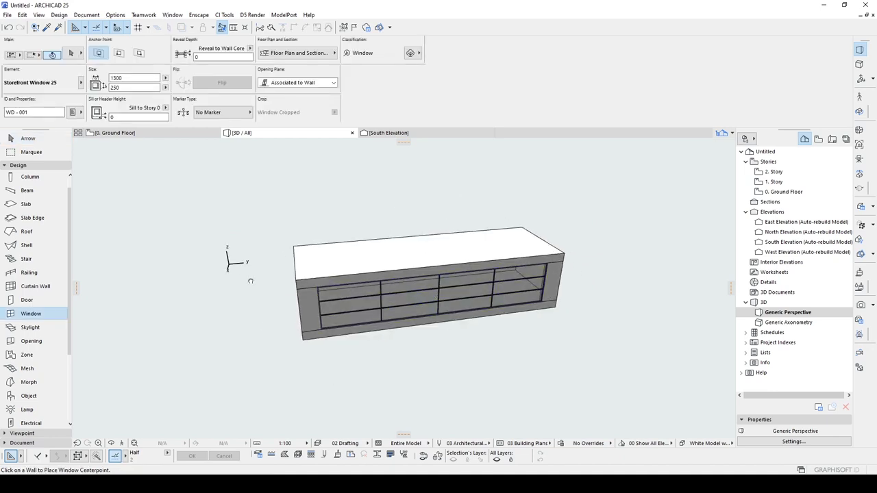
pyautogui.keyDown('shift'); pyautogui.moveTo(439, 293); pyautogui.dragTo(521, 273, button='middle'); pyautogui.keyUp('shift')
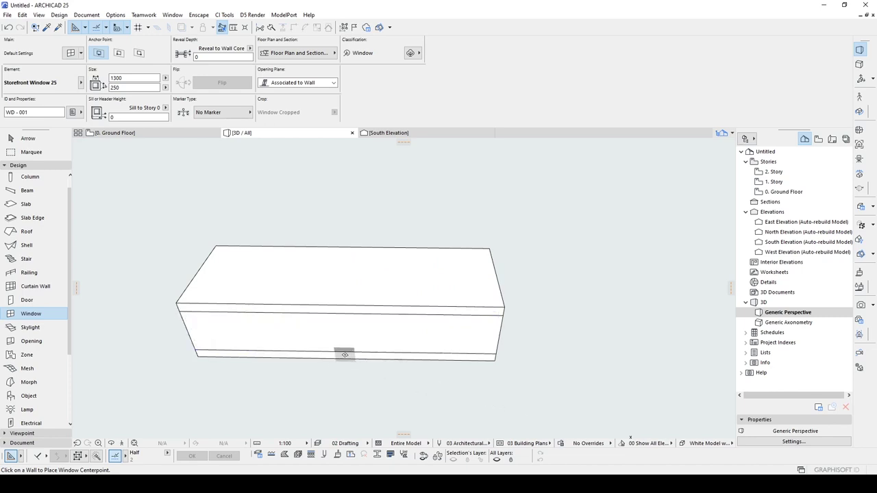
pyautogui.click(346, 353)
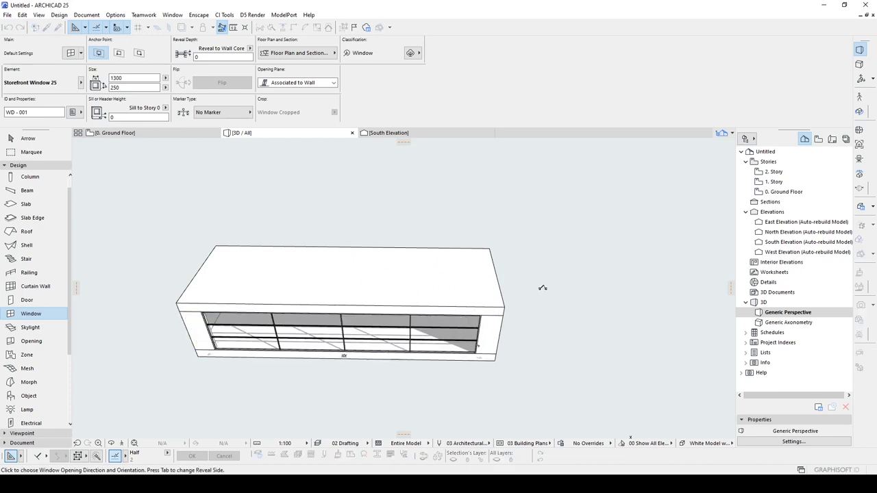
pyautogui.scroll(-2, 576, 308)
pyautogui.keyDown('shift'); pyautogui.moveTo(577, 308); pyautogui.dragTo(286, 267, button='middle'); pyautogui.keyUp('shift')
pyautogui.press('Escape')
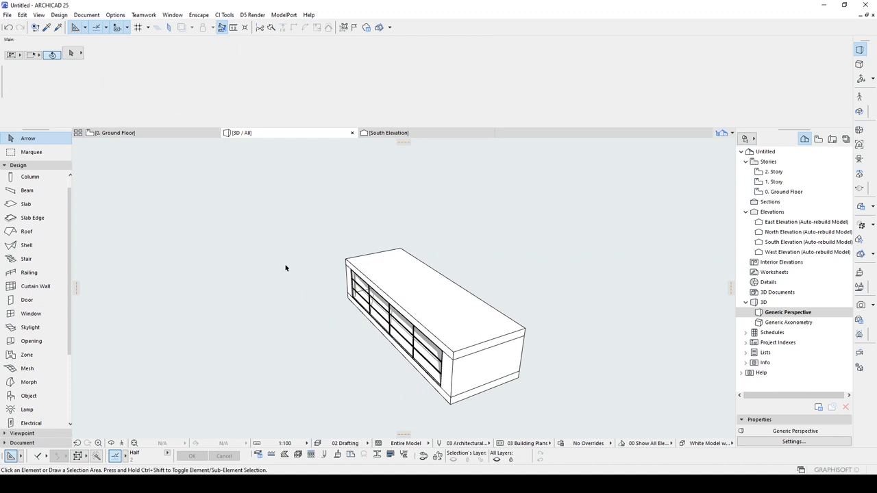
# Choose Door with Sidelight on Side 2 25 from the Hinged Doors 25 library as the default door
pyautogui.click(28, 300)
pyautogui.click(71, 54)
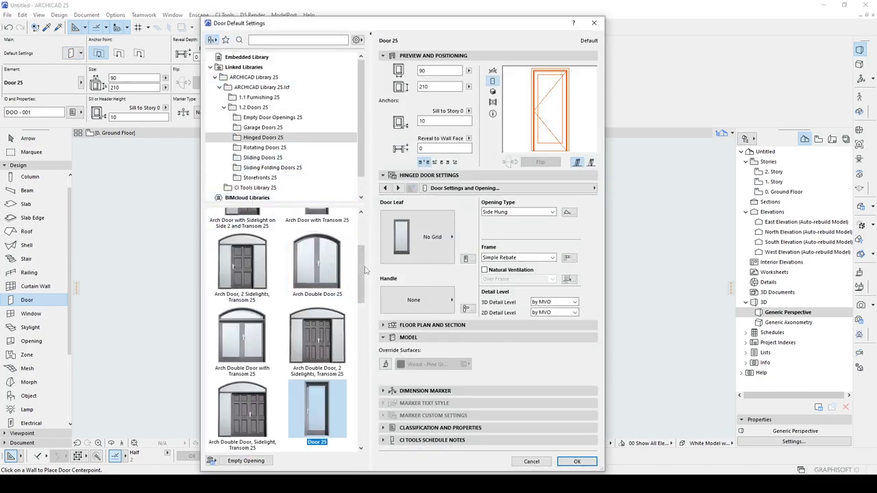
pyautogui.moveTo(361, 270); pyautogui.dragTo(360, 323)
pyautogui.click(240, 357)
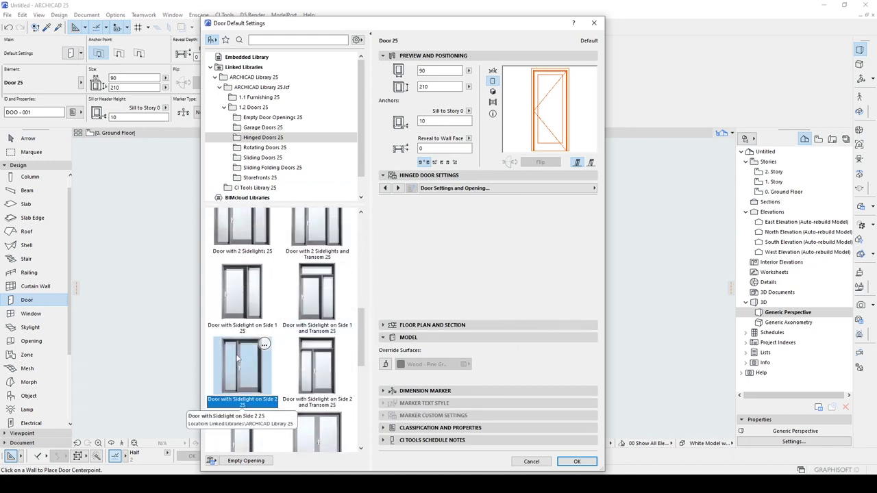
# Set the default door's leaf to Style 1 and its handle to Fix Handle 2
pyautogui.click(408, 232)
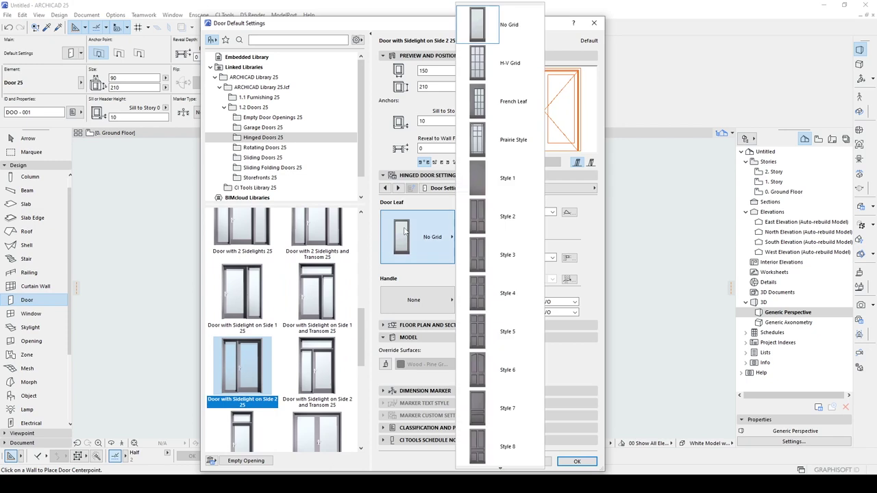
pyautogui.click(490, 186)
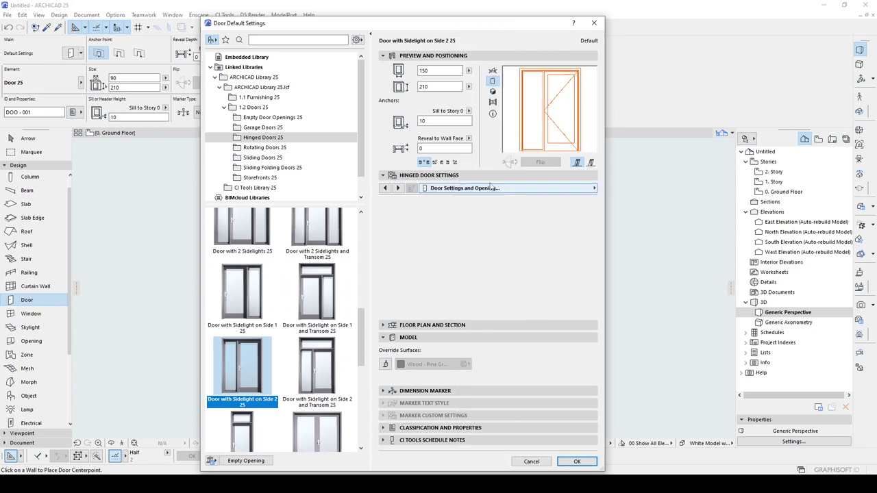
pyautogui.click(409, 299)
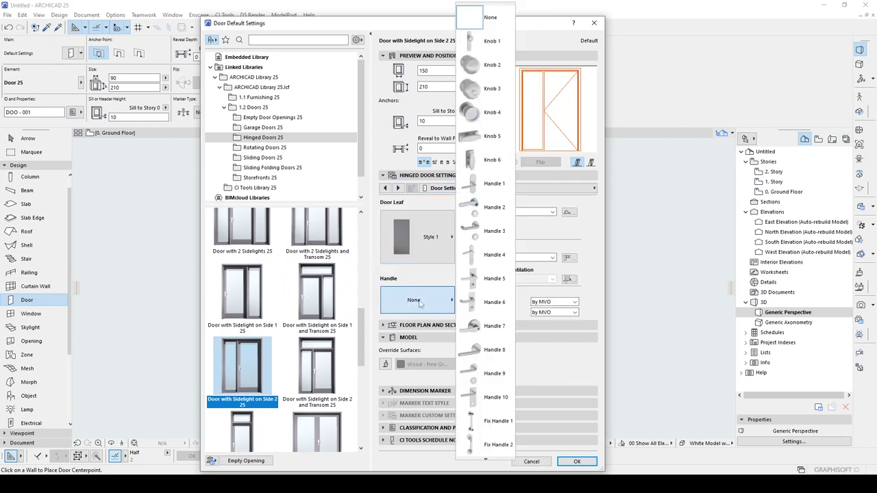
pyautogui.scroll(-3, 483, 308)
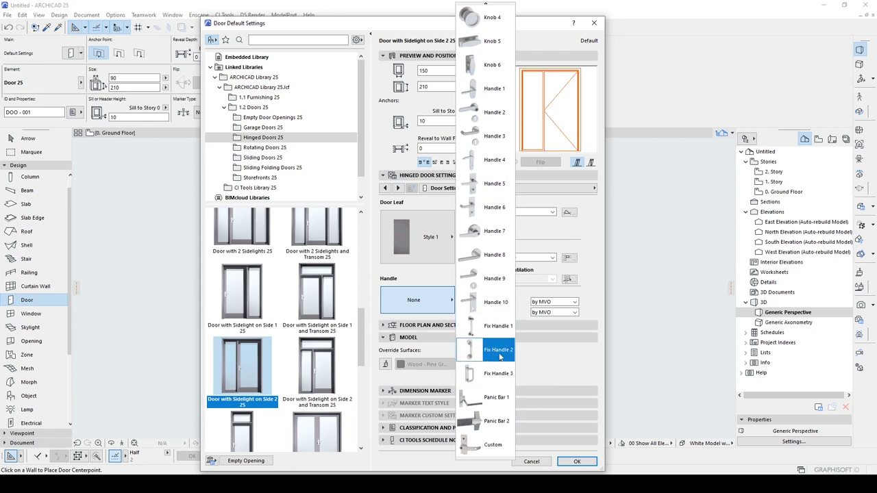
pyautogui.click(500, 354)
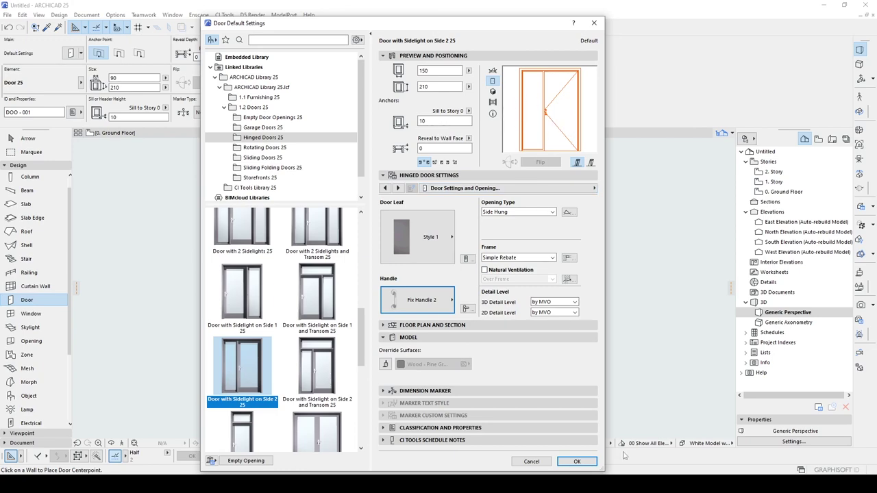
pyautogui.click(582, 462)
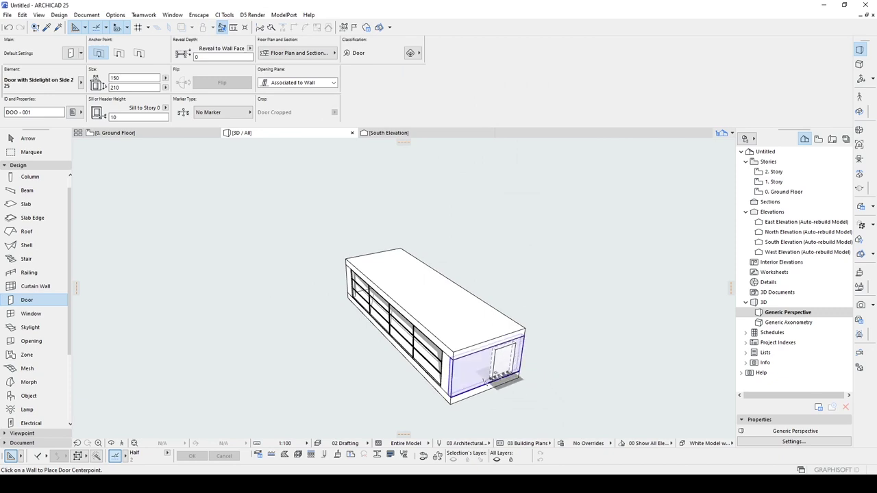
# Place the sidelight door in the short end wall, off-centre away from the second storefront window
pyautogui.click(487, 381)
pyautogui.click(600, 390)
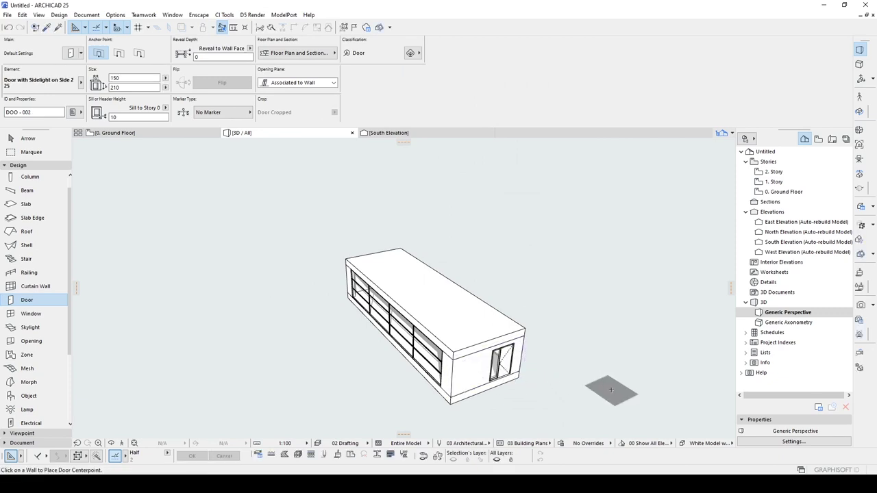
pyautogui.keyDown('shift'); pyautogui.moveTo(611, 390); pyautogui.dragTo(482, 393, button='middle'); pyautogui.keyUp('shift')
pyautogui.scroll(2, 438, 377)
pyautogui.press('Escape')
pyautogui.keyDown('shift'); pyautogui.moveTo(400, 391); pyautogui.dragTo(406, 362, button='middle'); pyautogui.keyUp('shift')
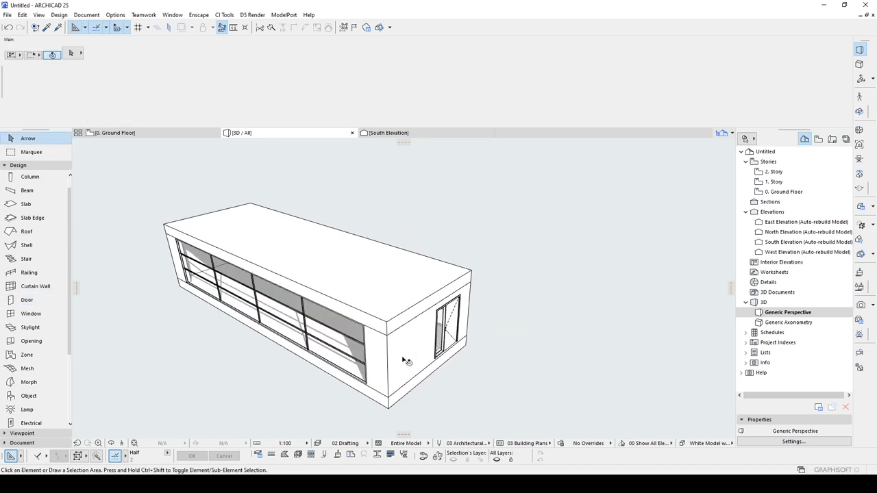
# Suspend groups so that grouped walls can be selected individually, try selecting single walls and clear the selection
pyautogui.click(382, 357)
pyautogui.click(563, 315)
pyautogui.hotkey('alt', 'g')
pyautogui.click(377, 348)
pyautogui.keyDown('shift'); pyautogui.moveTo(556, 332); pyautogui.dragTo(264, 320, button='middle'); pyautogui.keyUp('shift')
pyautogui.keyDown('shift'); pyautogui.click(199, 387); pyautogui.keyUp('shift')
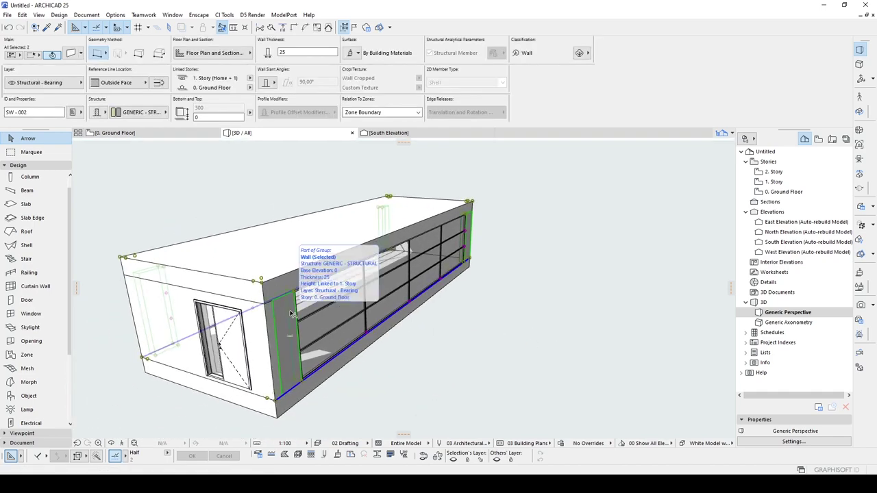
pyautogui.click(231, 221)
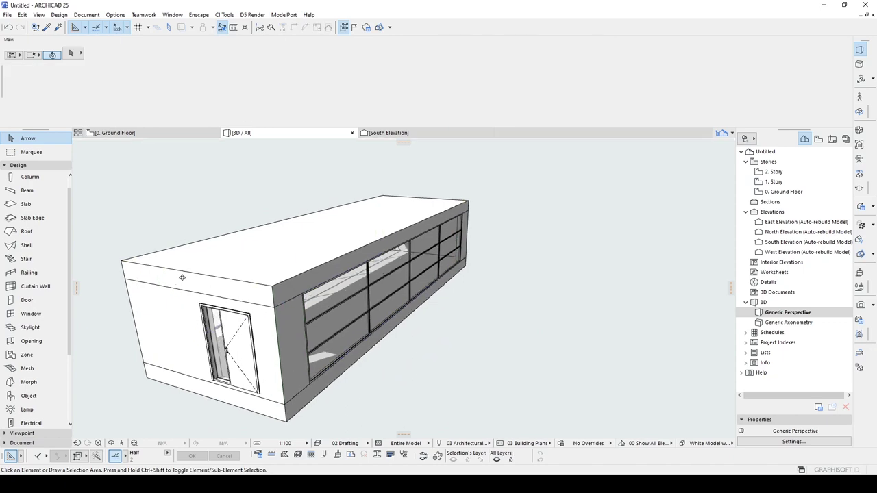
# Make the long wall with the second storefront window slanted at an angle of 70°
pyautogui.keyDown('shift'); pyautogui.moveTo(231, 221); pyautogui.dragTo(406, 312, button='middle'); pyautogui.keyUp('shift')
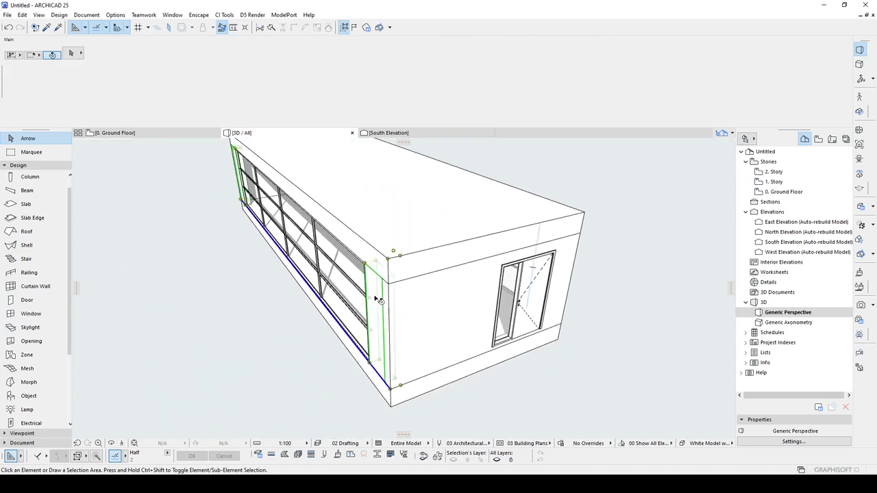
pyautogui.click(377, 301)
pyautogui.click(273, 83)
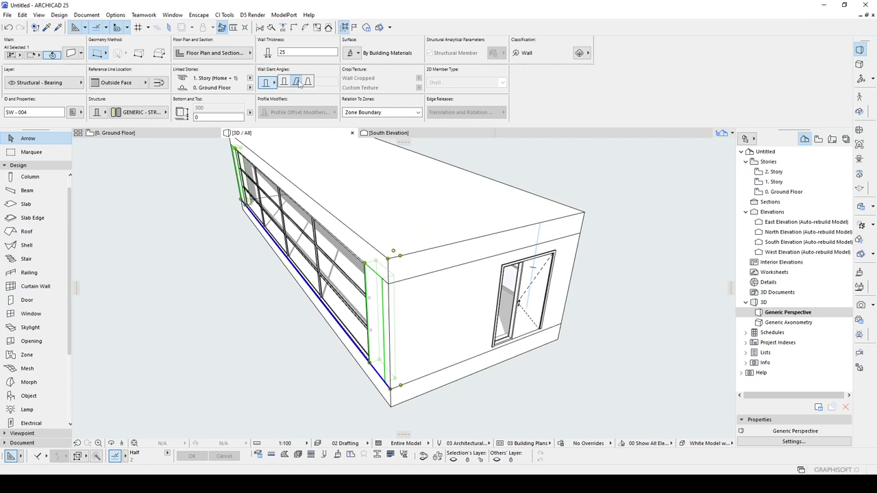
pyautogui.click(297, 82)
pyautogui.click(316, 81)
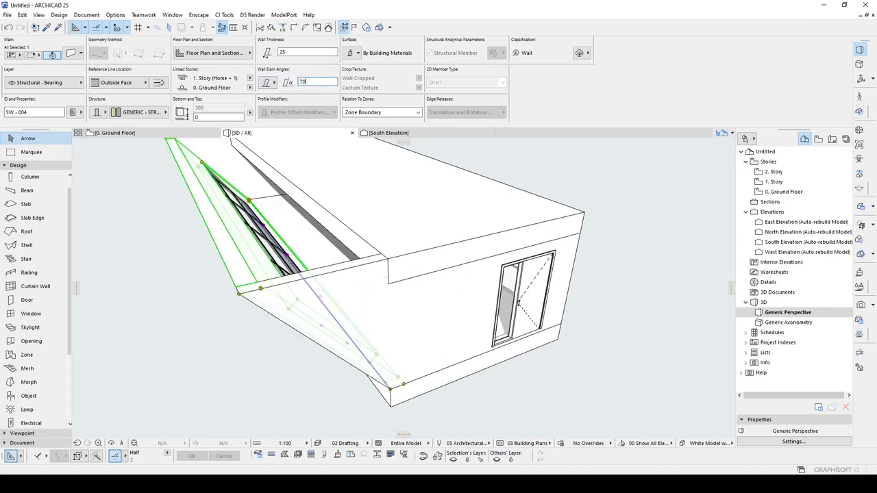
pyautogui.write('70')
pyautogui.press('Return')
pyautogui.click(577, 183)
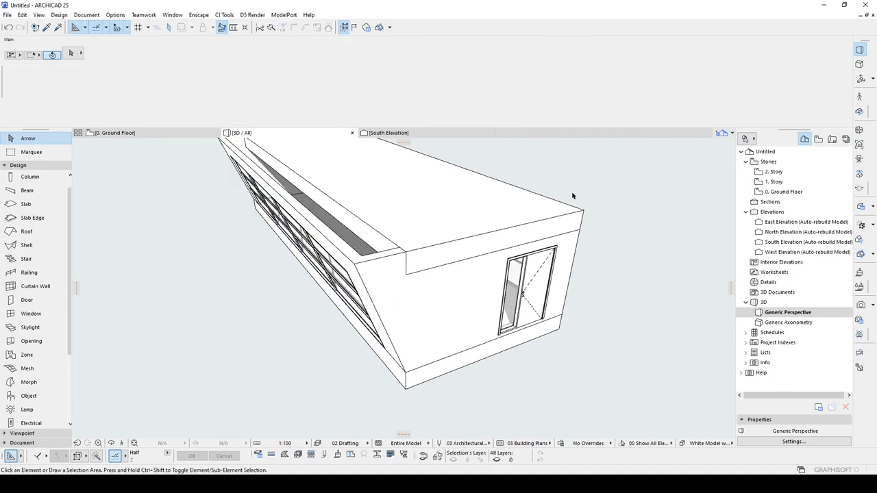
# Offset the roof slab's long edge outward to the outer edge of the slanted wall
pyautogui.scroll(-2, 571, 191)
pyautogui.keyDown('shift'); pyautogui.moveTo(571, 191); pyautogui.dragTo(503, 196, button='middle'); pyautogui.keyUp('shift')
pyautogui.click(503, 197)
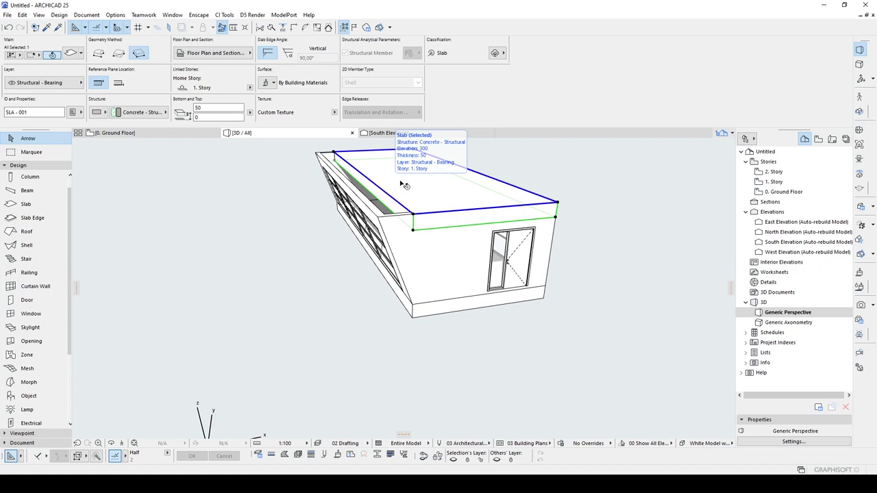
pyautogui.keyDown('shift'); pyautogui.moveTo(381, 186); pyautogui.dragTo(374, 199, button='middle'); pyautogui.keyUp('shift')
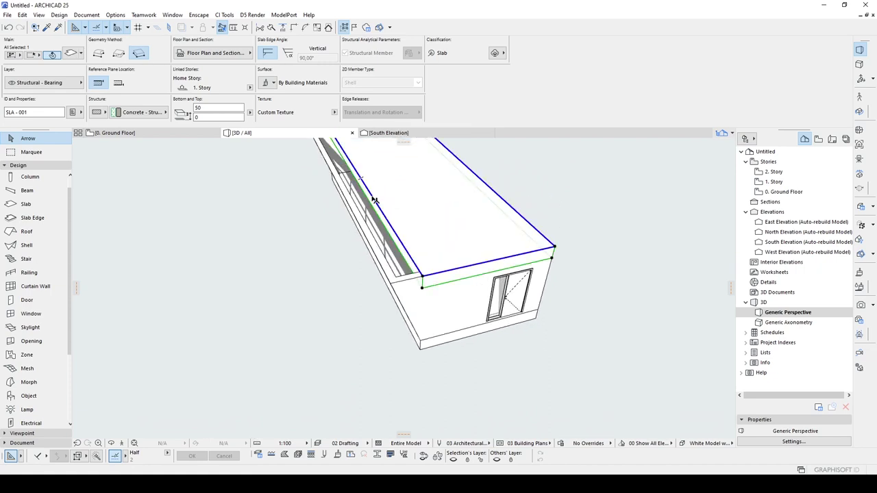
pyautogui.click(372, 197)
pyautogui.scroll(2, 372, 197)
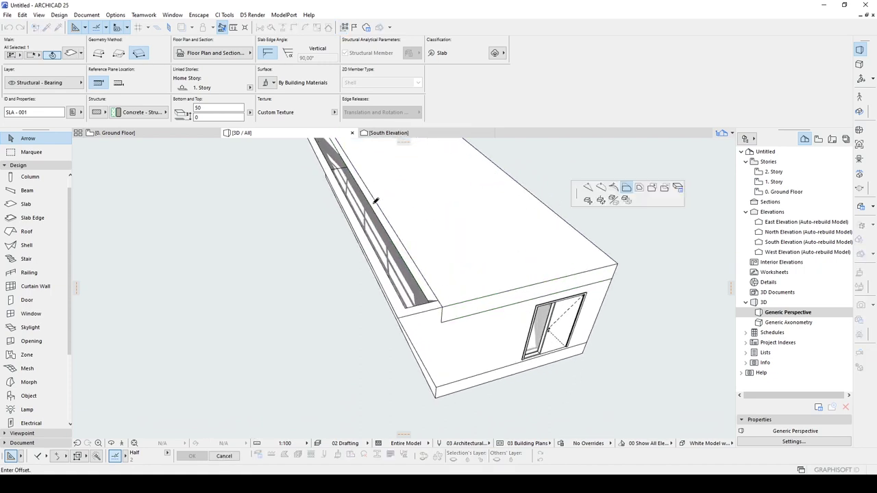
pyautogui.click(397, 319)
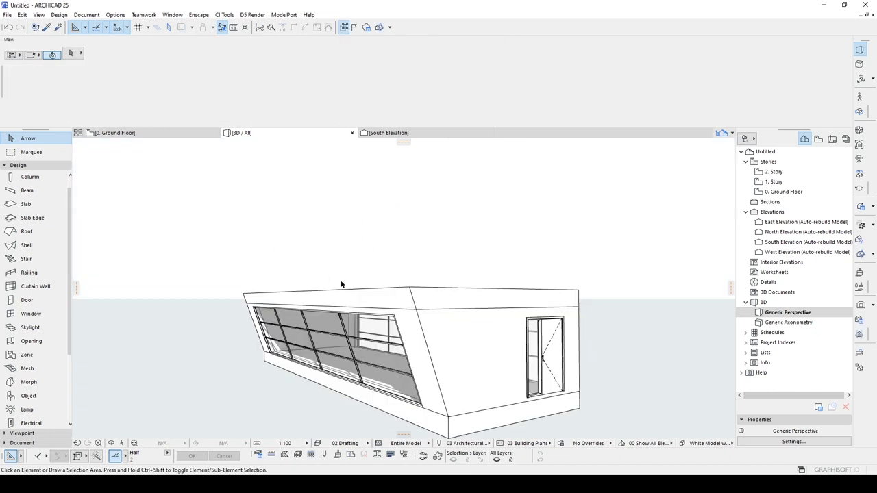
# Cut a full-height polygonal opening in the door's end wall, between the sidelight and the slanted wall, following the slanted edge
pyautogui.keyDown('shift'); pyautogui.moveTo(365, 288); pyautogui.dragTo(396, 329, button='middle'); pyautogui.keyUp('shift')
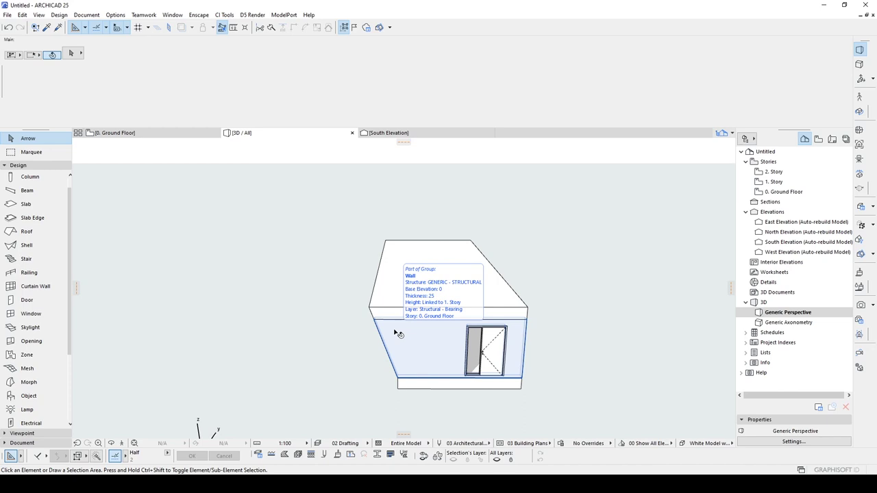
pyautogui.click(36, 340)
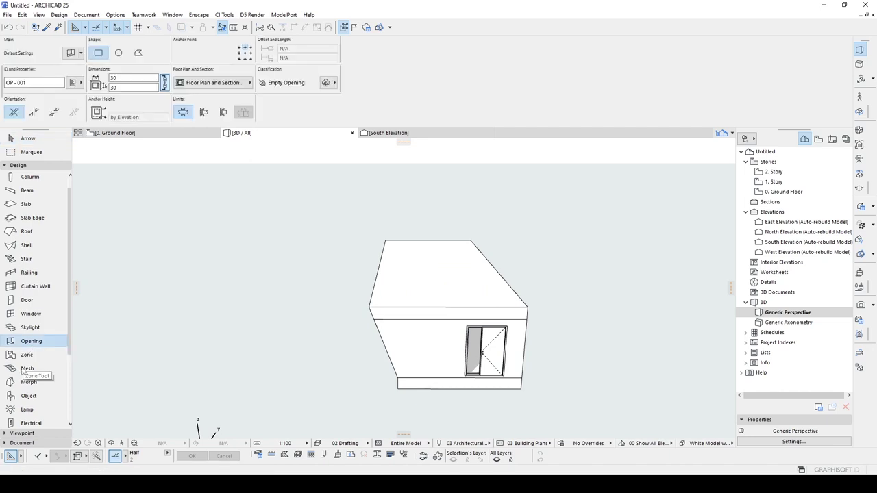
pyautogui.click(138, 54)
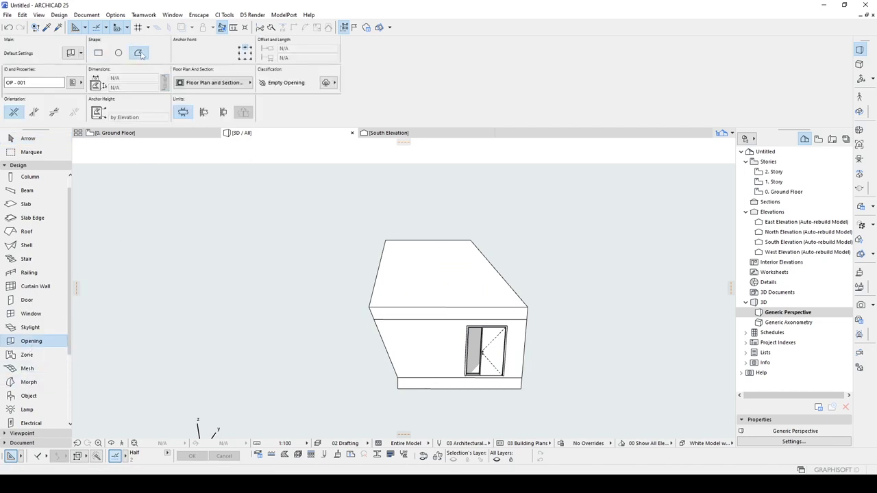
pyautogui.scroll(3, 384, 372)
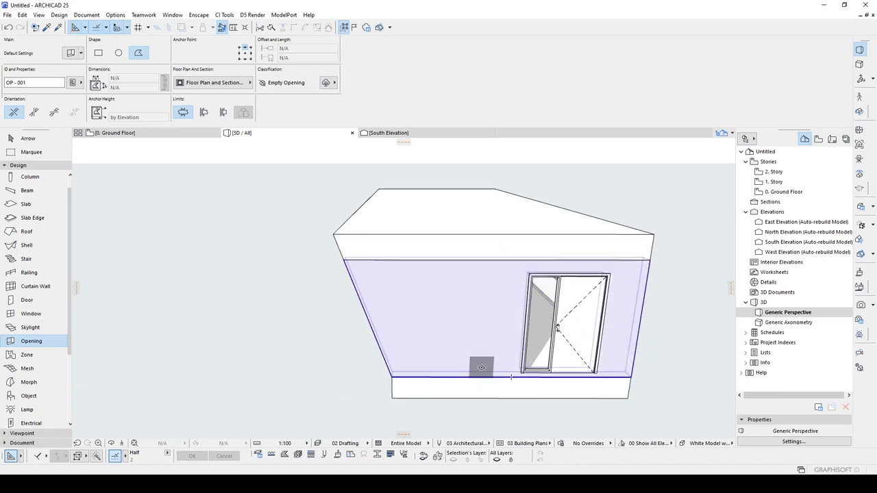
pyautogui.click(484, 370)
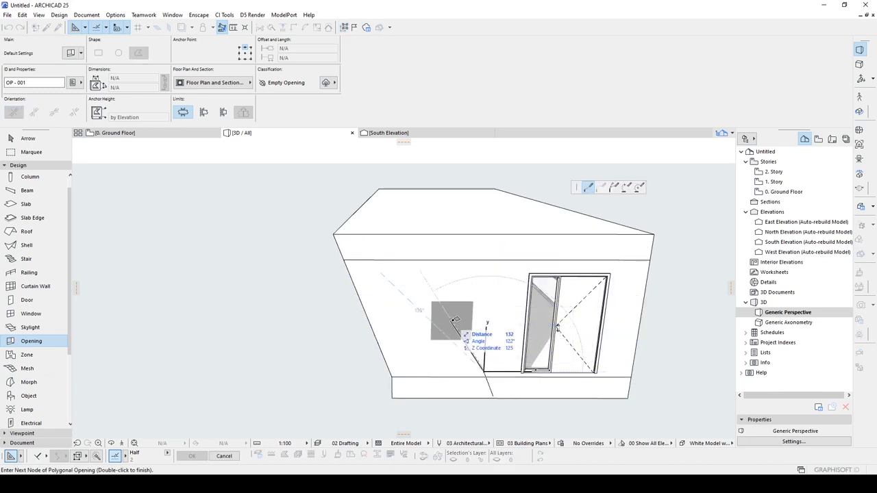
pyautogui.click(491, 259)
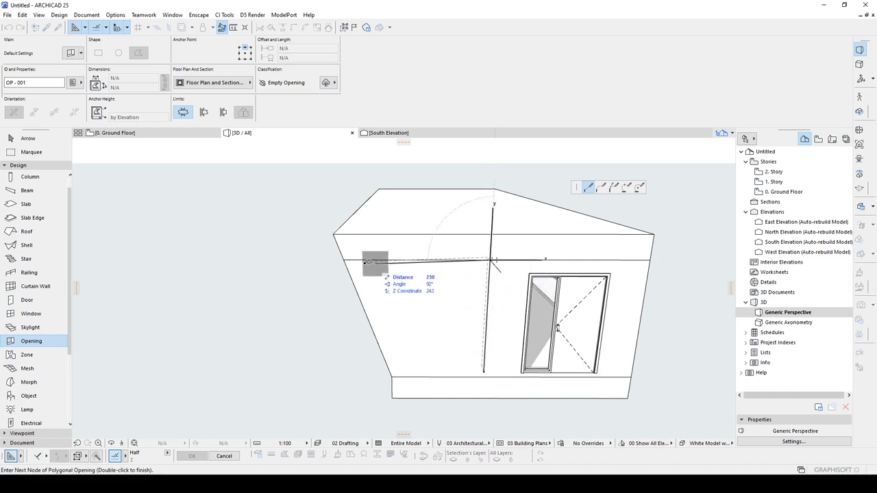
pyautogui.click(342, 259)
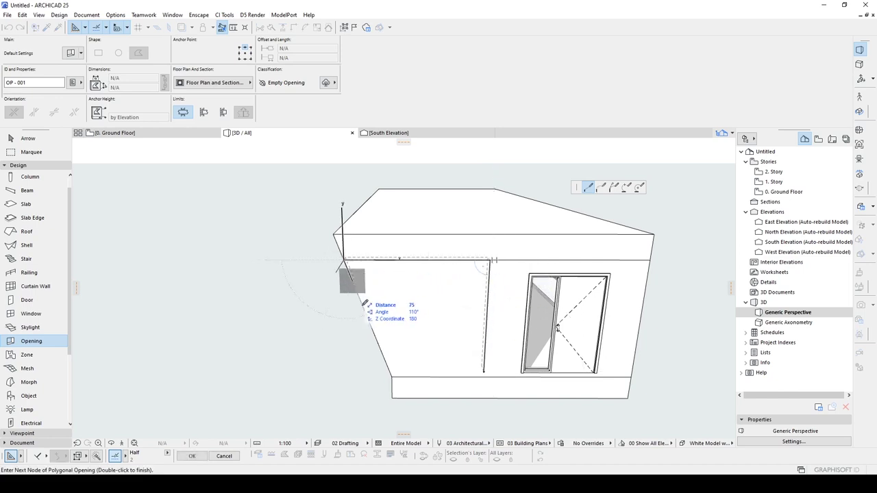
pyautogui.click(392, 375)
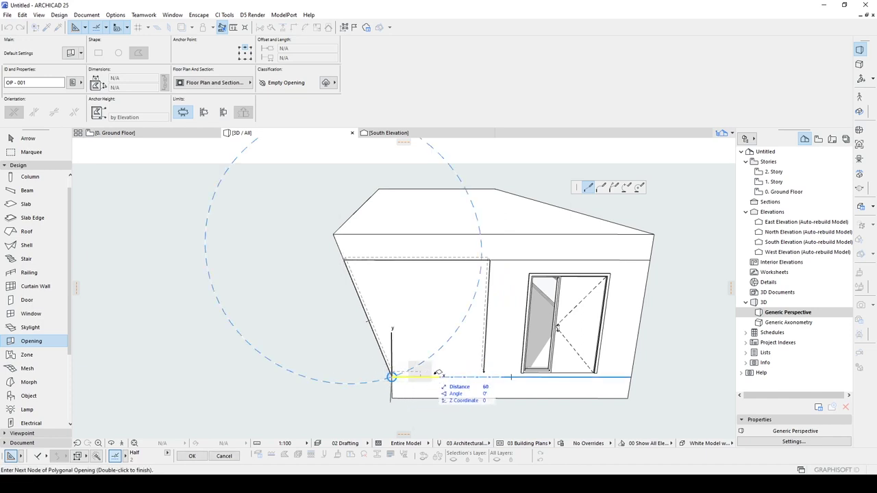
pyautogui.click(484, 372)
pyautogui.press('Escape')
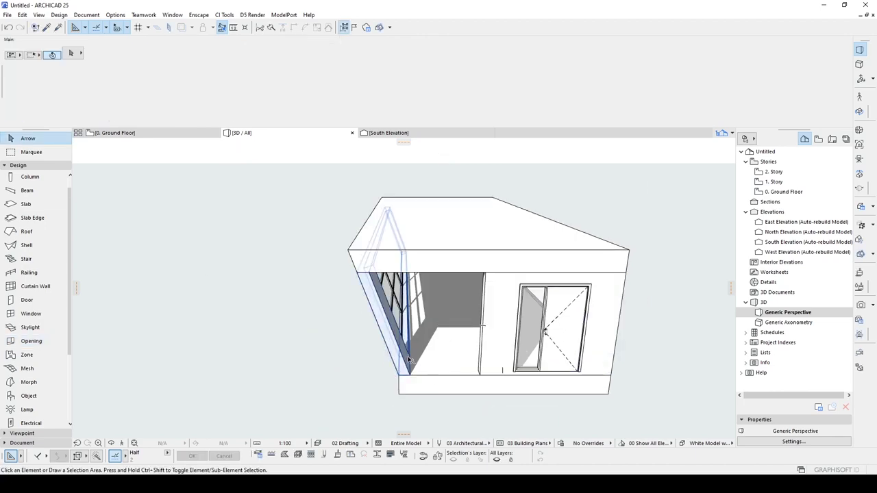
# Draw a boundary-method curtain wall on the end wall's plane, tracing the four corners of the polygonal opening
pyautogui.keyDown('shift'); pyautogui.moveTo(406, 352); pyautogui.dragTo(366, 359, button='middle'); pyautogui.keyUp('shift')
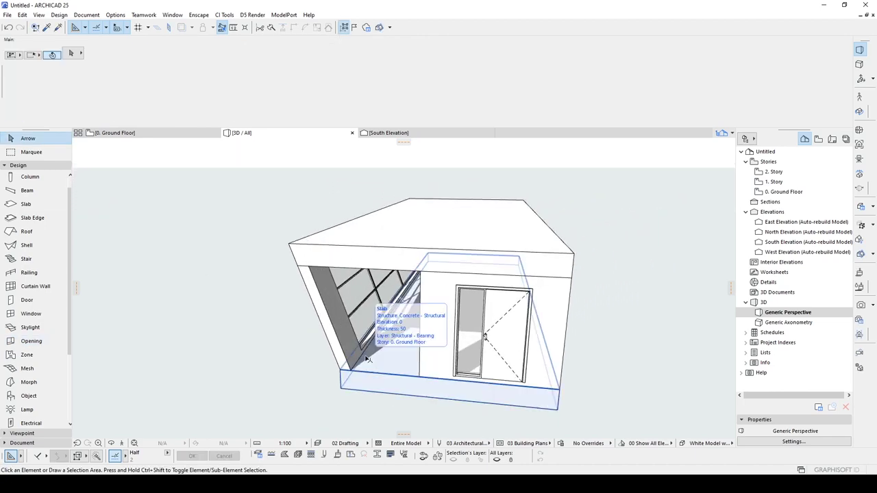
pyautogui.click(22, 288)
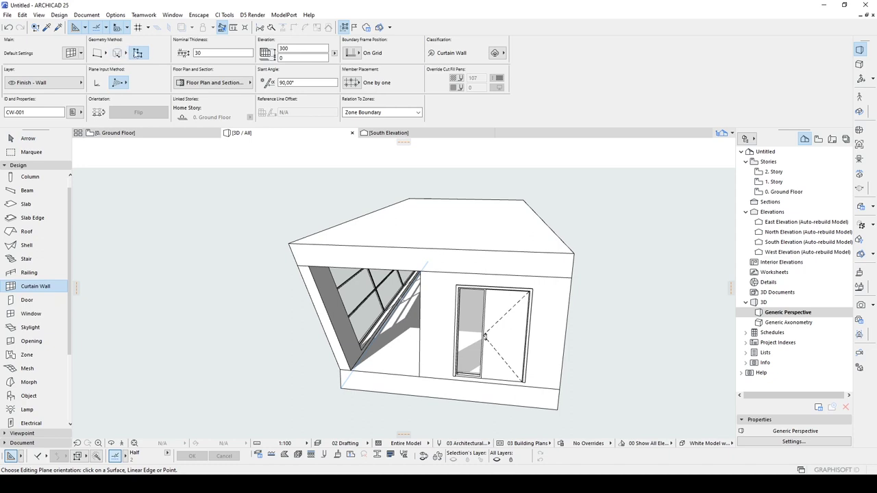
pyautogui.click(139, 54)
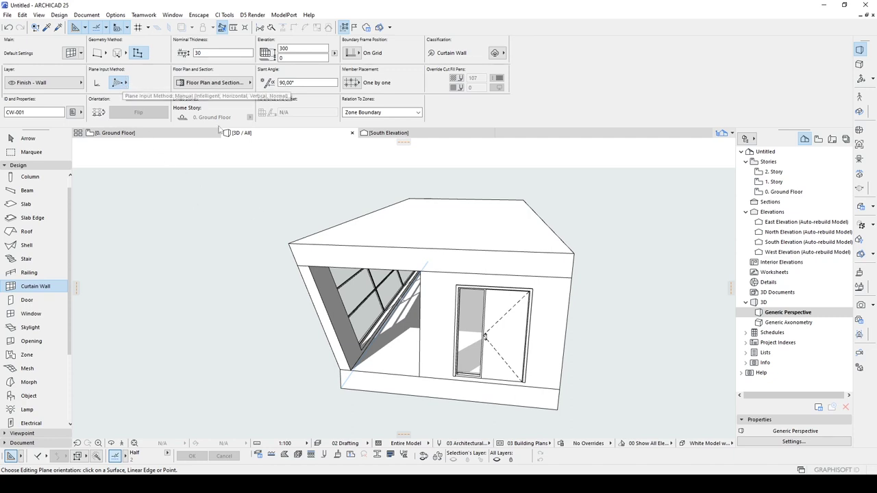
pyautogui.click(439, 322)
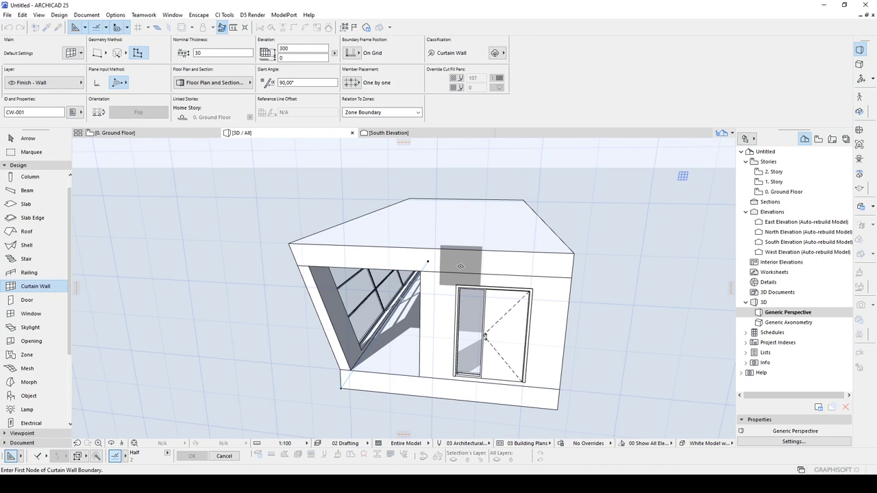
pyautogui.click(420, 375)
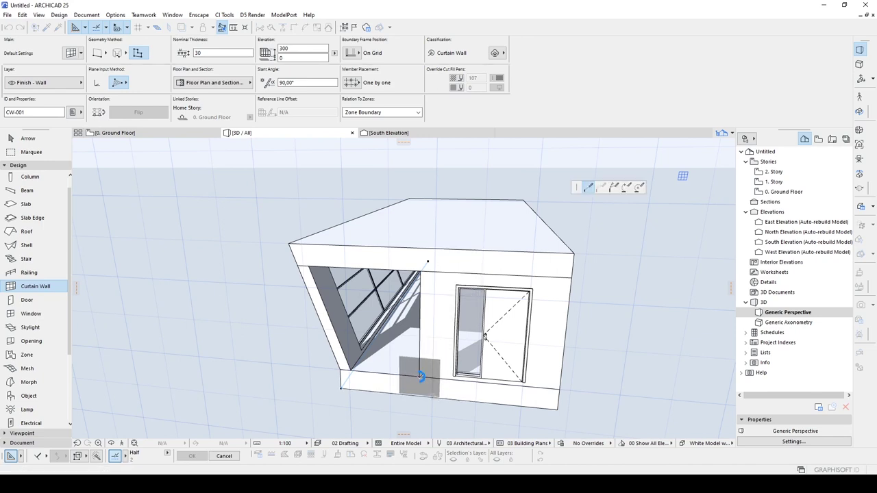
pyautogui.click(349, 372)
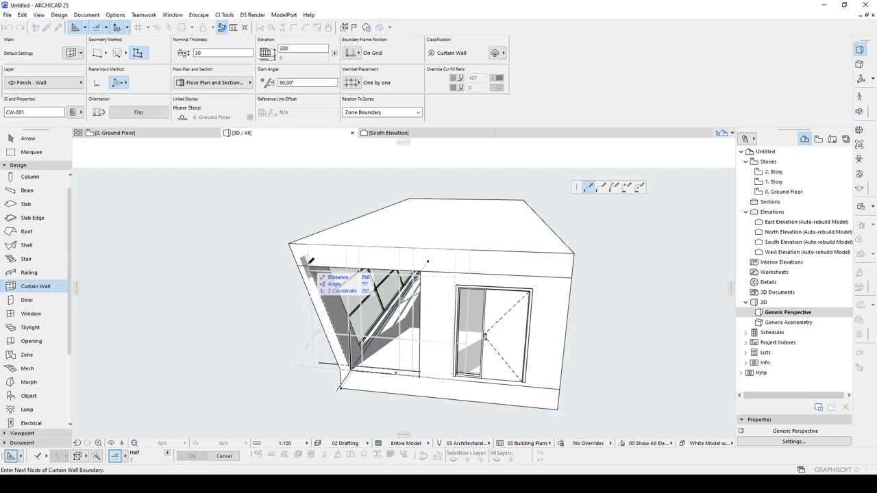
pyautogui.click(421, 271)
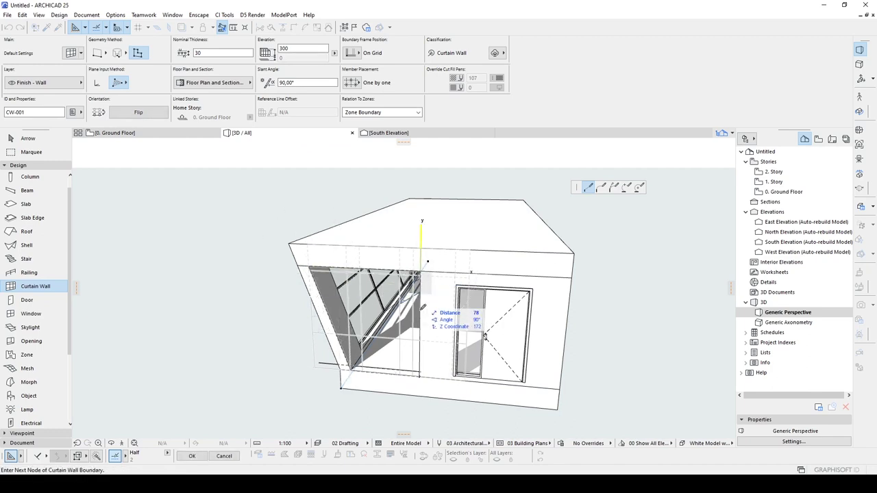
pyautogui.click(419, 375)
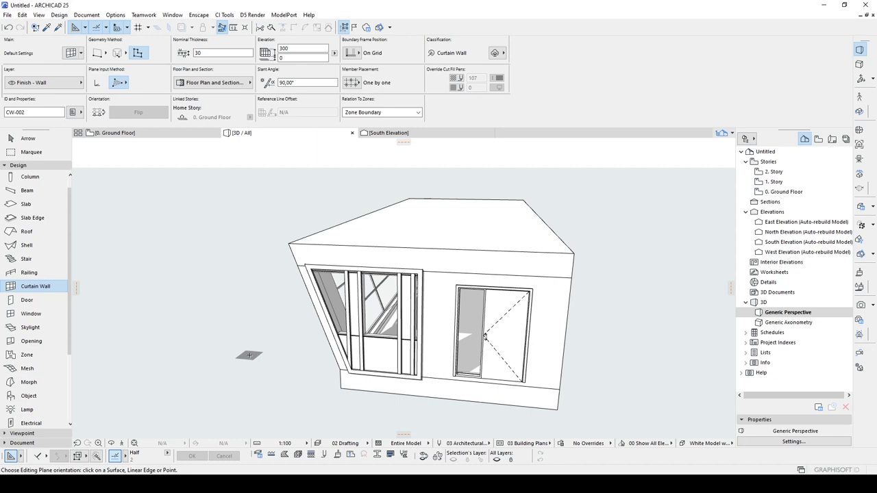
pyautogui.press('Escape')
# Open the new curtain wall's settings and remove column B from its grid pattern
pyautogui.click(369, 295)
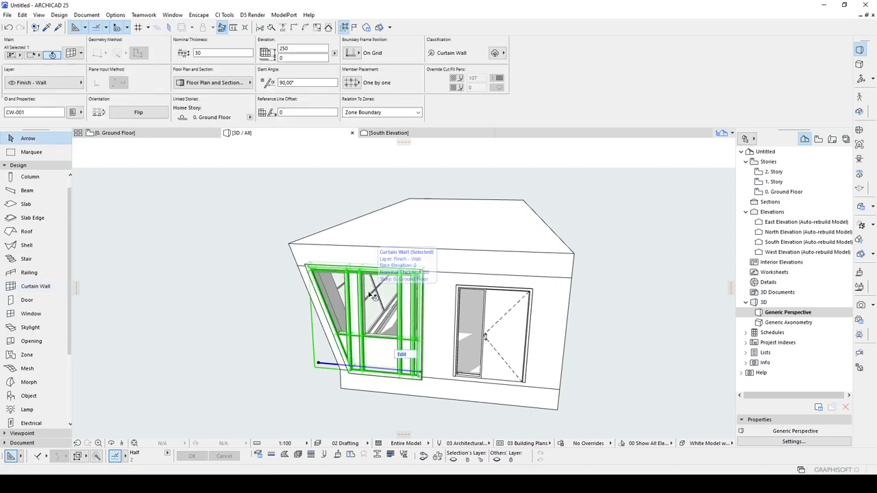
pyautogui.hotkey('ctrl', 't')
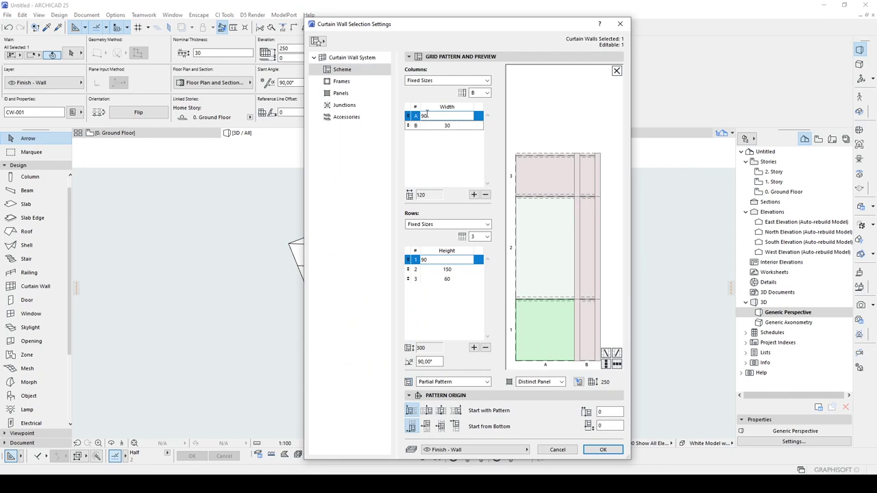
pyautogui.click(443, 125)
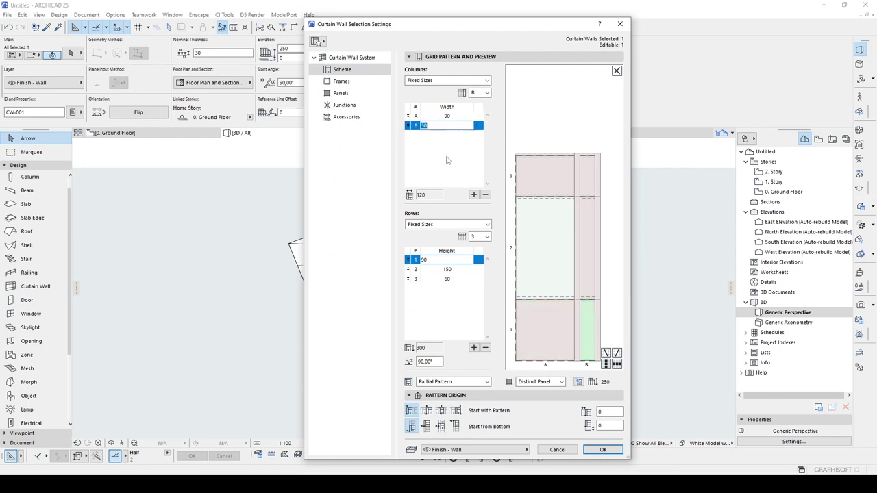
pyautogui.click(485, 194)
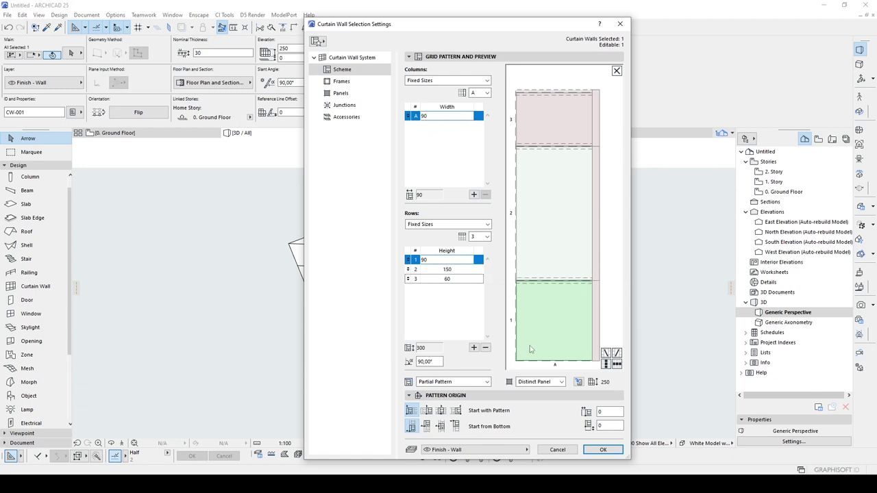
# Assign Main Panel to the bottom and top cells of the curtain wall's grid pattern
pyautogui.click(554, 282)
pyautogui.click(555, 262)
pyautogui.click(555, 137)
pyautogui.click(552, 291)
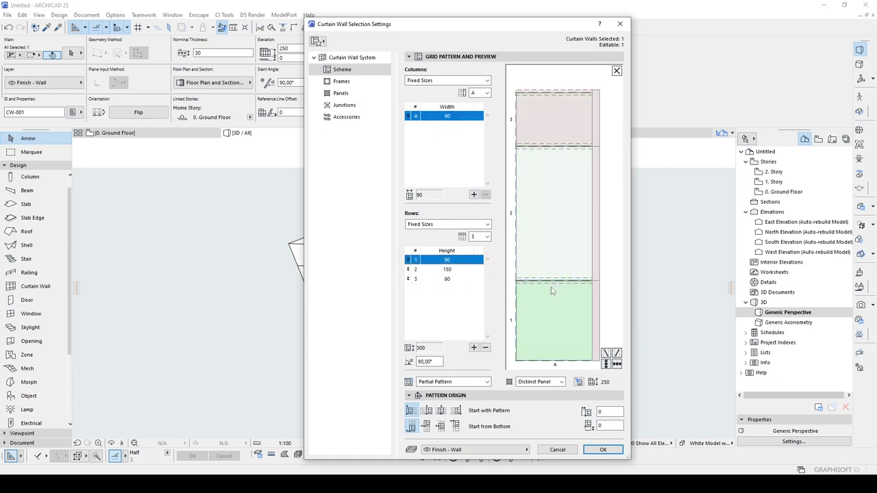
pyautogui.click(550, 382)
pyautogui.click(537, 413)
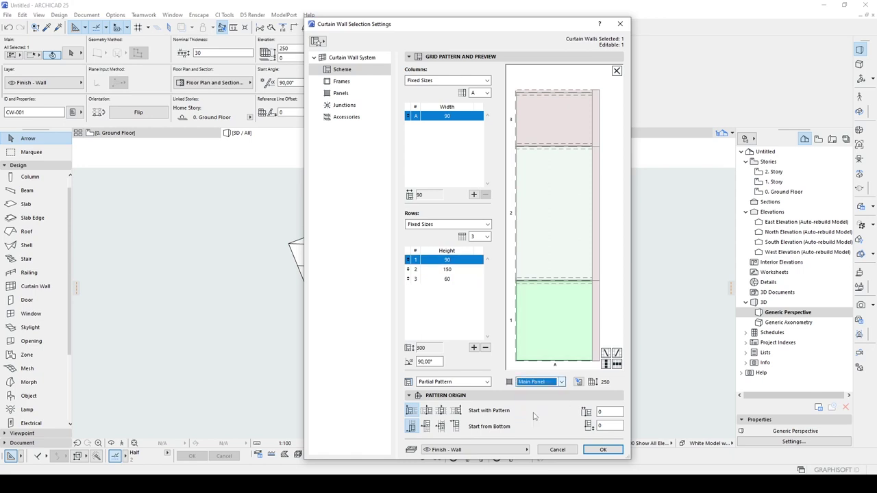
pyautogui.click(546, 259)
pyautogui.click(560, 127)
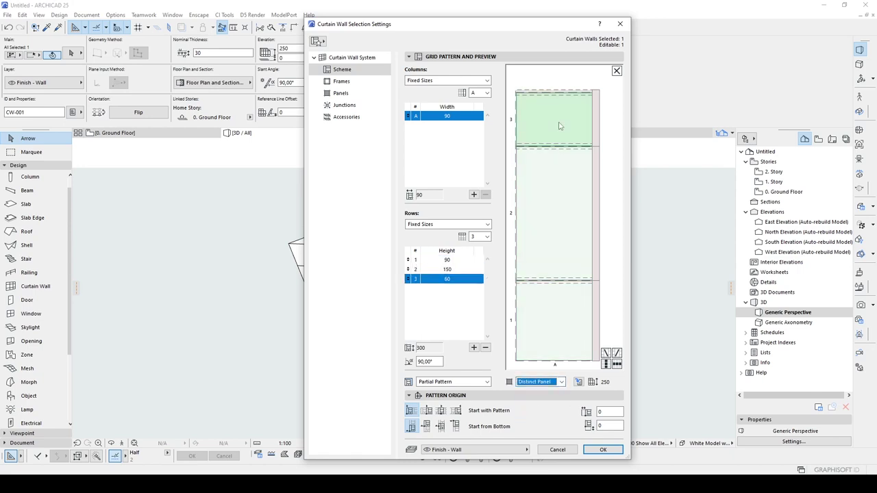
pyautogui.click(541, 381)
pyautogui.click(536, 413)
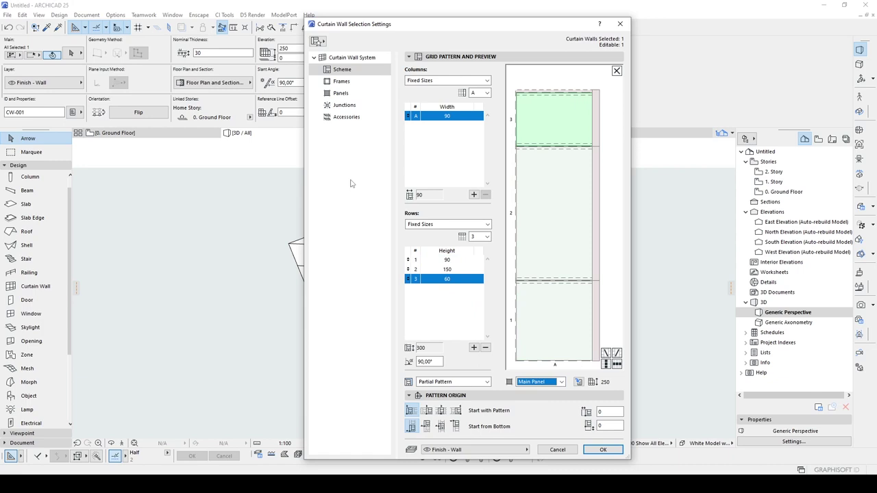
# Set the curtain wall's Boundary Frame to a width of 5 and a depth of 15
pyautogui.click(341, 81)
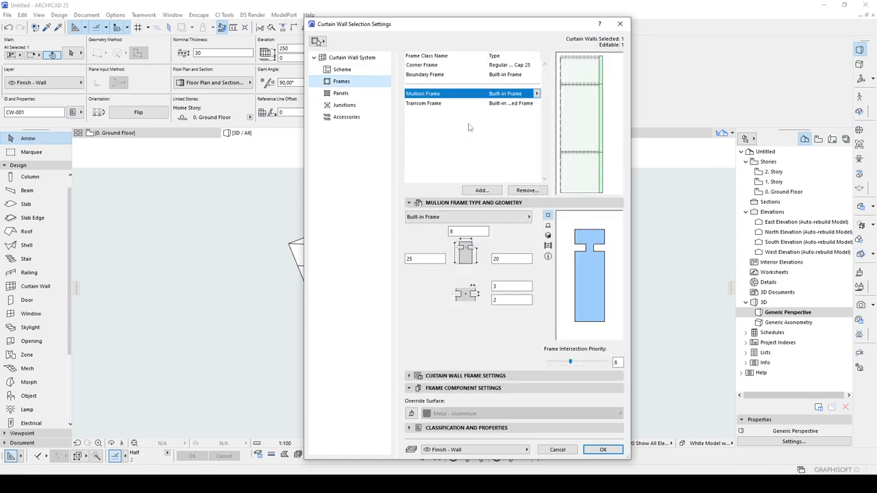
pyautogui.click(421, 65)
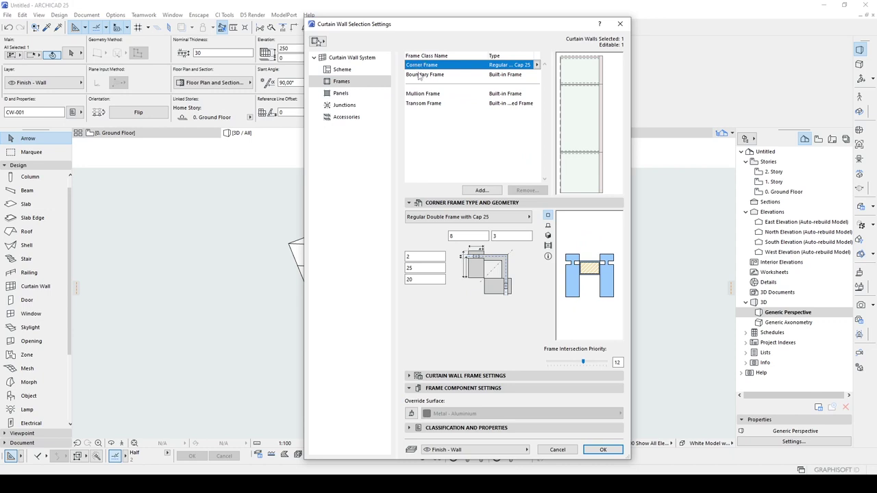
pyautogui.click(419, 75)
pyautogui.doubleClick(462, 231)
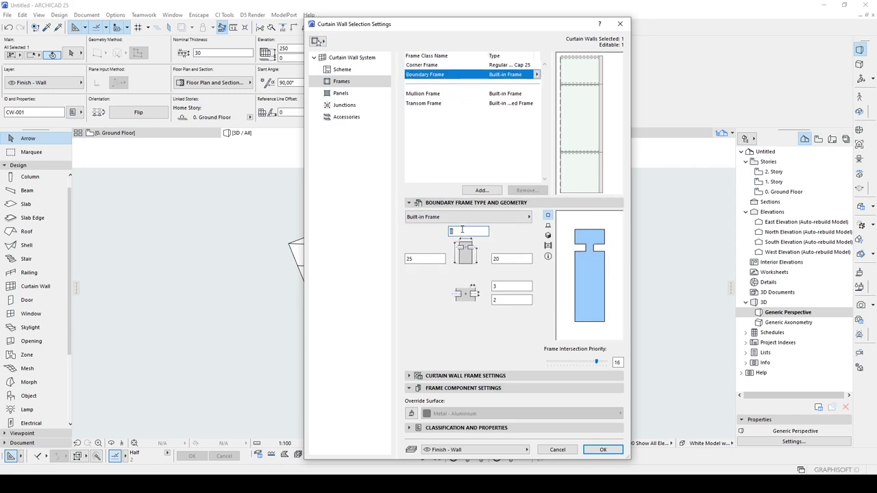
pyautogui.write('5')
pyautogui.doubleClick(441, 258)
pyautogui.write('15')
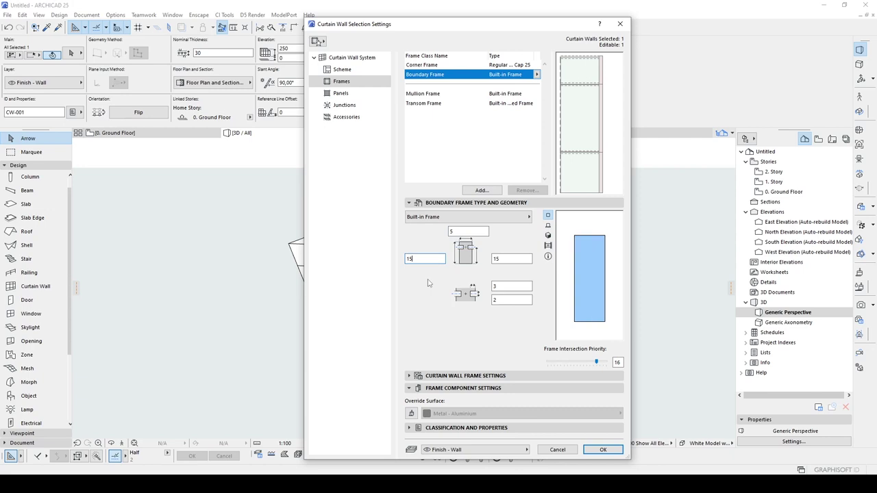
# Set the curtain wall's Mullion Frame to a width of 5 and both depth values to 15
pyautogui.click(419, 93)
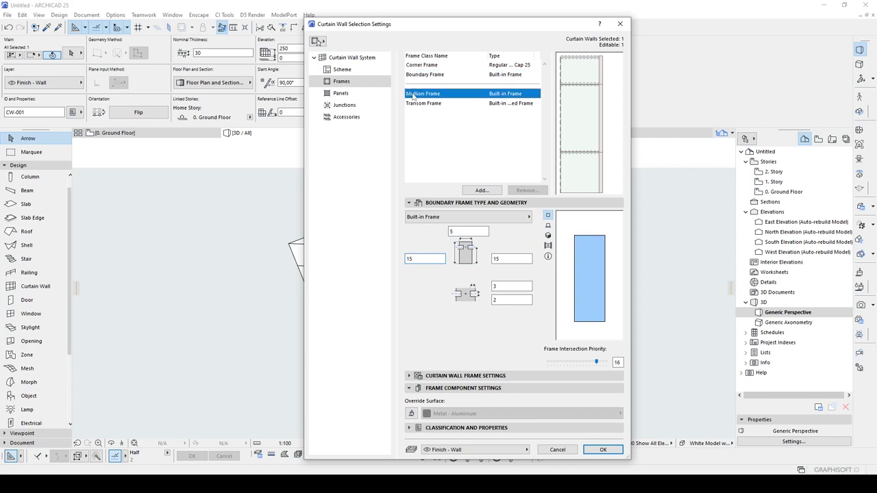
pyautogui.doubleClick(469, 231)
pyautogui.write('5')
pyautogui.doubleClick(432, 258)
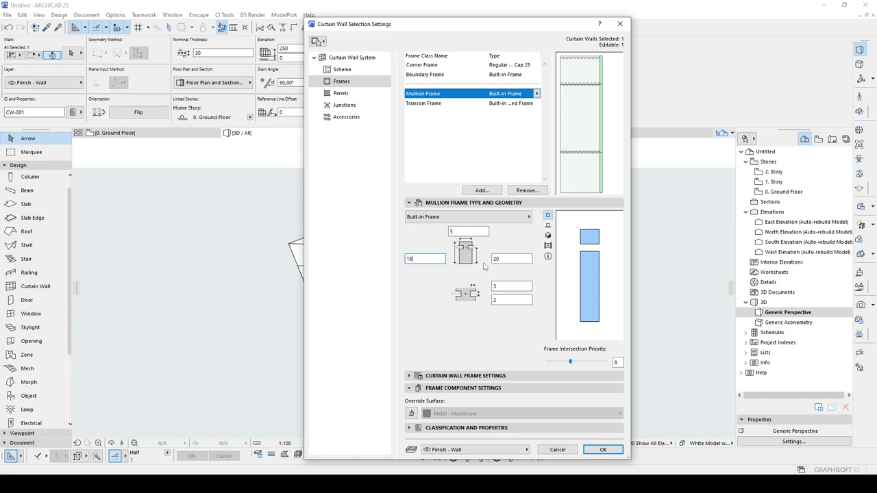
pyautogui.click(497, 259)
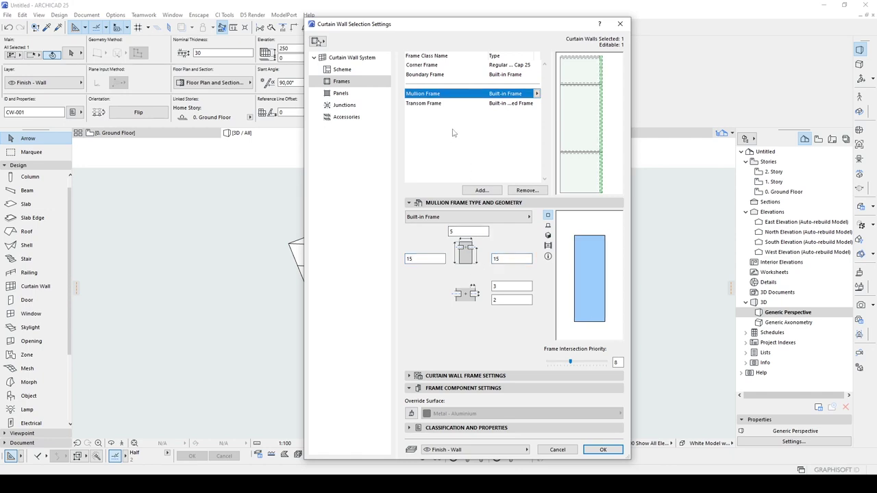
# Set the Transom Frame to a width of 5 with both depth values at 15, and apply the curtain wall settings
pyautogui.click(424, 103)
pyautogui.click(455, 231)
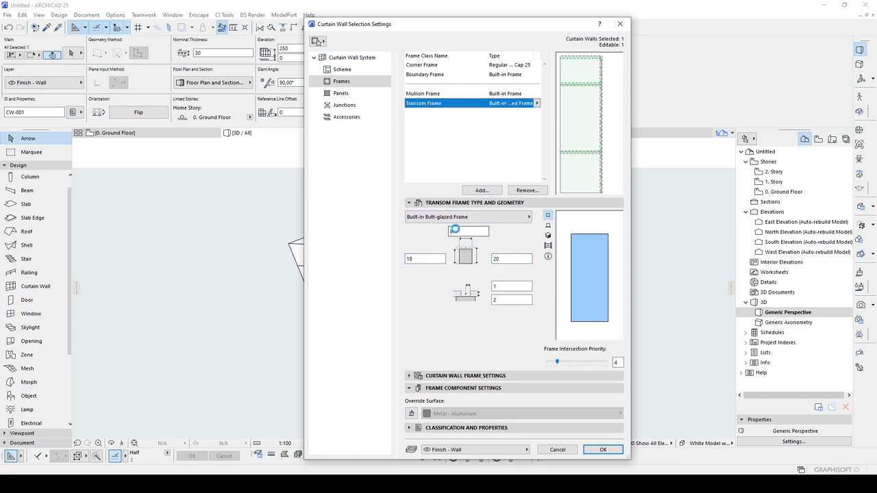
pyautogui.write('5')
pyautogui.doubleClick(430, 259)
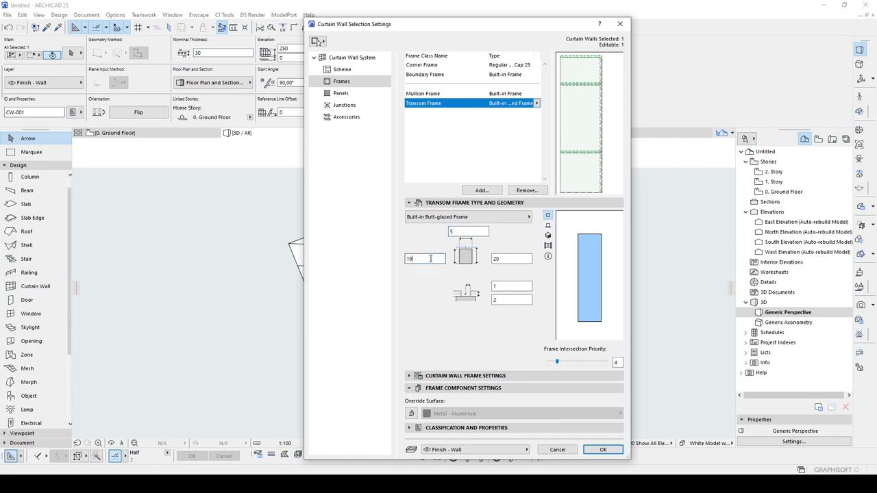
pyautogui.write('15')
pyautogui.moveTo(502, 260); pyautogui.dragTo(485, 259)
pyautogui.write('15')
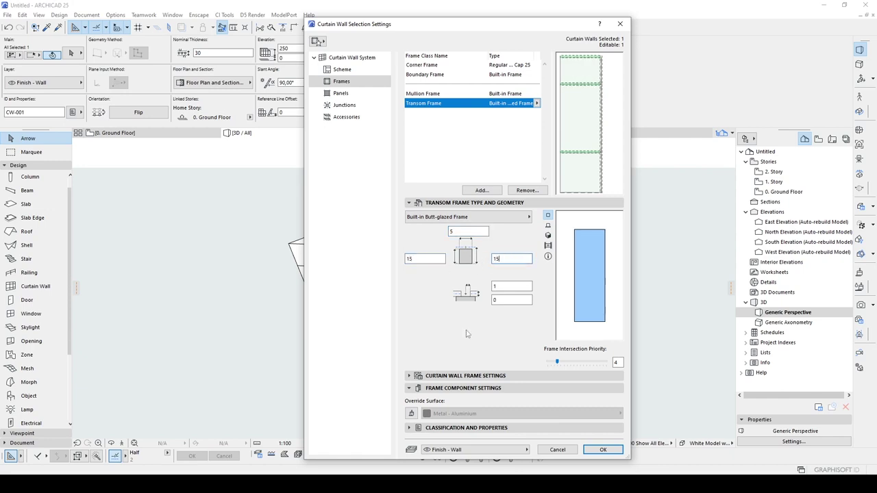
pyautogui.click(601, 449)
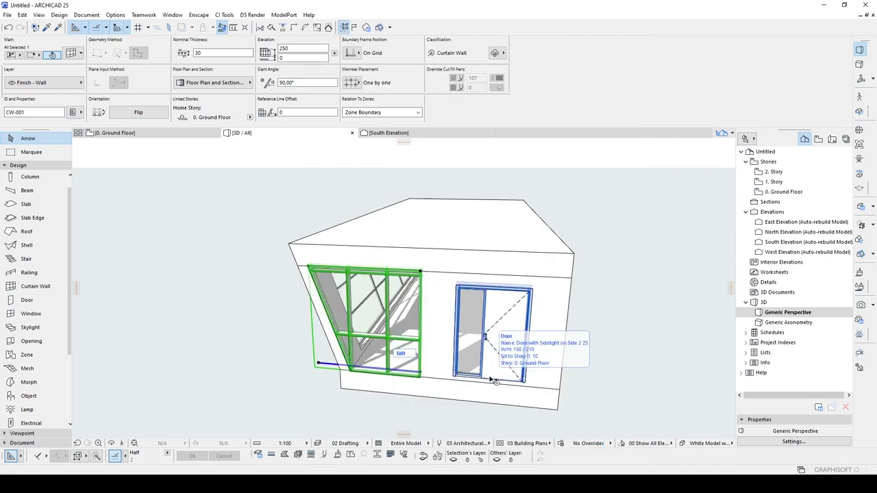
# Enter the curtain wall's edit mode and shift both inner vertical grid lines slightly toward the door
pyautogui.click(400, 353)
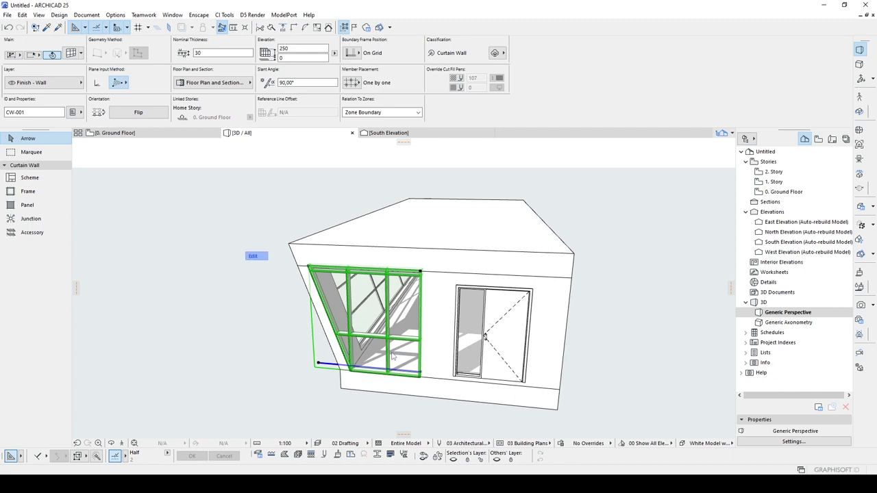
pyautogui.click(285, 329)
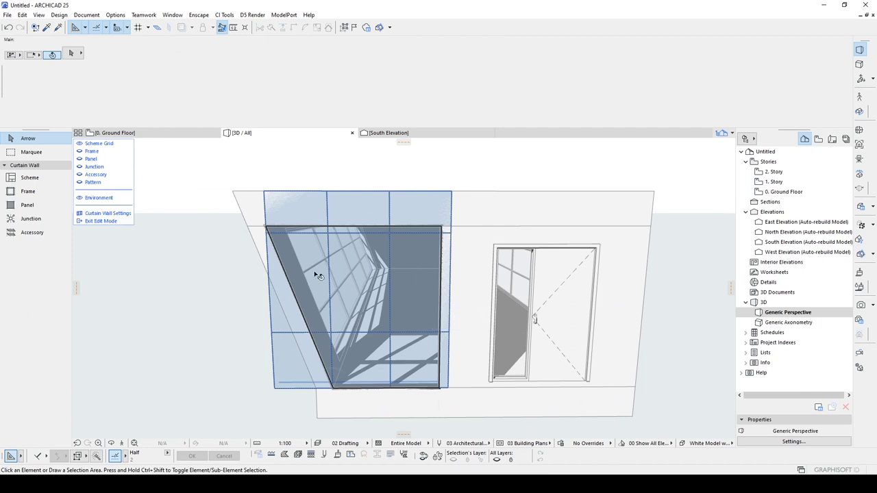
pyautogui.click(389, 246)
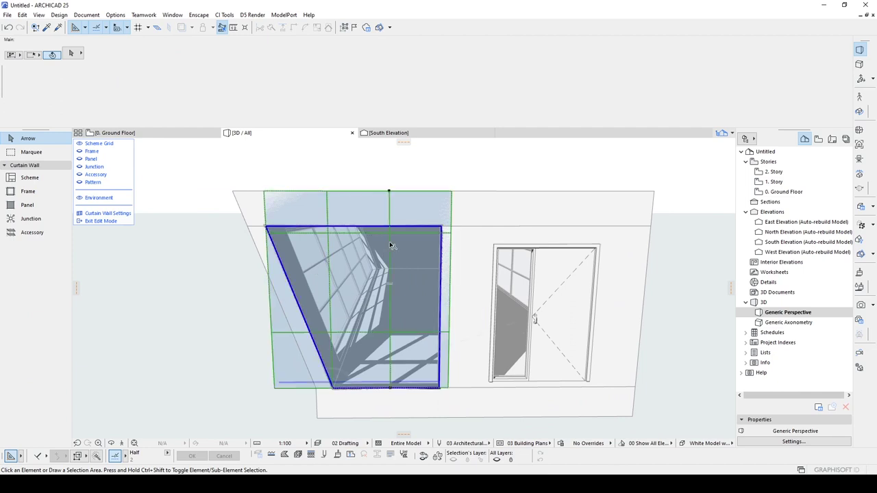
pyautogui.click(390, 247)
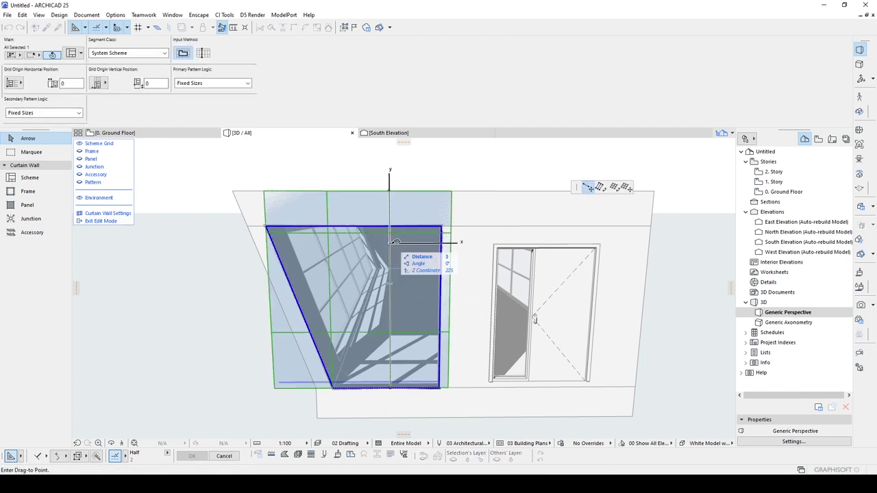
pyautogui.click(402, 255)
pyautogui.click(397, 255)
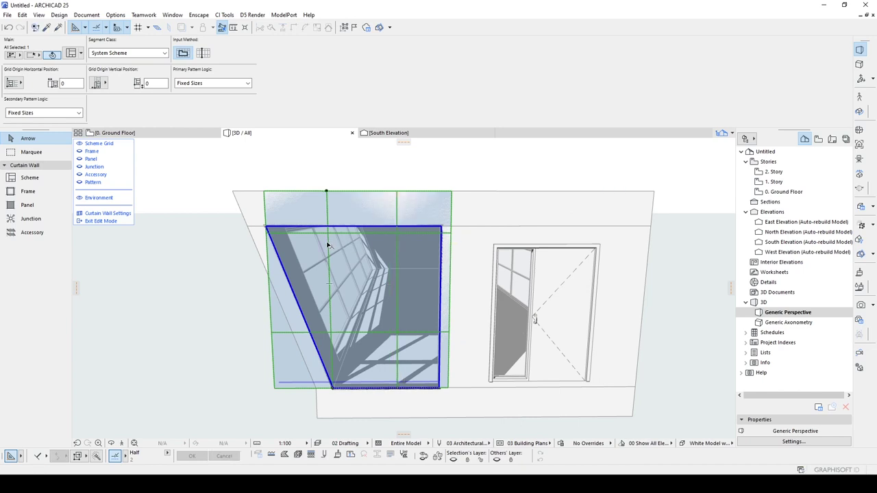
pyautogui.click(328, 245)
pyautogui.click(354, 256)
pyautogui.click(342, 256)
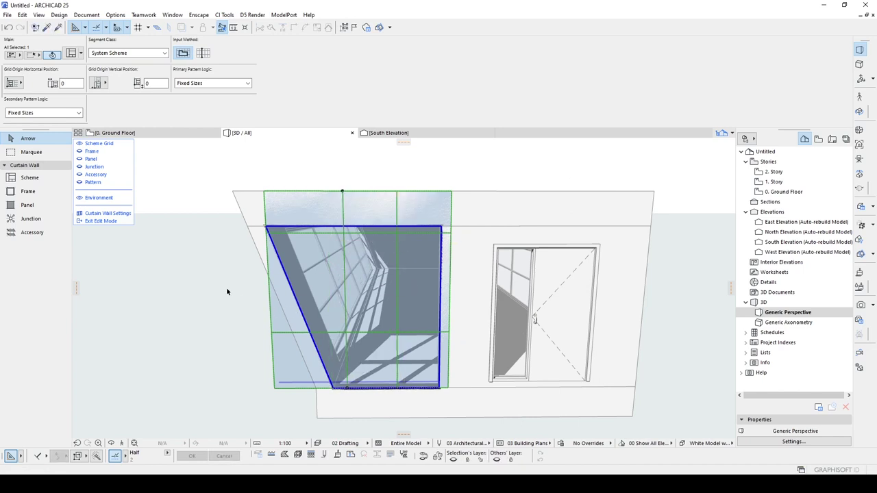
# Display the curtain wall's frames, delete the upper transoms and the lower transom segments in the two outer bays, and exit edit mode
pyautogui.click(86, 153)
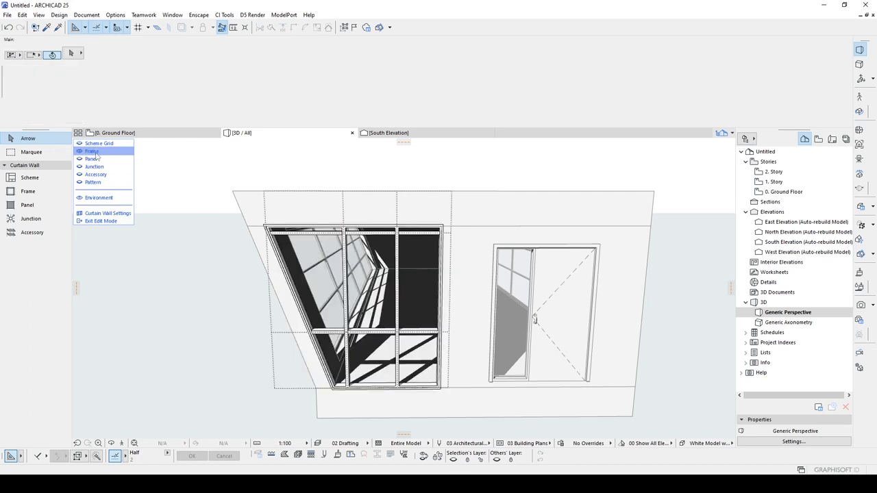
pyautogui.click(326, 333)
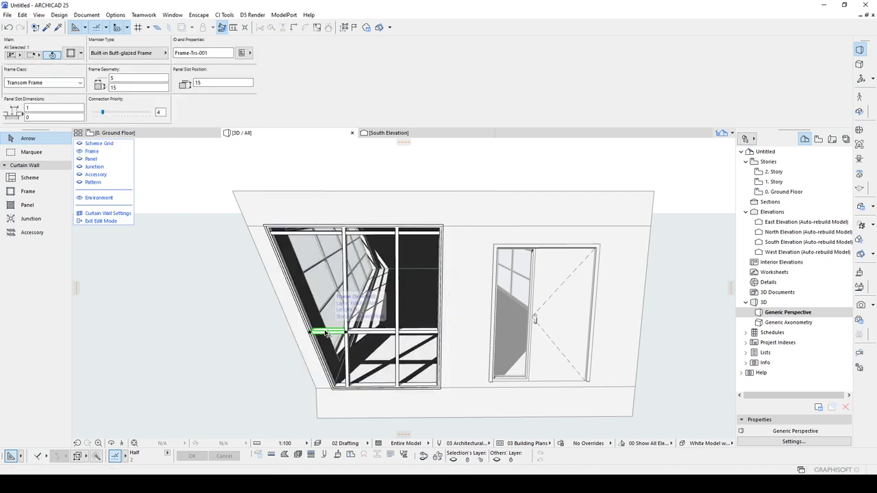
pyautogui.press('Delete')
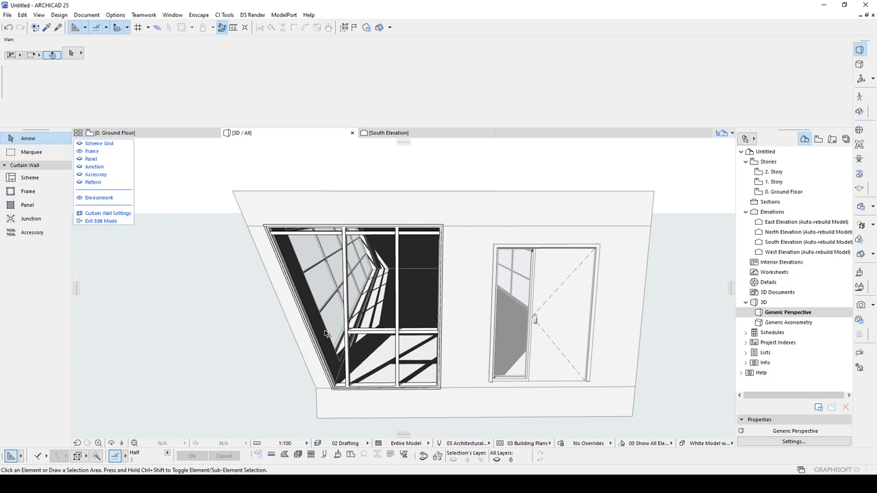
pyautogui.click(416, 333)
pyautogui.press('Delete')
pyautogui.click(412, 235)
pyautogui.press('Delete')
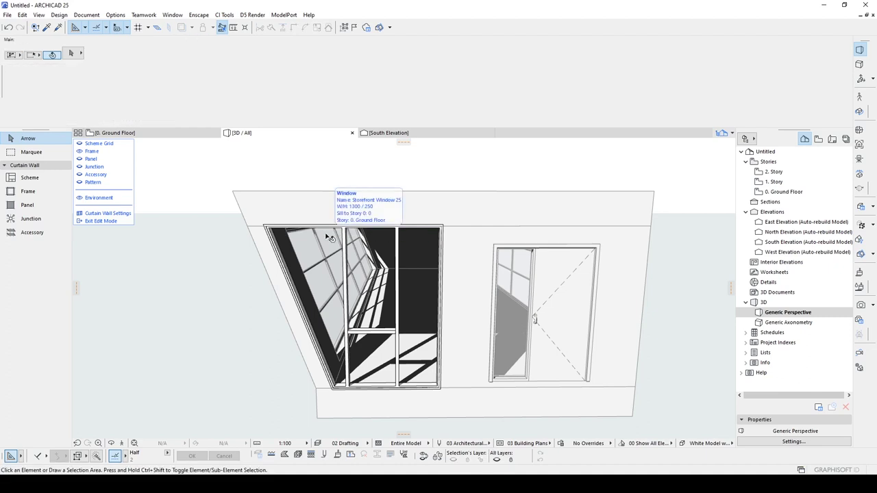
pyautogui.click(100, 221)
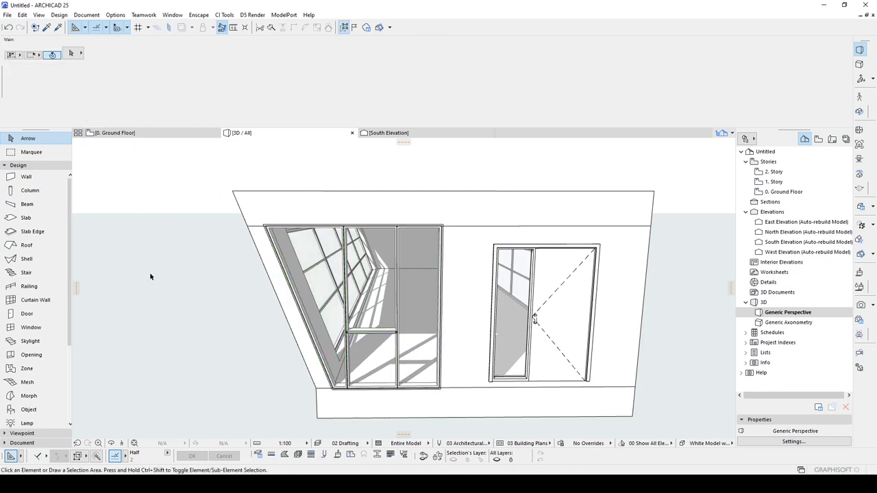
# Change the curtain wall's boundary frame placement to Inside Boundary
pyautogui.scroll(-2, 405, 259)
pyautogui.keyDown('shift'); pyautogui.moveTo(497, 285); pyautogui.dragTo(293, 389, button='middle'); pyautogui.keyUp('shift')
pyautogui.scroll(3, 440, 282)
pyautogui.scroll(2, 444, 253)
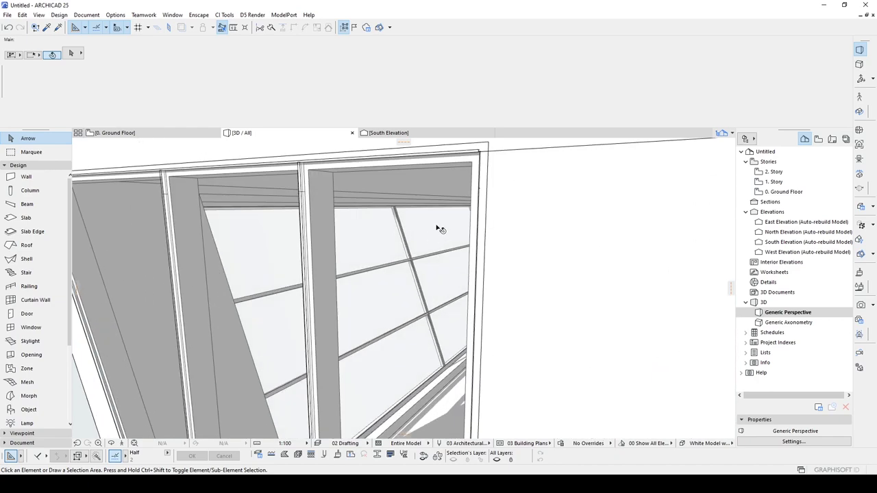
pyautogui.click(301, 238)
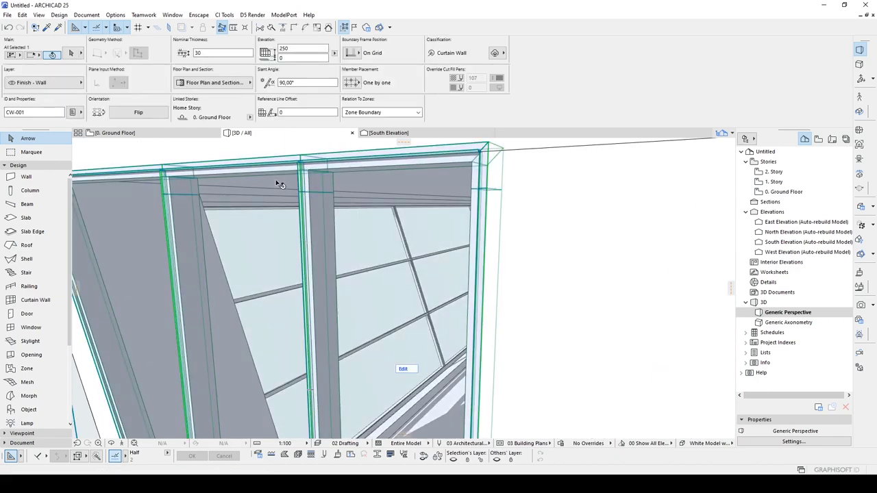
pyautogui.doubleClick(275, 179)
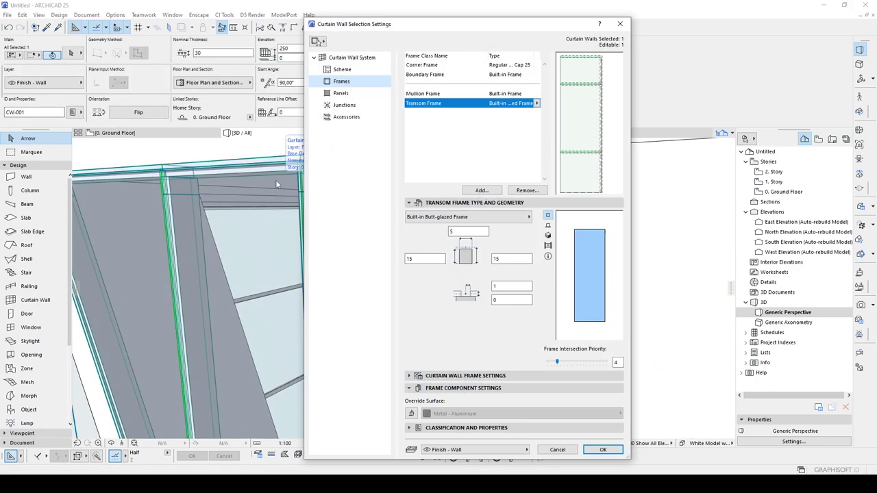
pyautogui.click(339, 58)
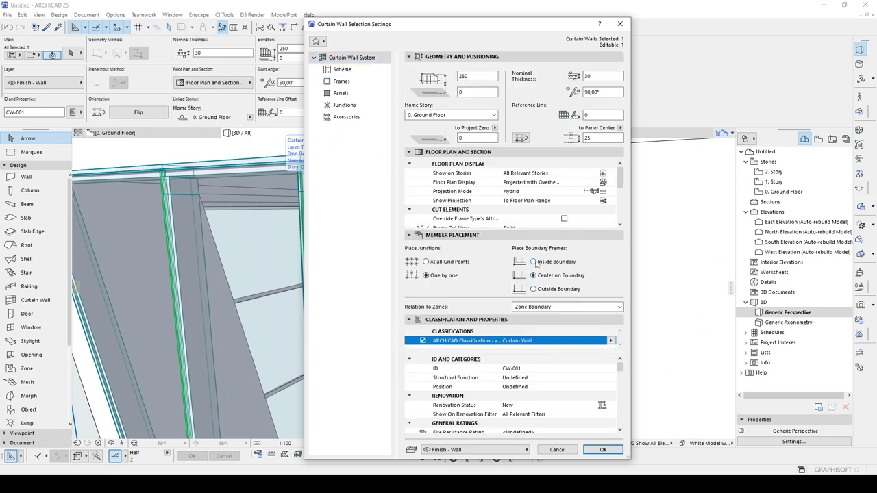
pyautogui.click(533, 262)
pyautogui.click(593, 450)
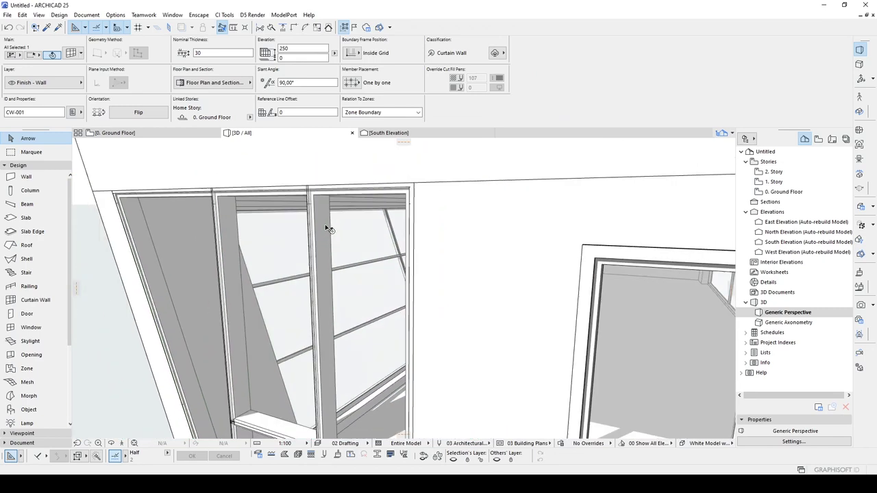
# Select the sidelight door in the end wall and set its sill height to 0
pyautogui.scroll(-3, 329, 226)
pyautogui.click(226, 243)
pyautogui.keyDown('shift'); pyautogui.moveTo(205, 232); pyautogui.dragTo(460, 290, button='middle'); pyautogui.keyUp('shift')
pyautogui.click(459, 290)
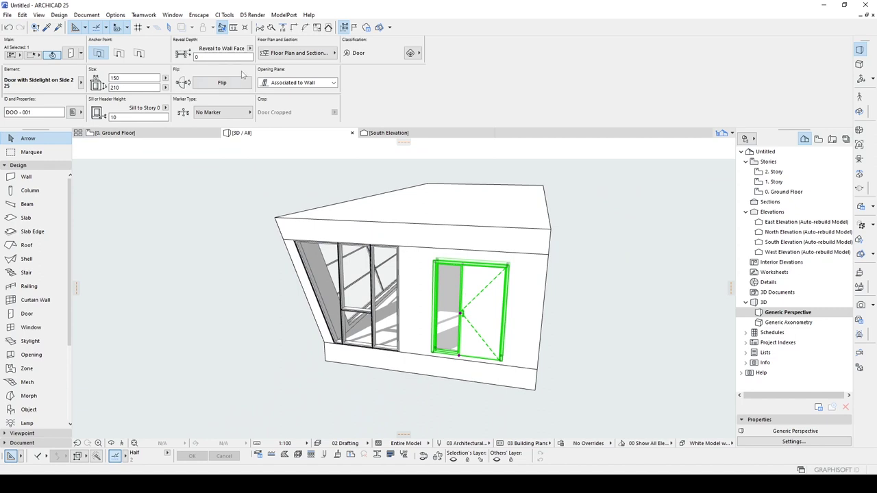
pyautogui.click(137, 117)
pyautogui.write('0')
pyautogui.press('Return')
# Stretch the door's top edge up to a height of 250 and set the door's width to 180
pyautogui.click(505, 272)
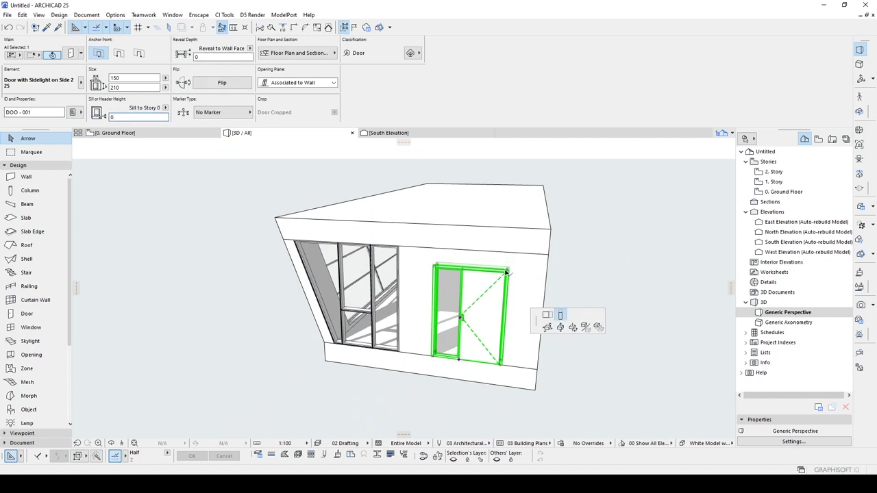
pyautogui.click(557, 312)
pyautogui.click(549, 252)
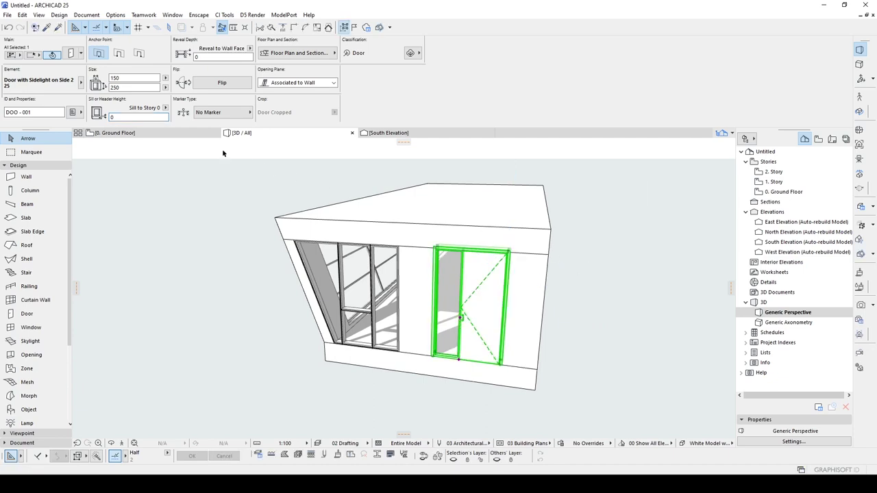
pyautogui.click(138, 80)
pyautogui.press('Return')
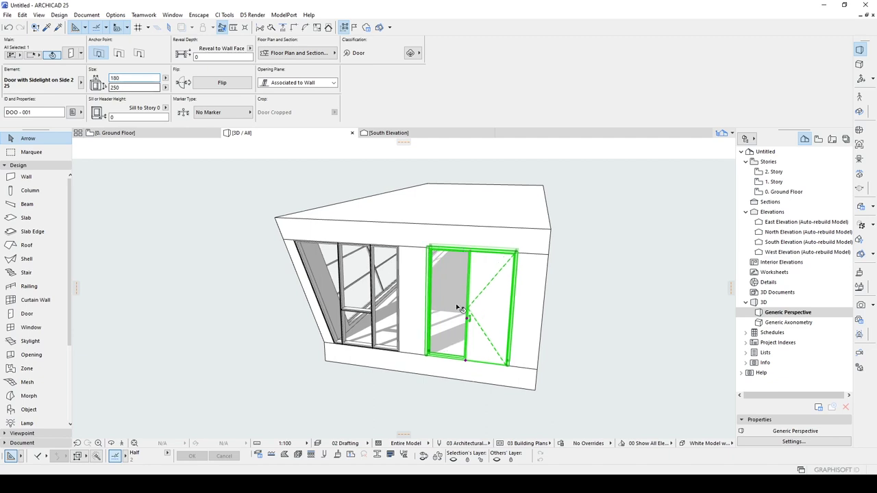
pyautogui.keyDown('shift'); pyautogui.moveTo(456, 308); pyautogui.dragTo(475, 330, button='middle'); pyautogui.keyUp('shift')
pyautogui.scroll(2, 473, 331)
pyautogui.click(466, 315)
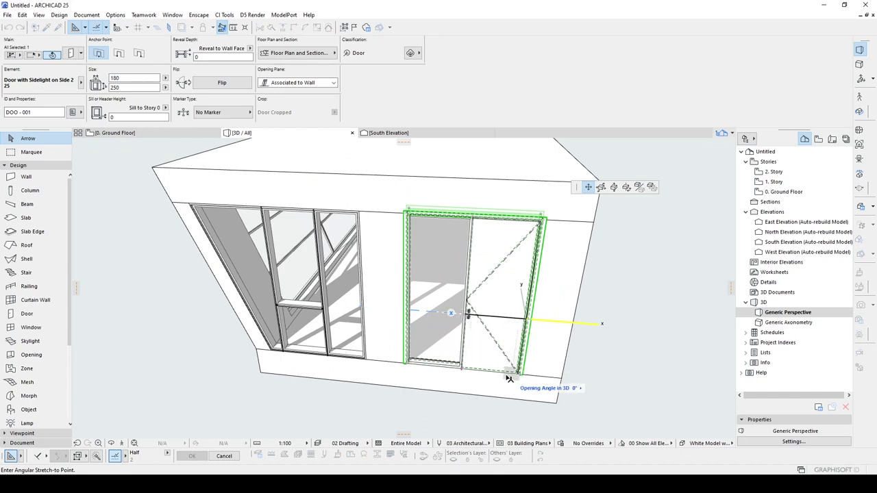
pyautogui.click(444, 322)
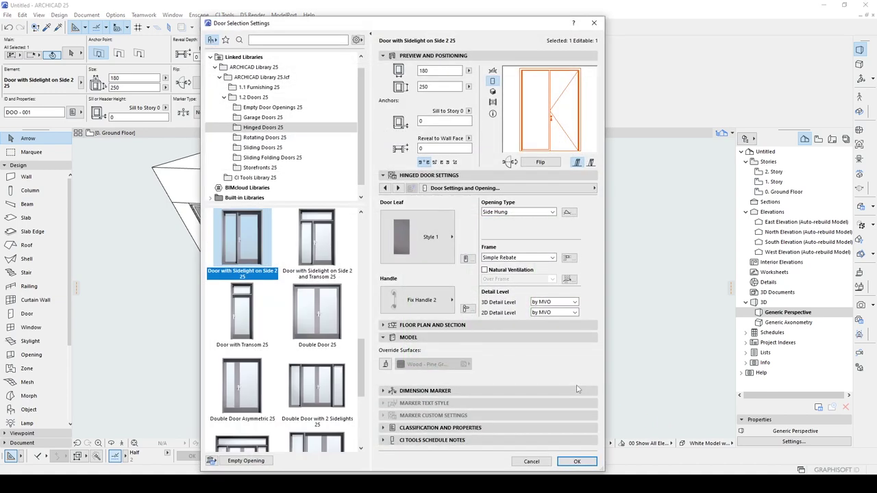
# Set the sidelight width to 80 in the door's Shape settings and apply the change
pyautogui.click(514, 189)
pyautogui.scroll(1, 641, 195)
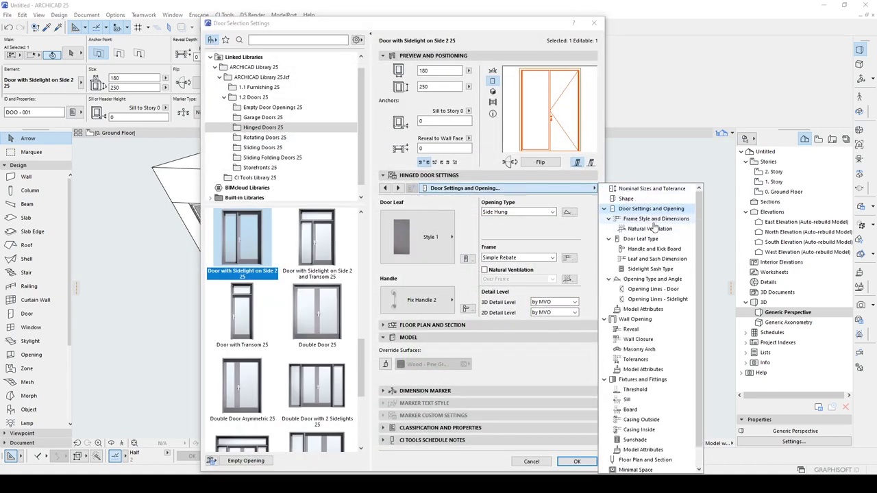
pyautogui.click(641, 189)
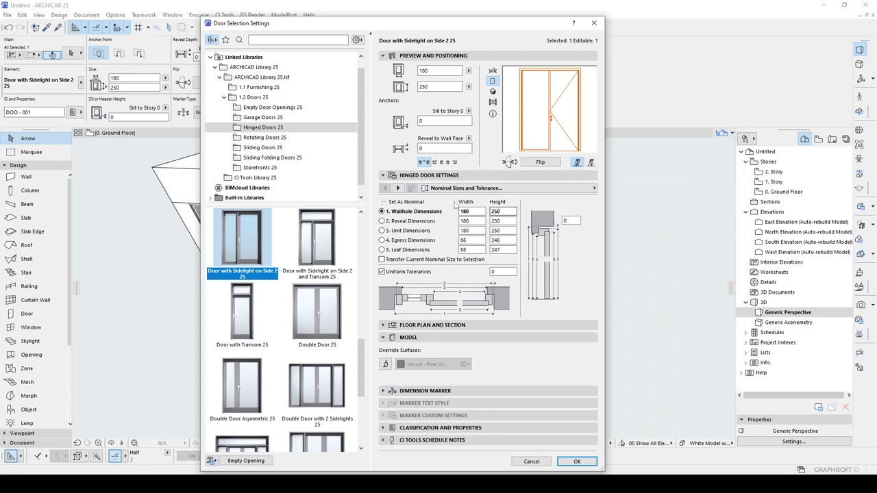
pyautogui.click(397, 189)
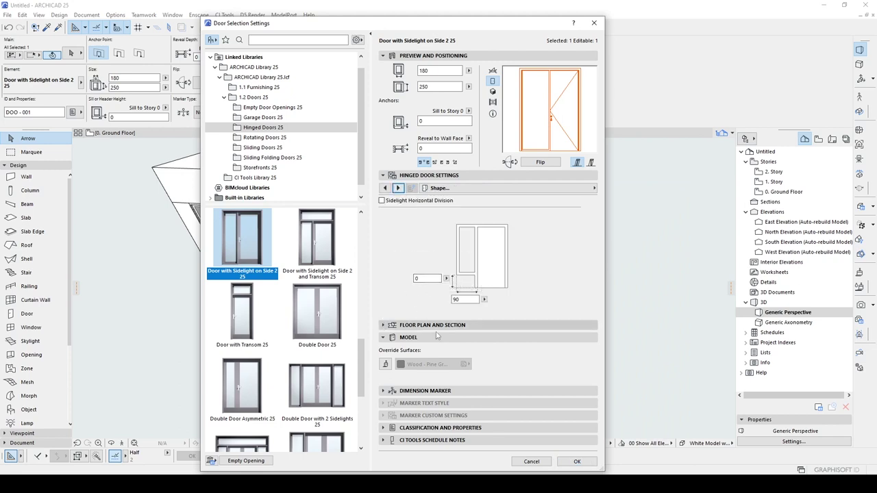
pyautogui.click(461, 300)
pyautogui.write('80')
pyautogui.press('Tab')
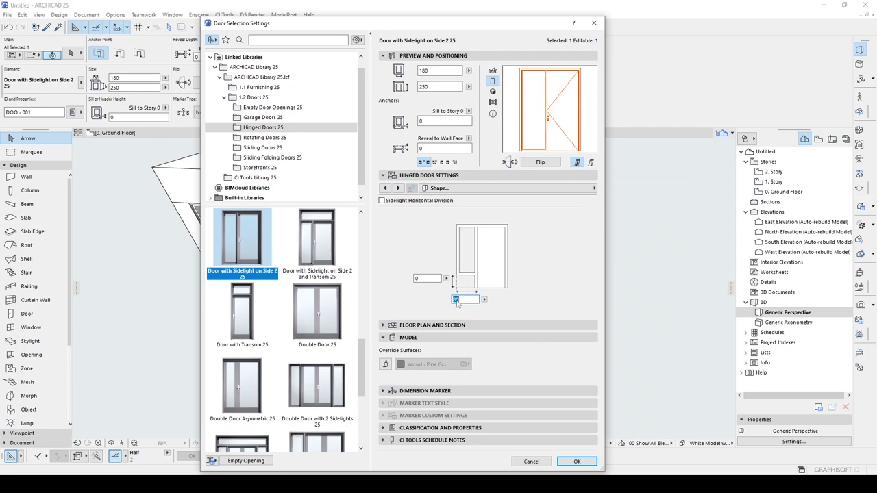
pyautogui.press('Return')
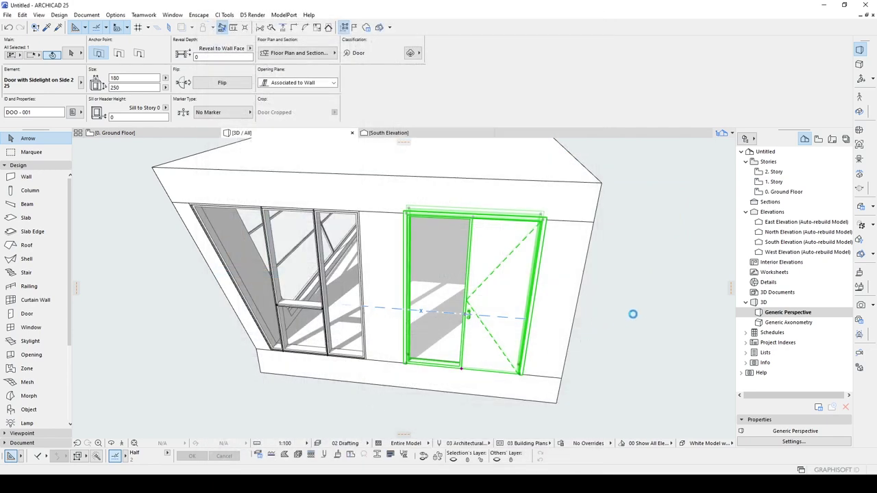
# Turn off the outside casing and inside casing of the sidelight door and apply the change
pyautogui.doubleClick(486, 269)
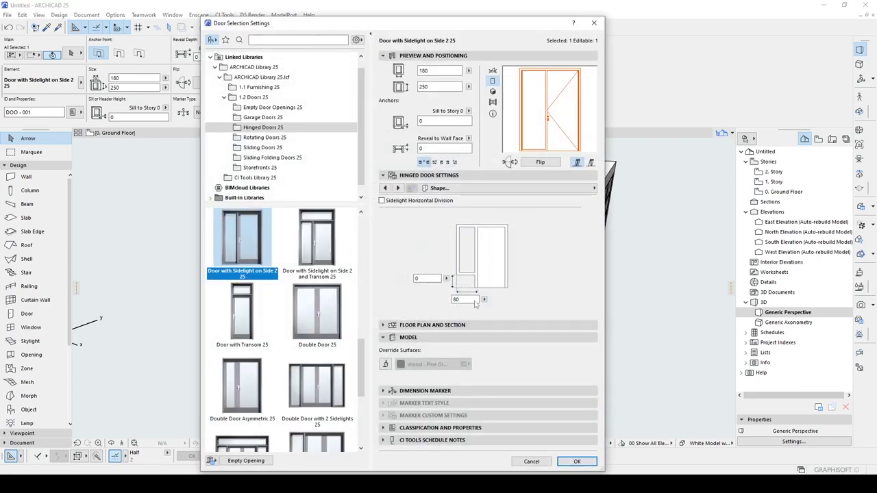
pyautogui.click(478, 190)
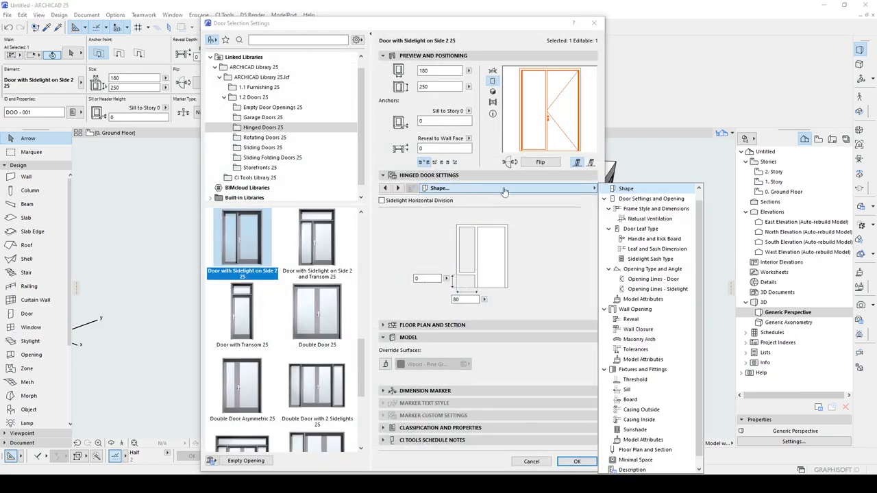
pyautogui.scroll(-1, 634, 353)
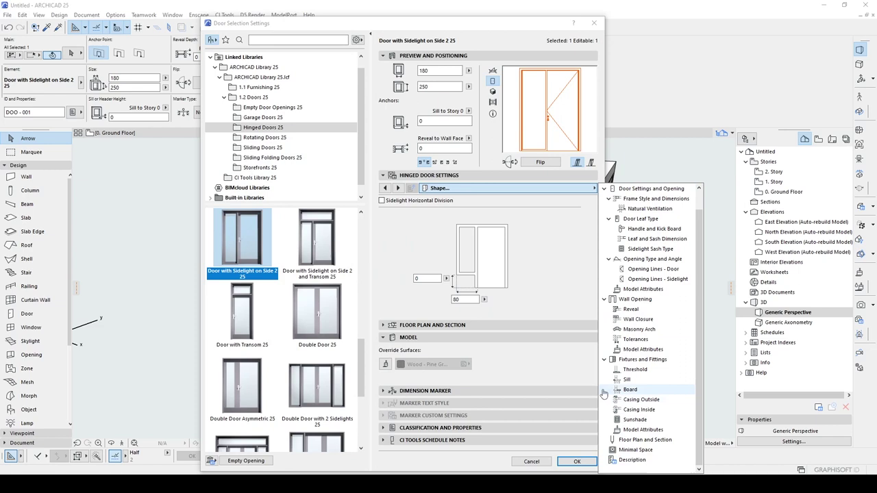
pyautogui.click(634, 403)
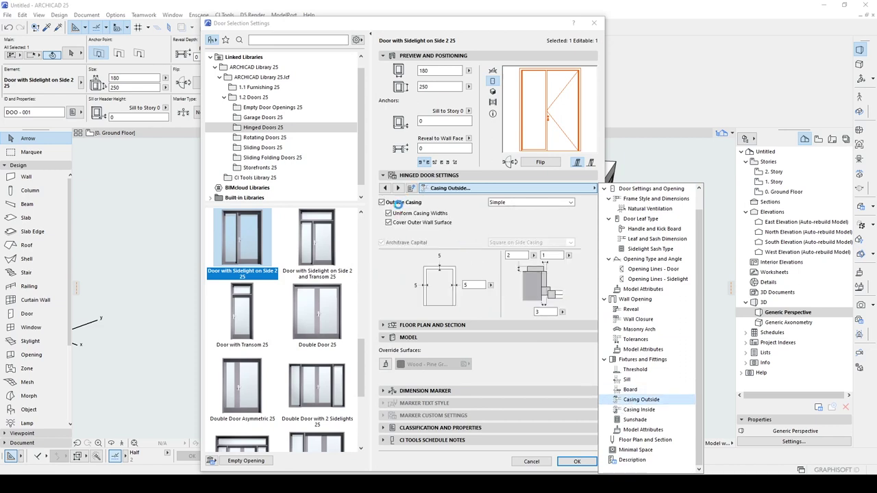
pyautogui.click(397, 188)
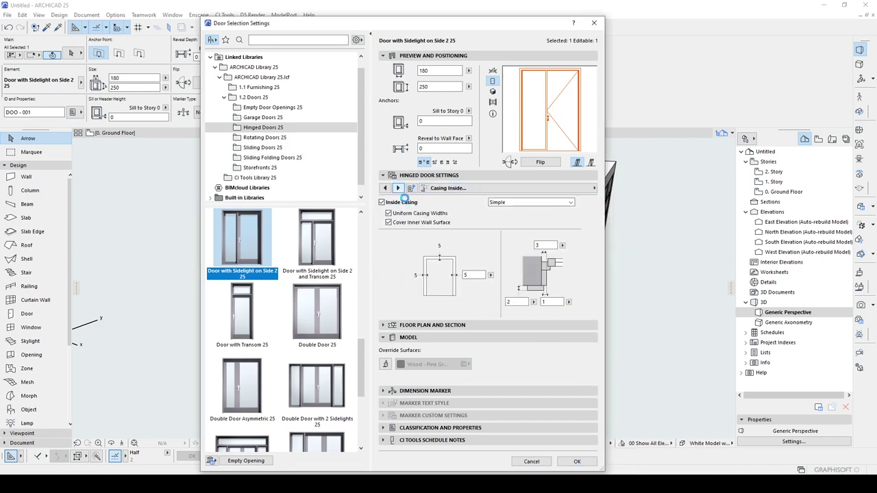
pyautogui.click(381, 202)
pyautogui.click(574, 460)
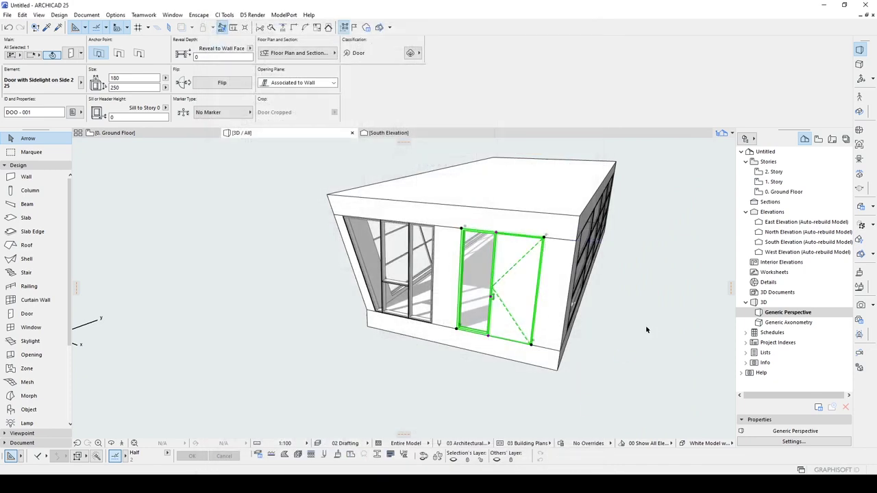
# Set the sidelight door's reveal depth to the wall face to 5 and deselect the door
pyautogui.scroll(3, 646, 330)
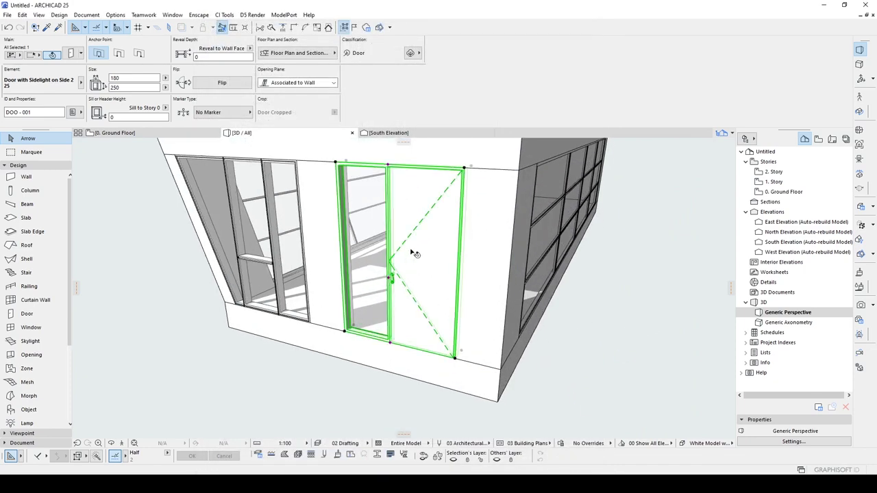
pyautogui.click(214, 58)
pyautogui.write('5')
pyautogui.press('Return')
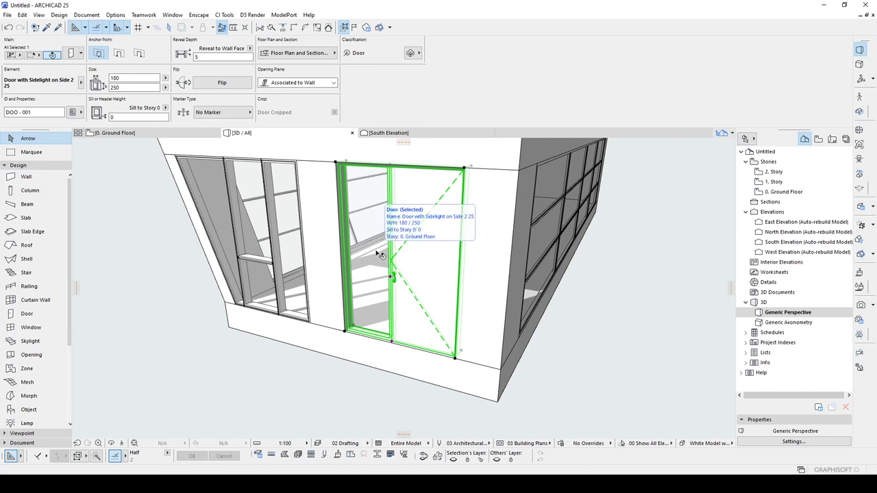
pyautogui.scroll(-6, 376, 255)
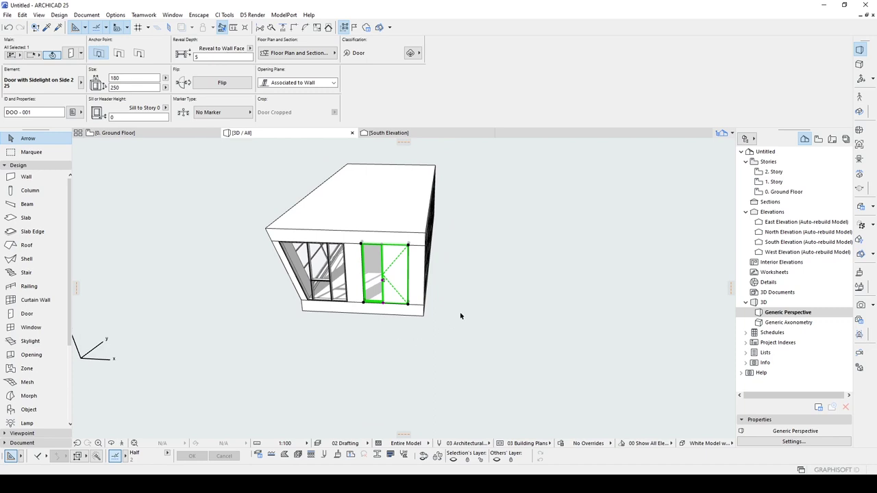
pyautogui.click(450, 313)
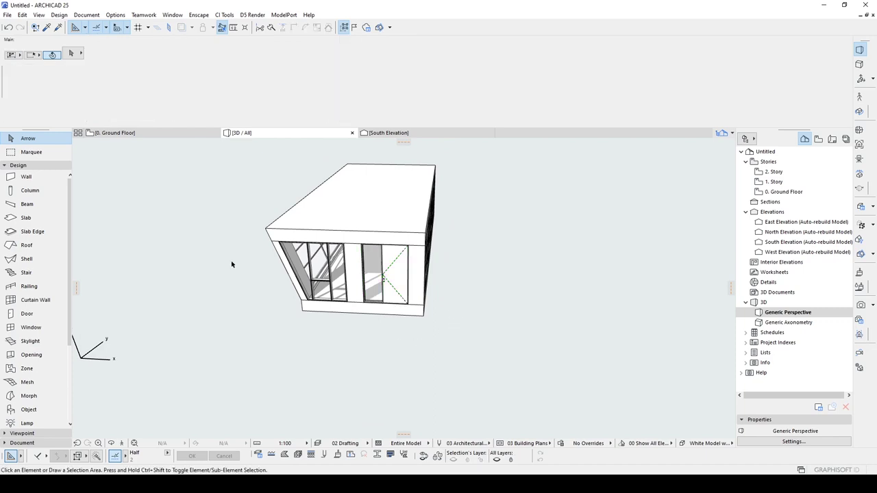
# Set up the Shell tool with a basic reinforced concrete structure and a thickness of 10
pyautogui.click(37, 261)
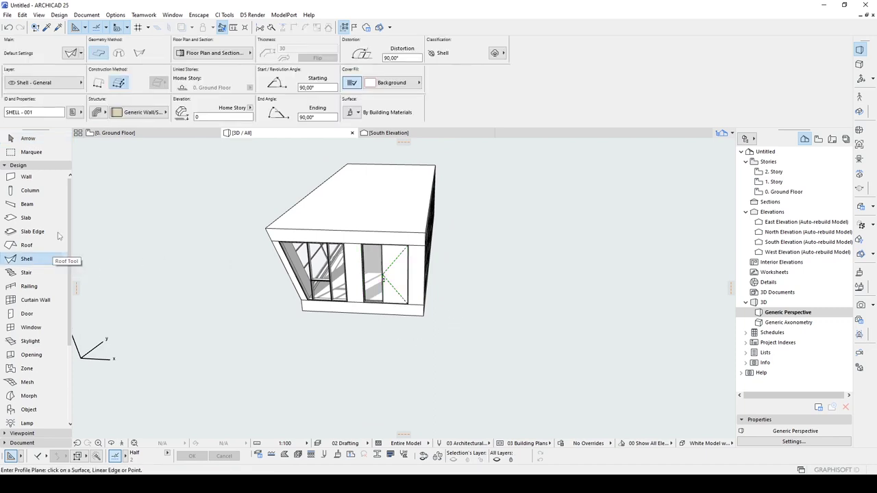
pyautogui.click(97, 112)
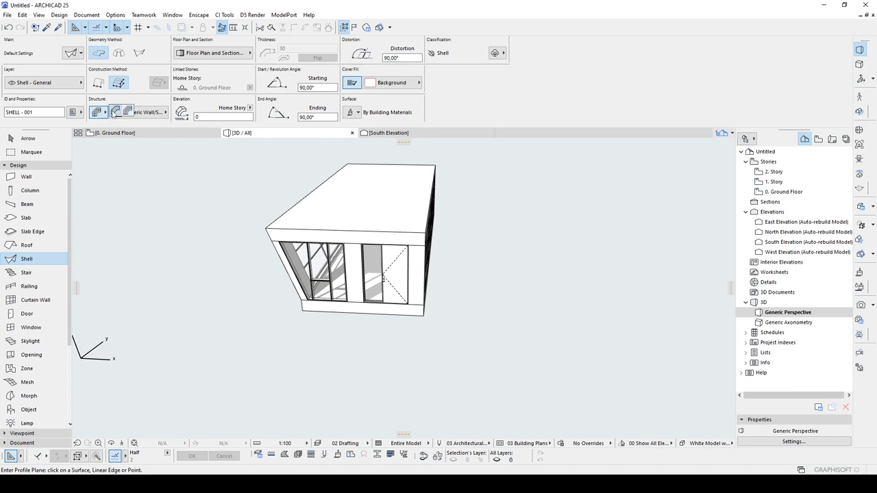
pyautogui.click(116, 112)
pyautogui.doubleClick(290, 48)
pyautogui.write('1')
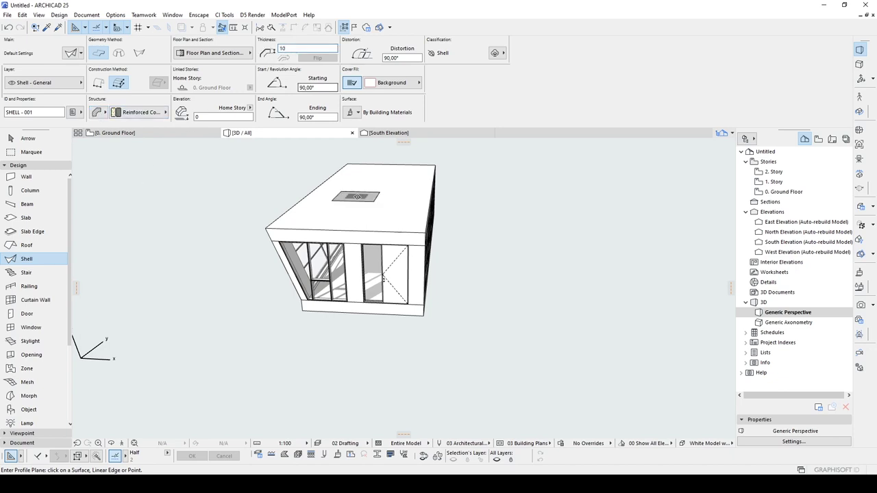
# Draw a shell profile around the outline of the end facade with the door and extrude it outwards by about 122
pyautogui.moveTo(356, 196); pyautogui.dragTo(373, 198, button='middle')
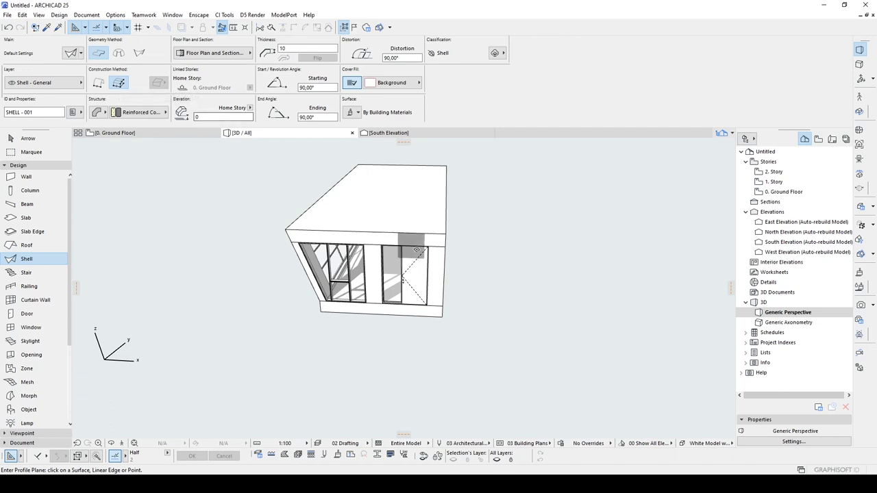
pyautogui.click(443, 261)
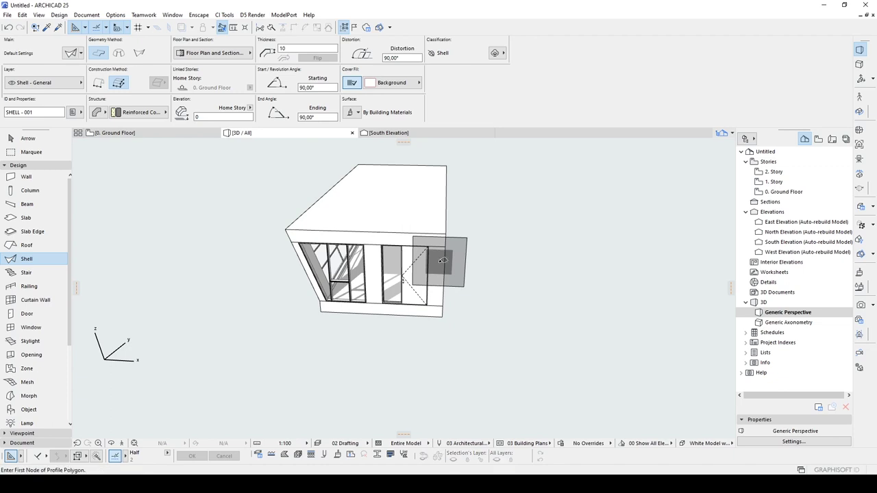
pyautogui.click(320, 300)
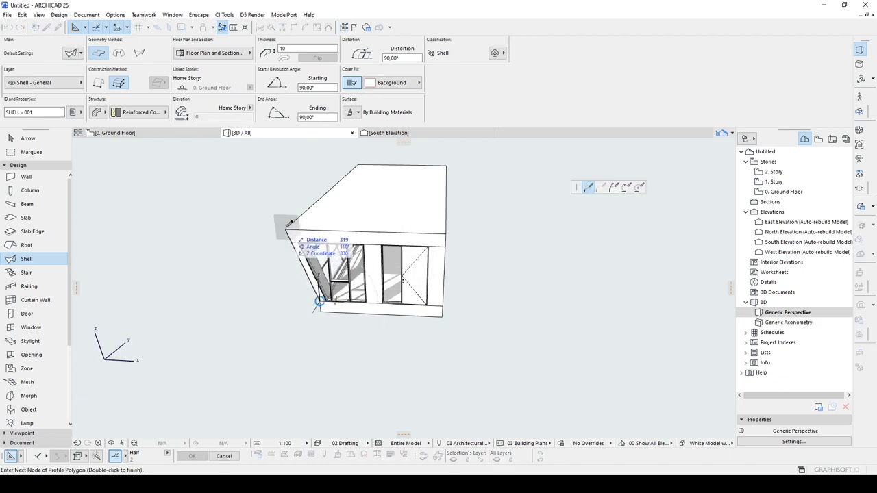
pyautogui.click(446, 233)
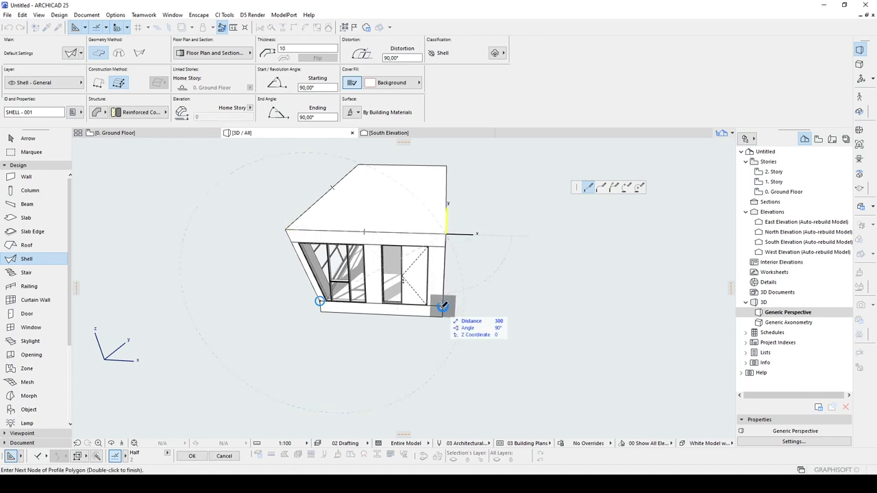
pyautogui.click(320, 301)
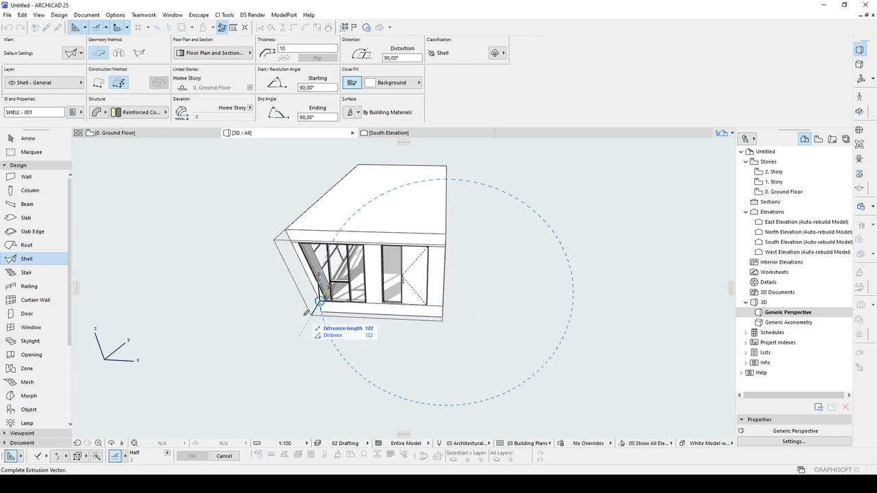
pyautogui.click(306, 312)
pyautogui.keyDown('shift'); pyautogui.moveTo(391, 327); pyautogui.dragTo(286, 317, button='middle'); pyautogui.keyUp('shift')
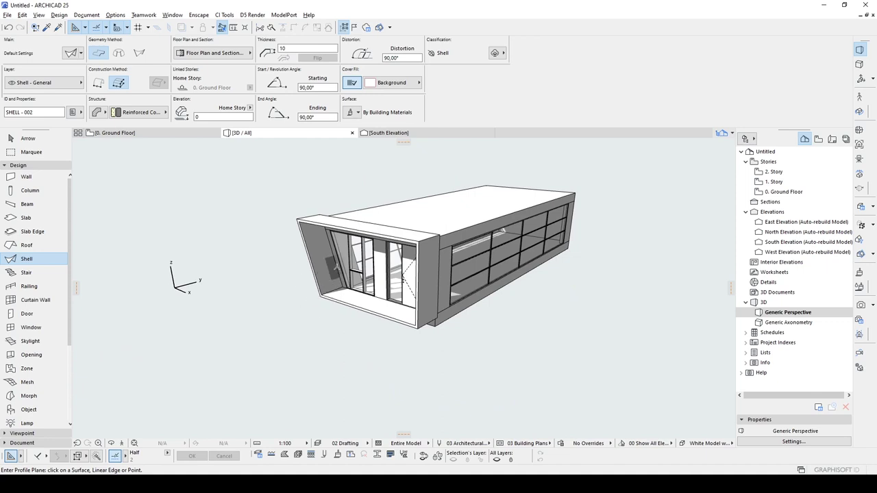
pyautogui.press('Escape')
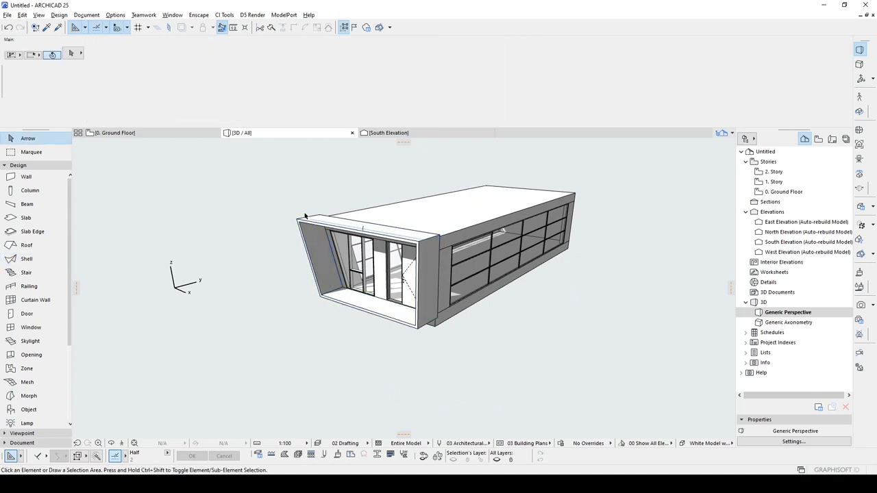
# Select the entrance shell and stretch its extrusion length so its inner end reaches further back over the building
pyautogui.click(425, 237)
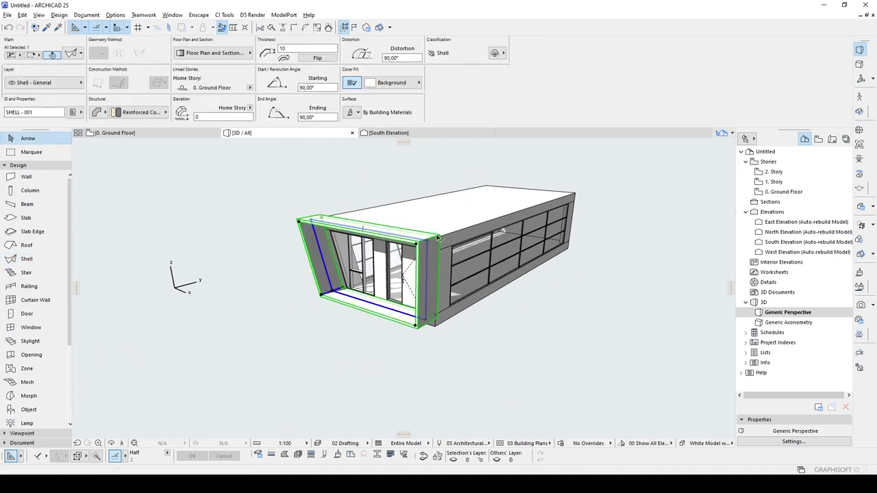
pyautogui.keyDown('shift'); pyautogui.moveTo(437, 238); pyautogui.dragTo(435, 272, button='middle'); pyautogui.keyUp('shift')
pyautogui.scroll(1, 434, 271)
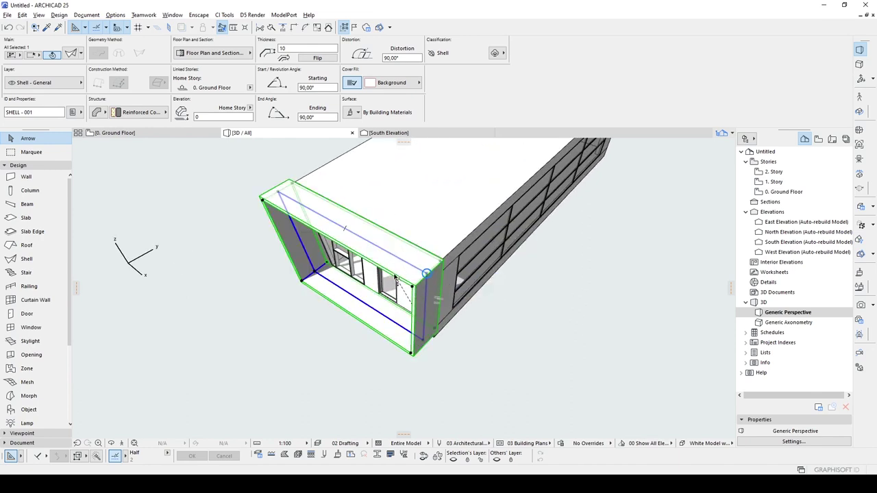
pyautogui.click(441, 263)
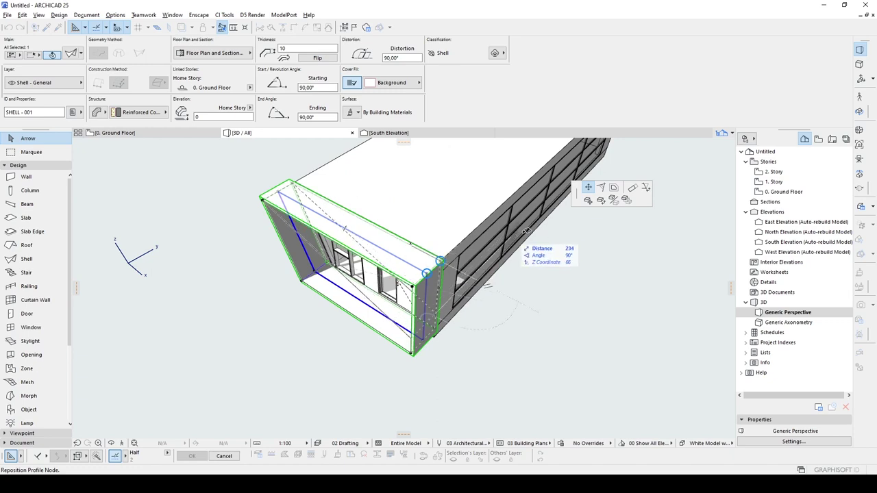
pyautogui.click(632, 188)
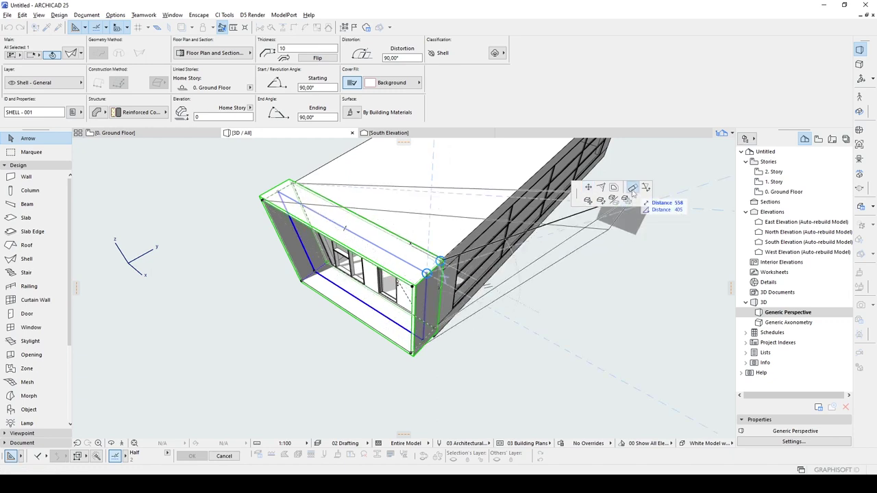
pyautogui.keyDown('shift'); pyautogui.moveTo(475, 261); pyautogui.dragTo(346, 248, button='middle'); pyautogui.keyUp('shift')
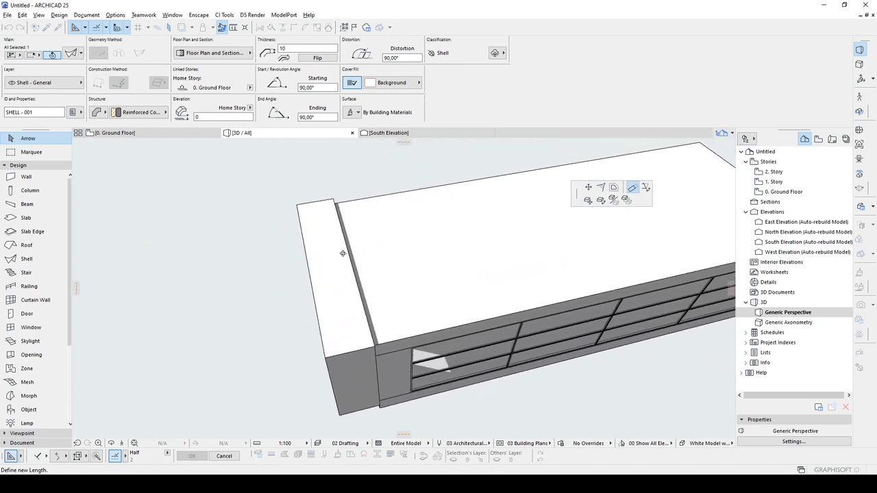
pyautogui.click(367, 192)
pyautogui.scroll(-1, 370, 194)
pyautogui.click(377, 205)
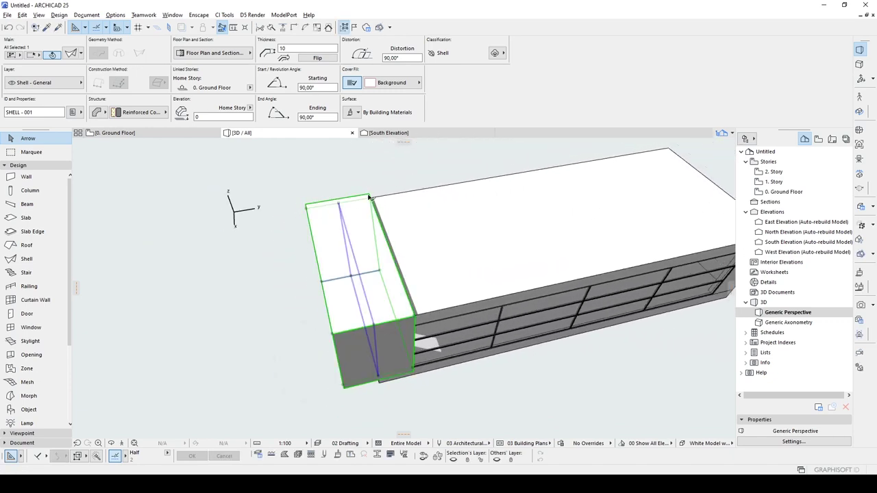
pyautogui.click(370, 197)
pyautogui.click(381, 190)
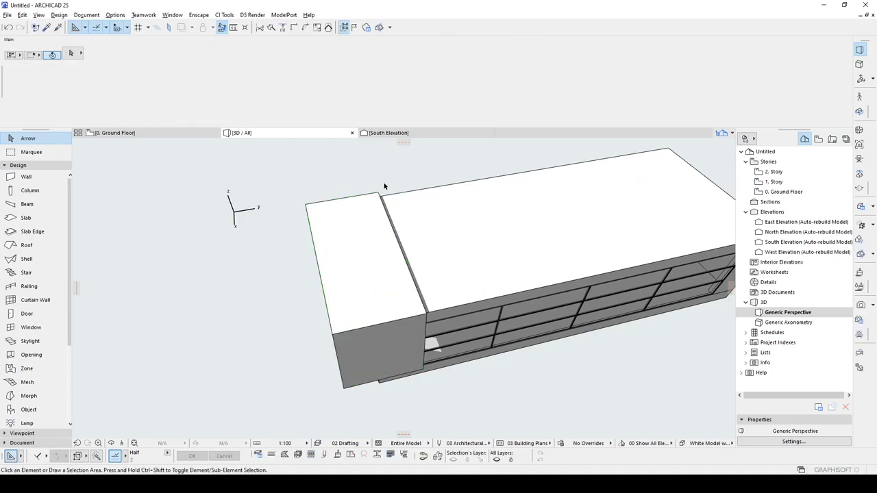
# Move the shell profile's lower corner node on the door side outwards by 100 to slant that side
pyautogui.keyDown('shift'); pyautogui.moveTo(384, 186); pyautogui.dragTo(348, 293, button='middle'); pyautogui.keyUp('shift')
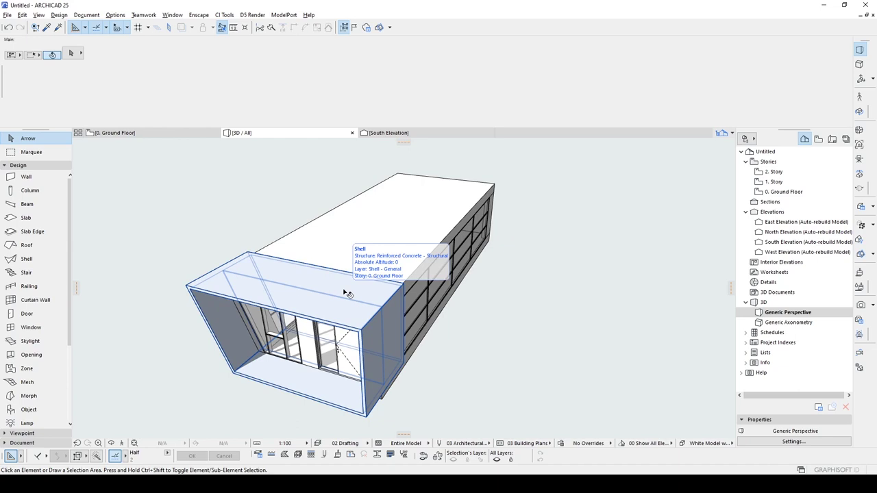
pyautogui.click(348, 294)
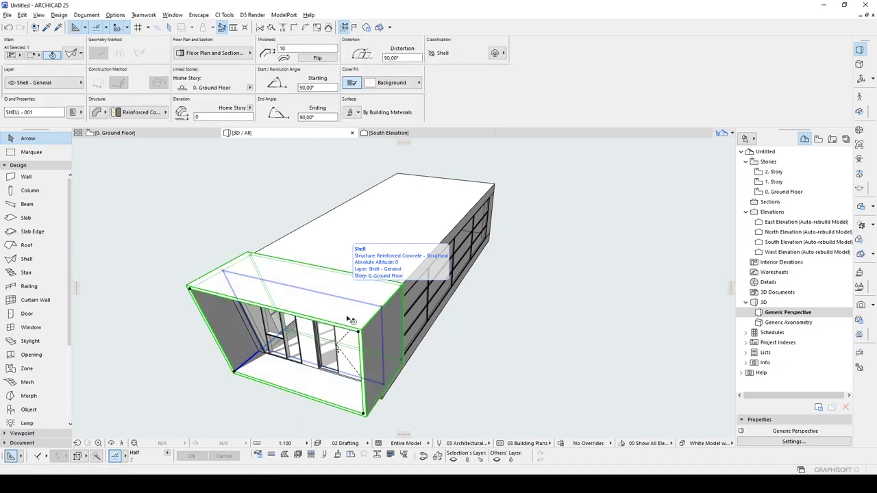
pyautogui.keyDown('shift'); pyautogui.moveTo(396, 391); pyautogui.dragTo(406, 371, button='middle'); pyautogui.keyUp('shift')
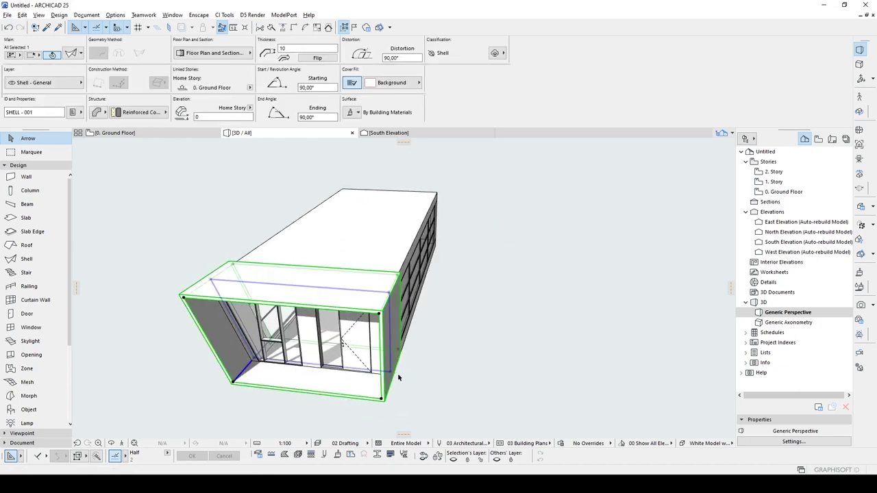
pyautogui.scroll(2, 397, 376)
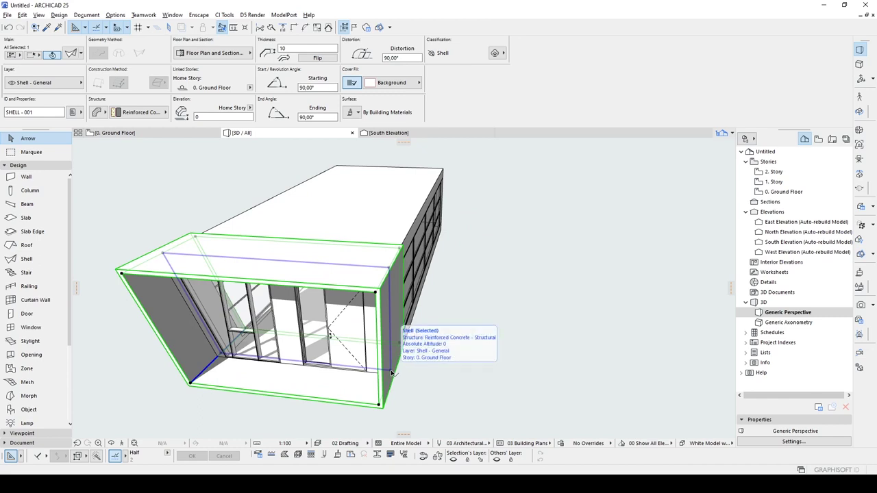
pyautogui.click(392, 373)
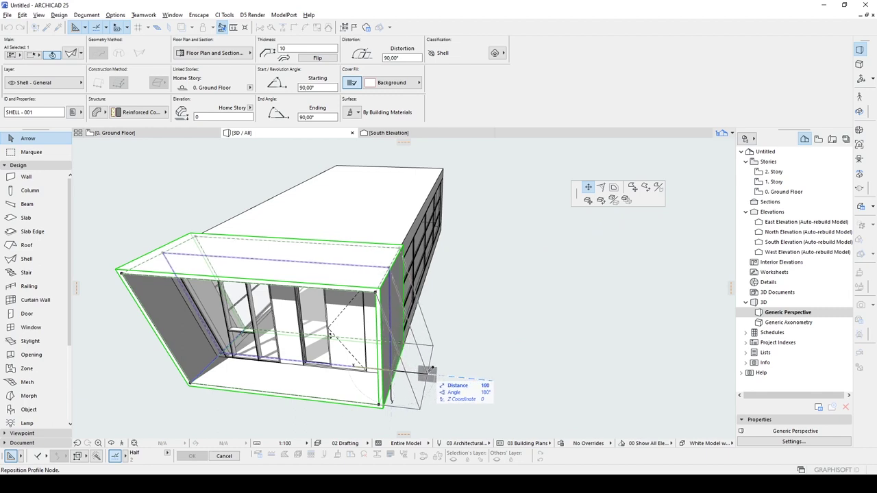
pyautogui.click(428, 371)
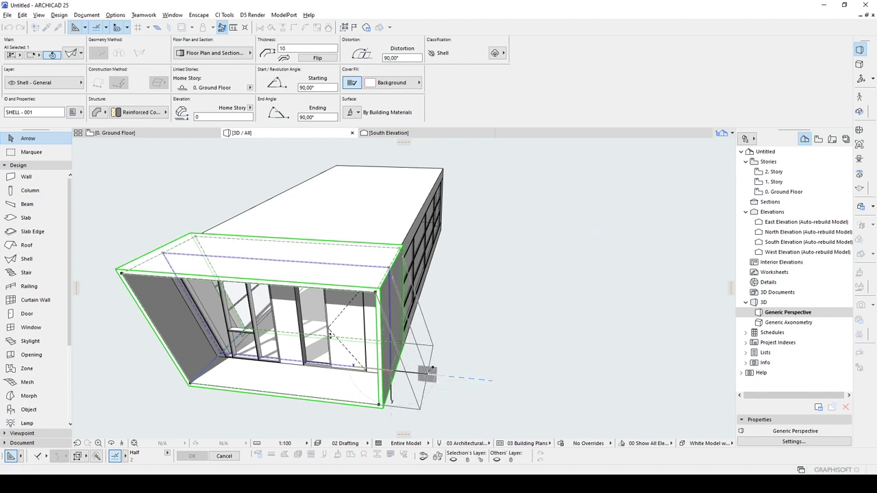
pyautogui.click(509, 352)
pyautogui.keyDown('shift'); pyautogui.moveTo(449, 350); pyautogui.dragTo(406, 330, button='middle'); pyautogui.keyUp('shift')
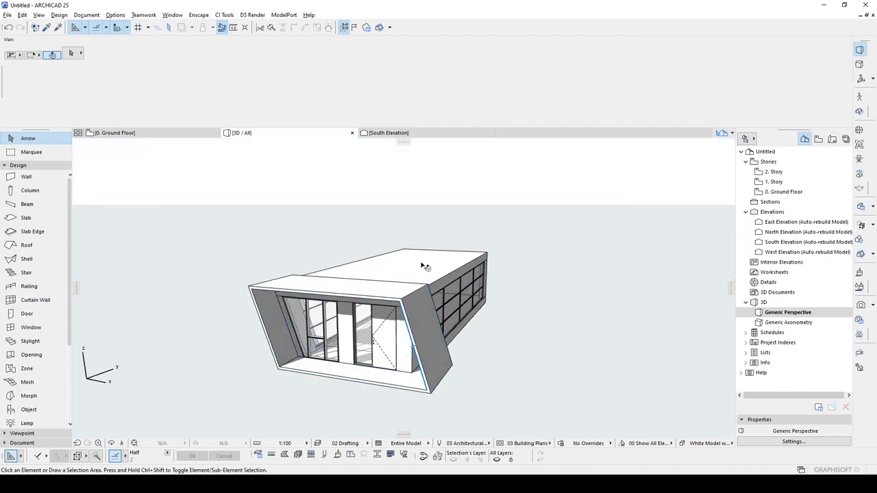
pyautogui.keyDown('shift'); pyautogui.moveTo(423, 264); pyautogui.dragTo(283, 325, button='middle'); pyautogui.keyUp('shift')
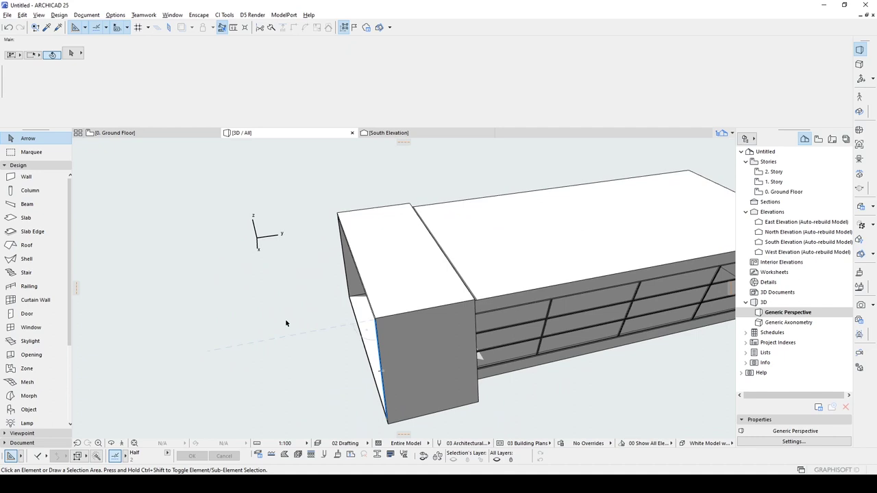
# Place three copies of the entrance shell along the building's length on the Ground Floor plan, spaced towards the far end
pyautogui.click(337, 216)
pyautogui.keyDown('shift'); pyautogui.moveTo(338, 216); pyautogui.dragTo(344, 290, button='middle'); pyautogui.keyUp('shift')
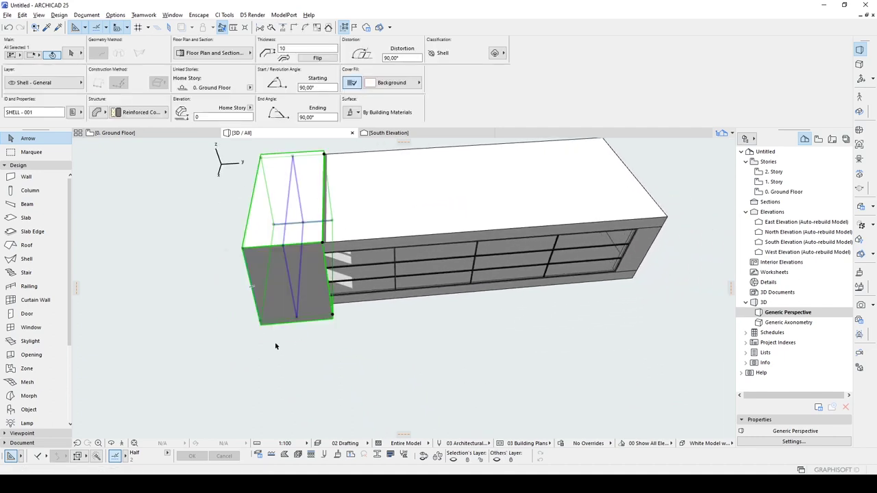
pyautogui.press('F2')
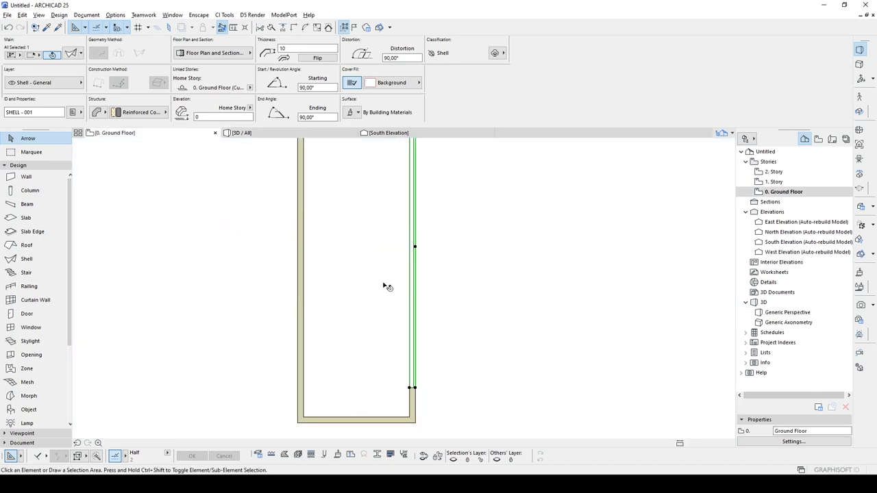
pyautogui.scroll(-4, 385, 286)
pyautogui.click(409, 330)
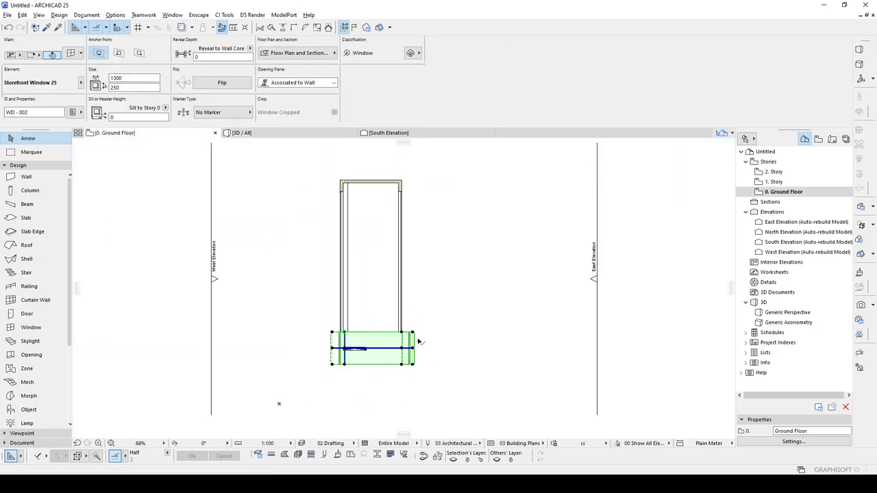
pyautogui.scroll(3, 411, 330)
pyautogui.hotkey('ctrl', 'd')
pyautogui.click(408, 351)
pyautogui.hotkey('ctrl', 'alt')
pyautogui.moveTo(427, 313); pyautogui.dragTo(418, 368, button='middle')
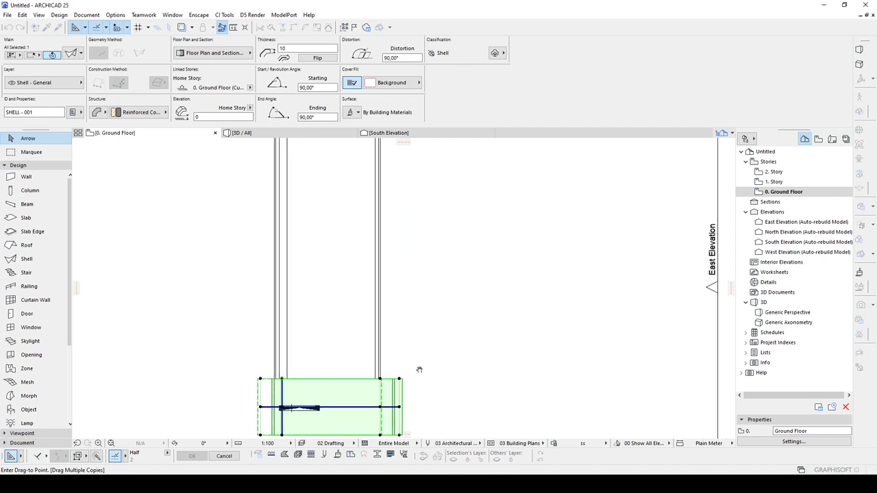
pyautogui.scroll(-1, 410, 337)
pyautogui.scroll(-2, 413, 339)
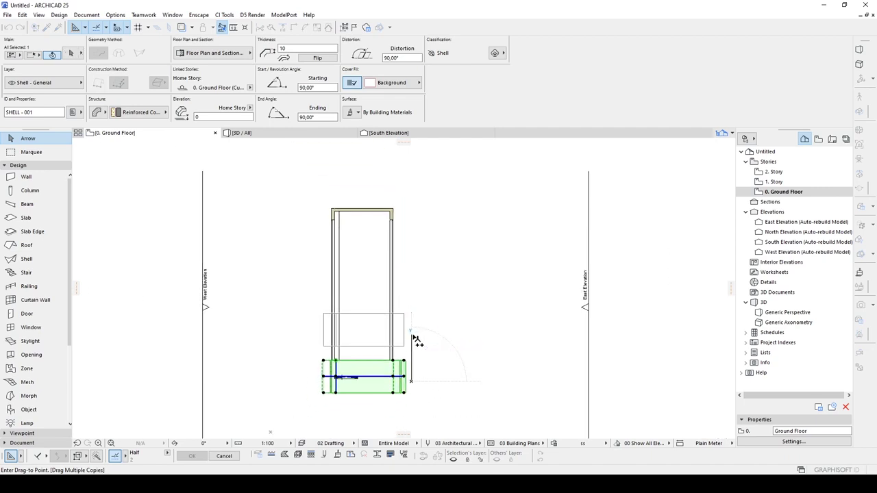
pyautogui.click(415, 294)
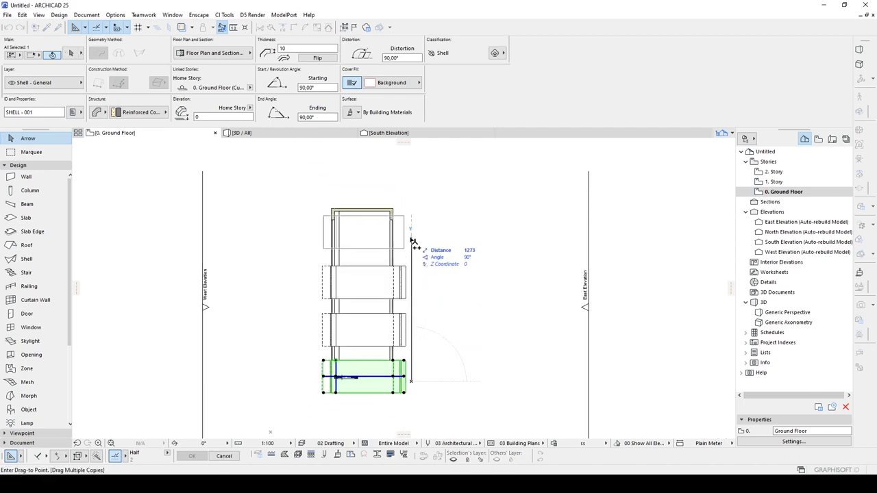
pyautogui.click(411, 242)
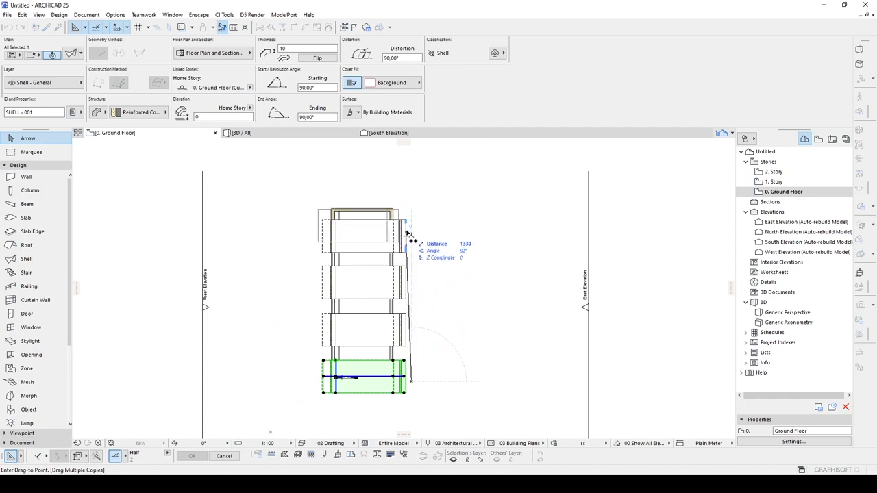
pyautogui.press('Escape')
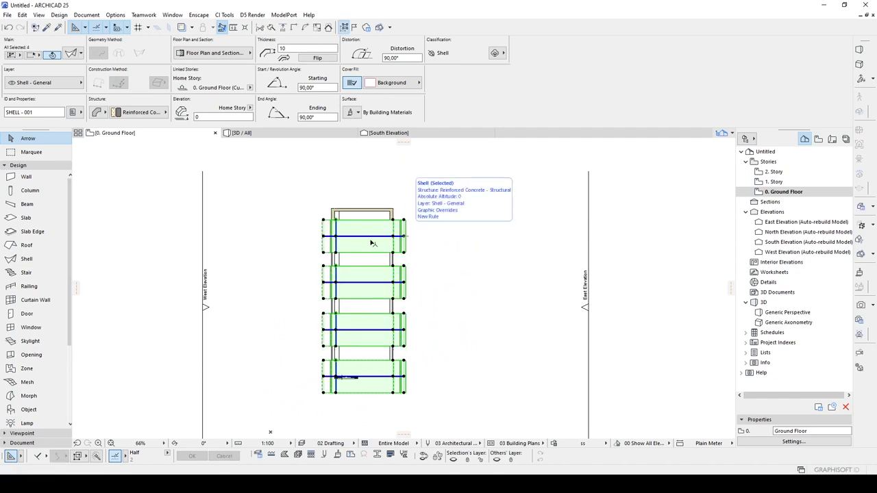
pyautogui.press('Escape')
# Create a four-sided hole in the entrance shell that trims its inner edge diagonally, cutting deeper on the east side
pyautogui.scroll(3, 419, 344)
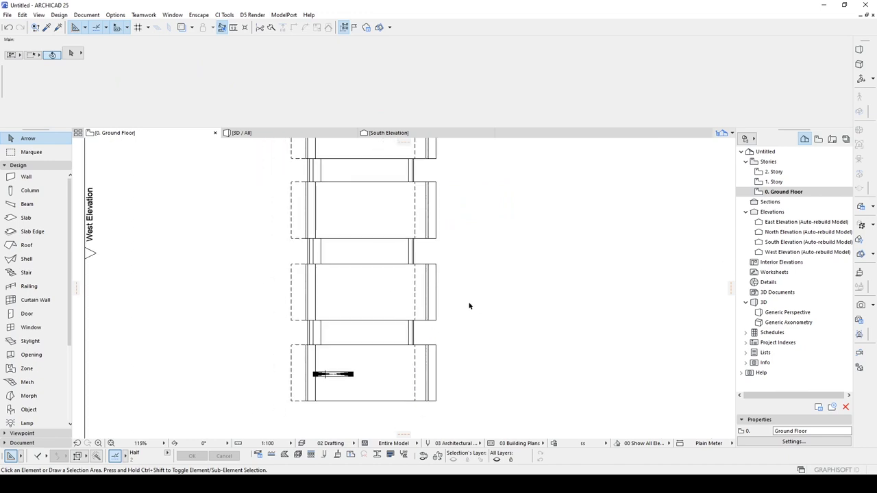
pyautogui.click(429, 351)
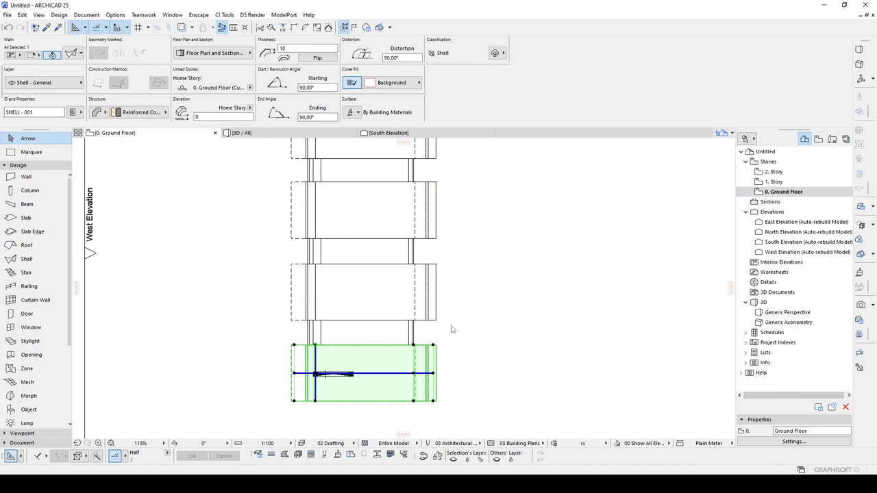
pyautogui.rightClick(451, 330)
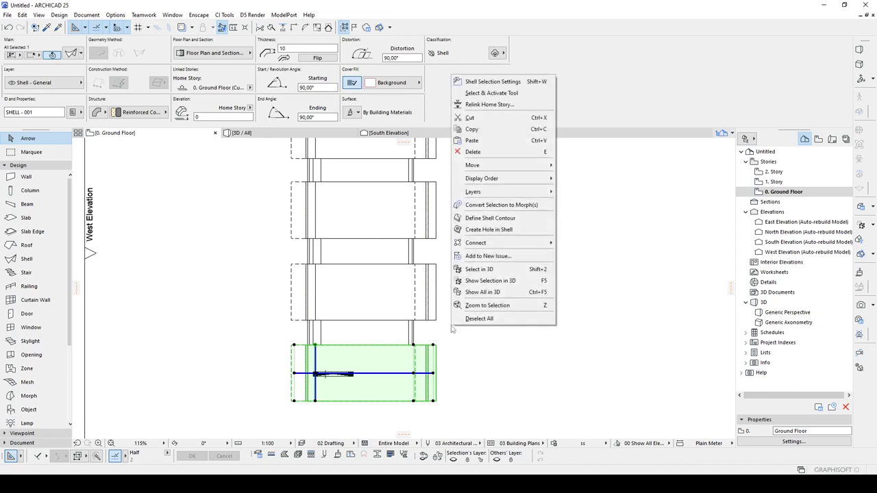
pyautogui.click(475, 232)
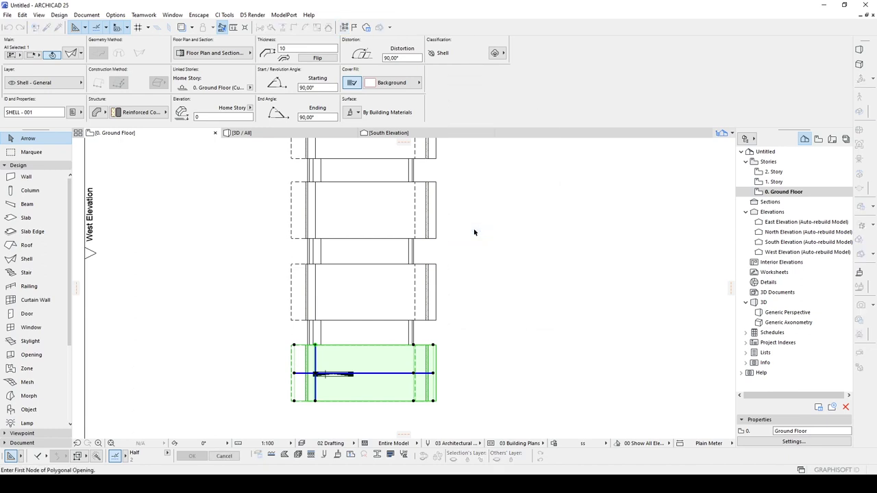
pyautogui.click(268, 345)
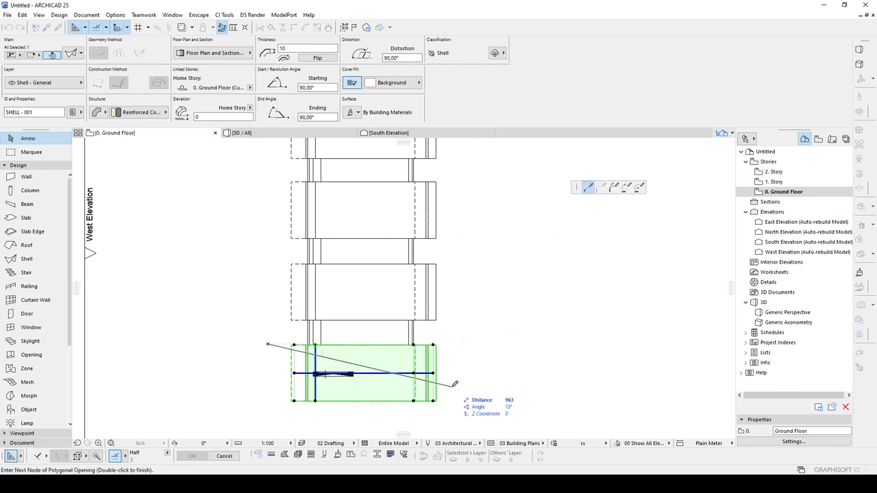
pyautogui.click(451, 327)
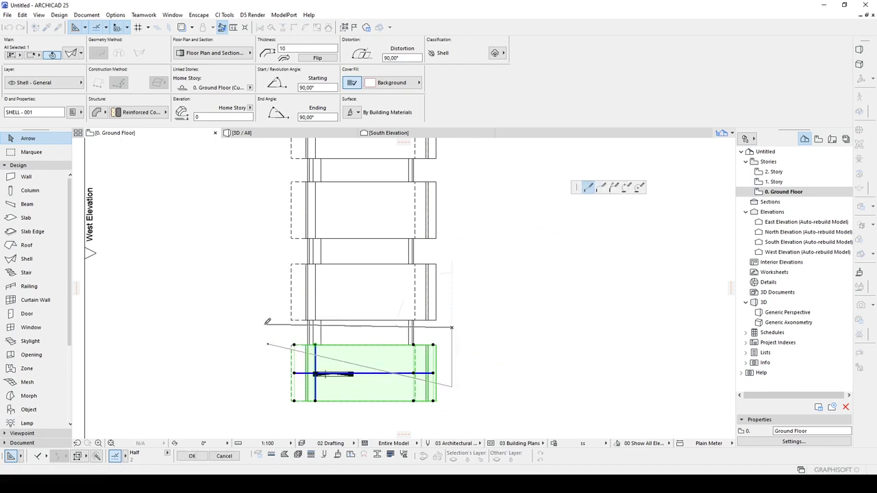
pyautogui.click(269, 339)
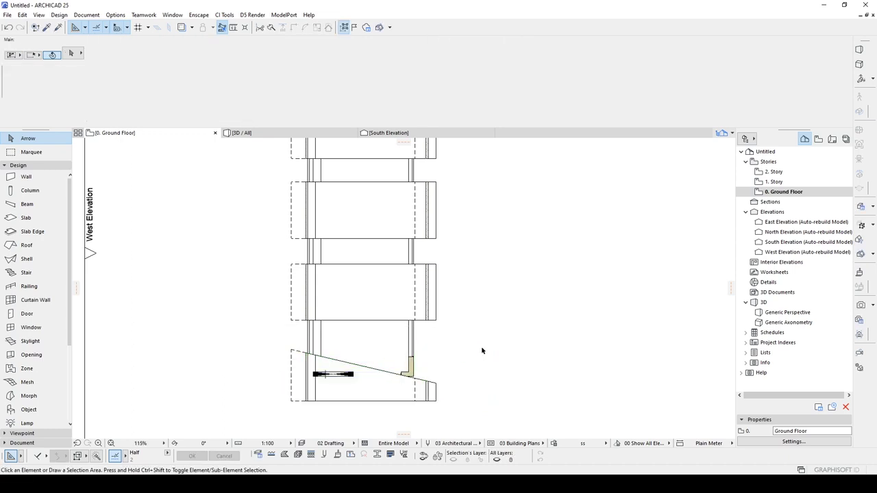
# Move the entrance shell hole's southeast corner node slightly north twice to make the diagonal cut shallower
pyautogui.scroll(3, 407, 366)
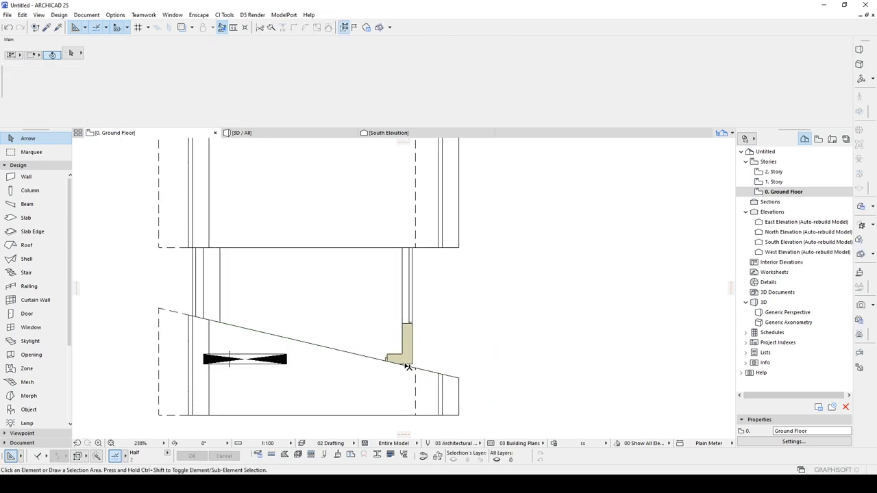
pyautogui.click(451, 379)
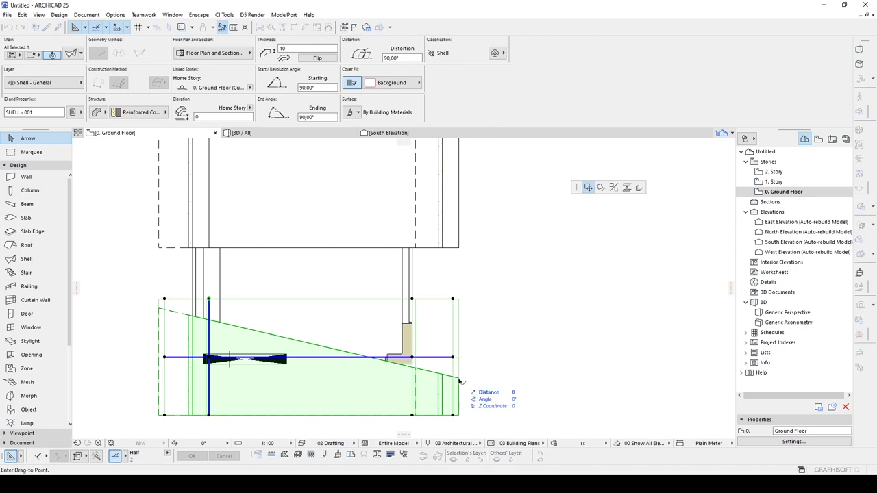
pyautogui.press('Escape')
pyautogui.click(423, 372)
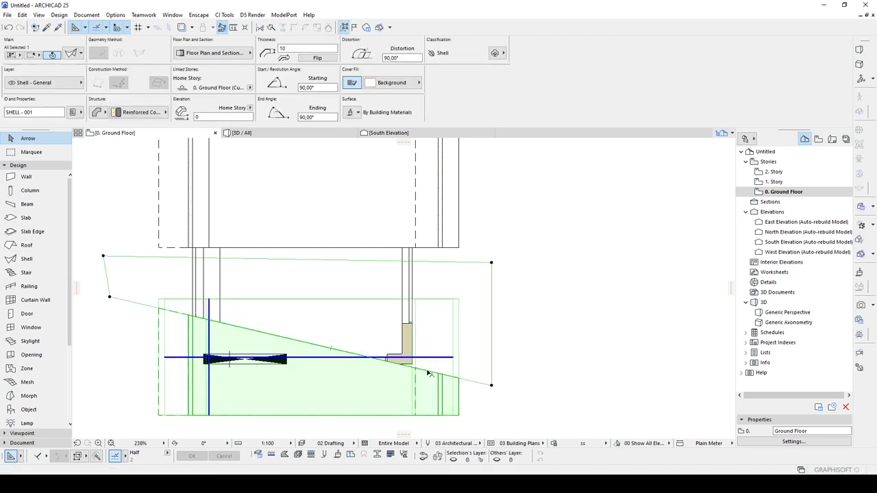
pyautogui.click(491, 386)
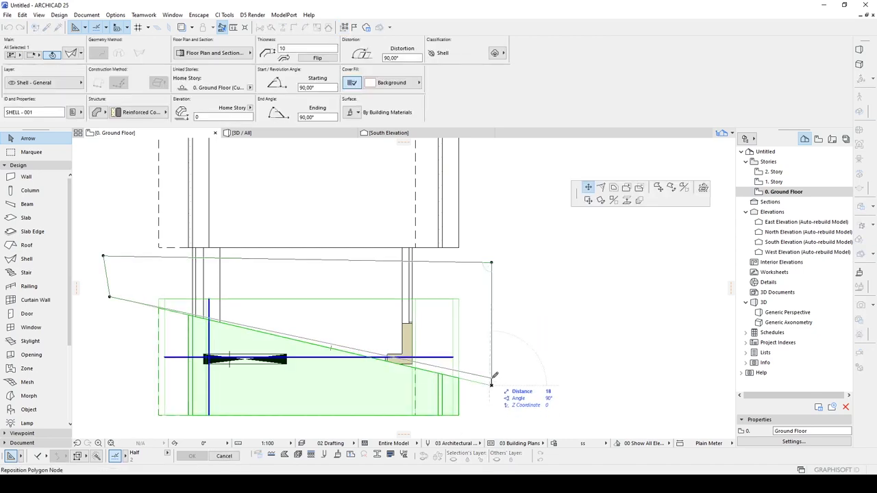
pyautogui.click(493, 371)
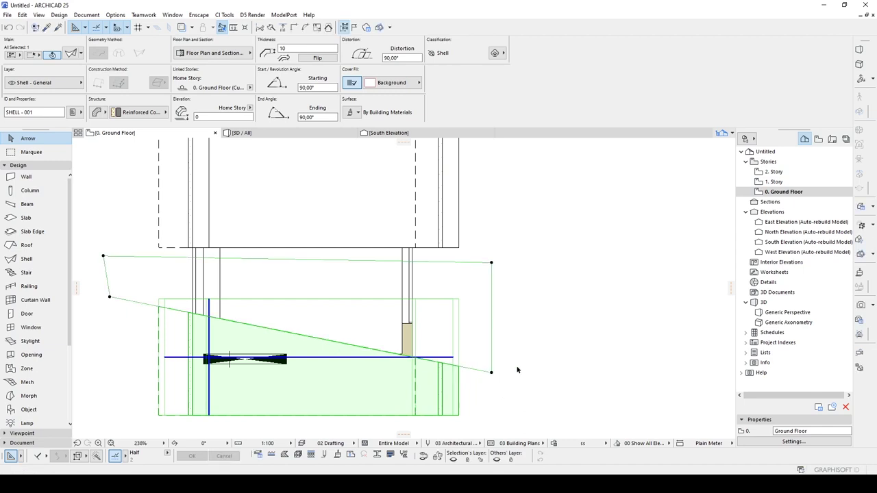
pyautogui.click(515, 370)
pyautogui.click(436, 364)
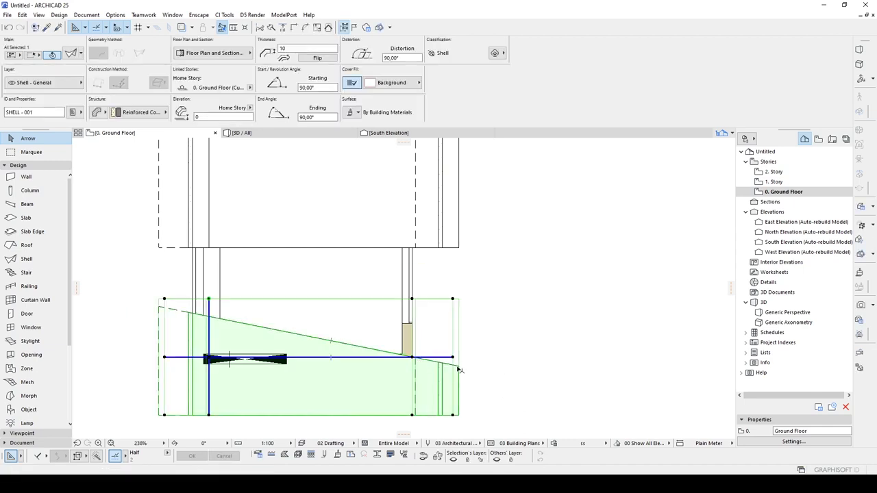
pyautogui.click(492, 373)
pyautogui.click(492, 365)
pyautogui.scroll(-2, 492, 365)
pyautogui.click(540, 327)
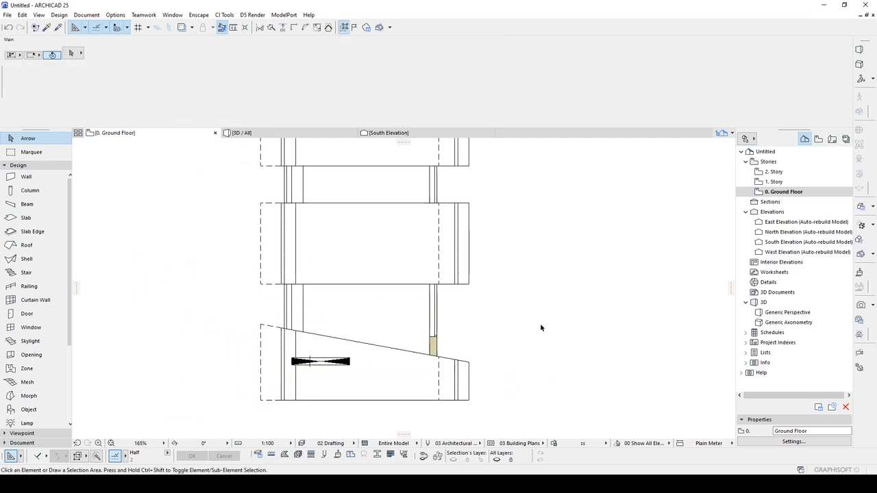
# Create a hole across the south edge of the second shell, slanting the edge so the west side is cut deeper
pyautogui.click(288, 228)
pyautogui.rightClick(498, 271)
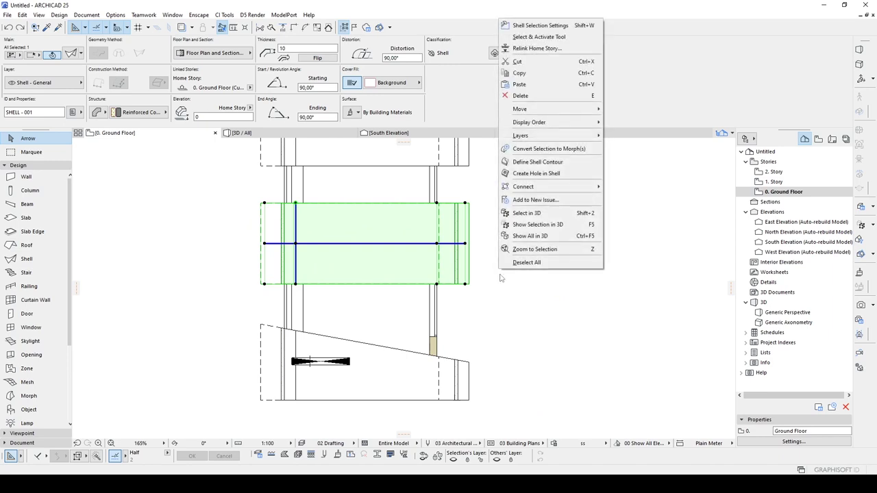
pyautogui.click(541, 176)
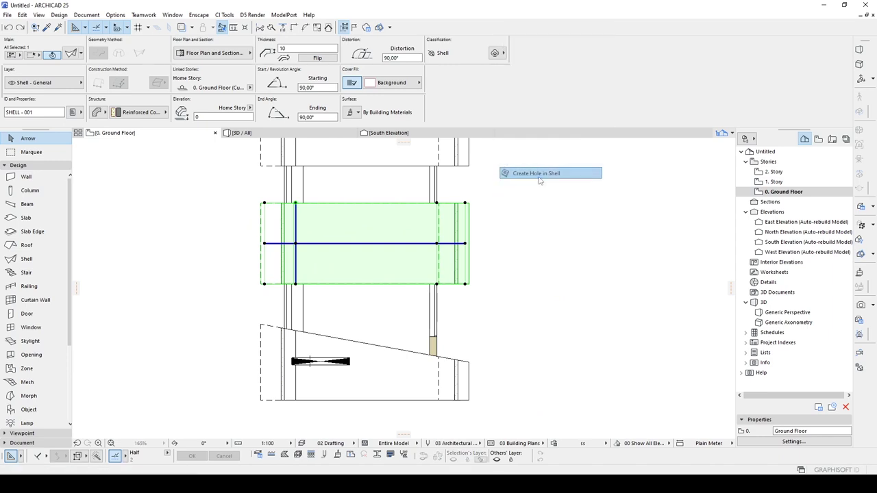
pyautogui.click(244, 257)
pyautogui.click(484, 281)
pyautogui.click(484, 305)
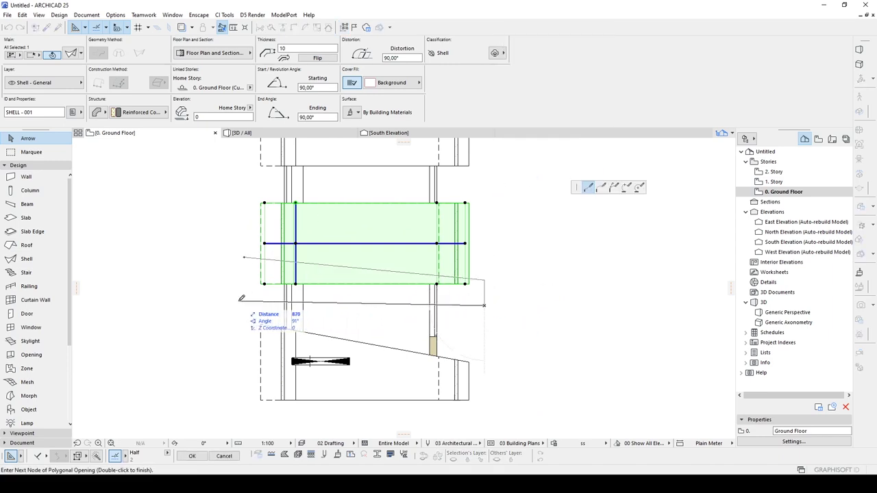
pyautogui.click(241, 299)
pyautogui.click(244, 257)
# Create a second hole across the same shell's north edge so the shell tapers towards the west
pyautogui.rightClick(498, 236)
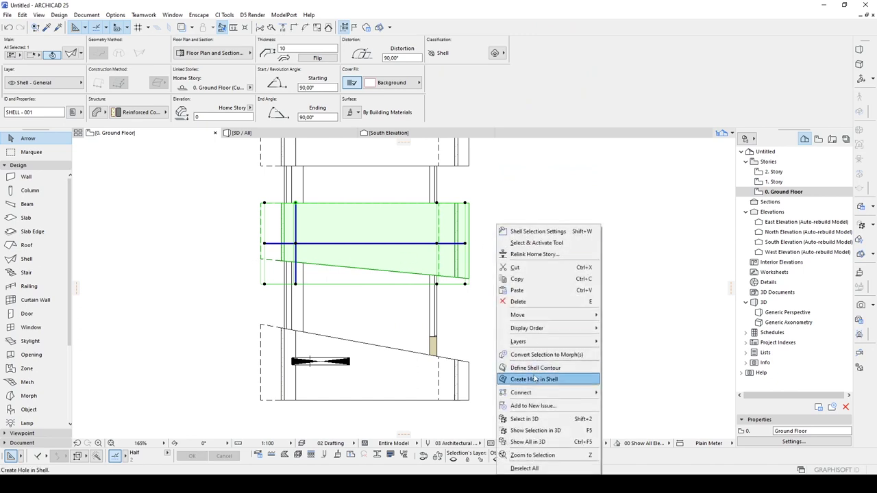
pyautogui.click(534, 379)
pyautogui.click(248, 232)
pyautogui.click(488, 210)
pyautogui.click(482, 188)
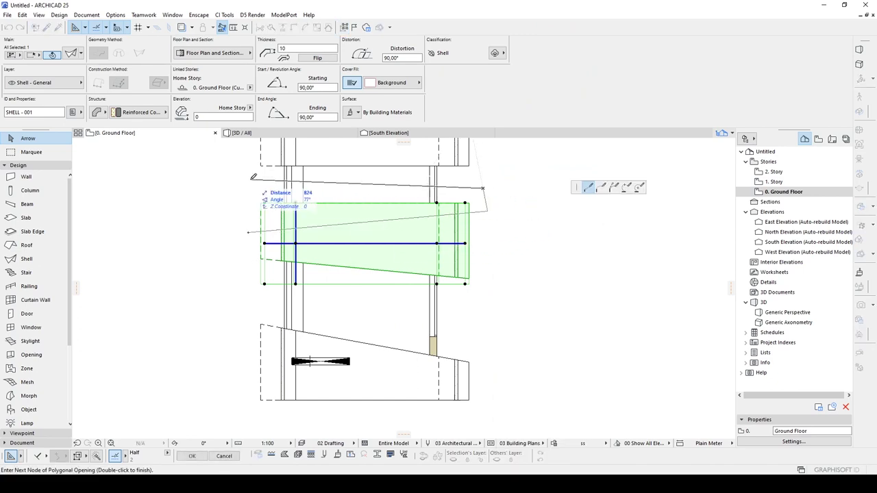
pyautogui.click(248, 232)
# Move the tapered second shell south, closer to the entrance shell
pyautogui.click(525, 280)
pyautogui.click(464, 240)
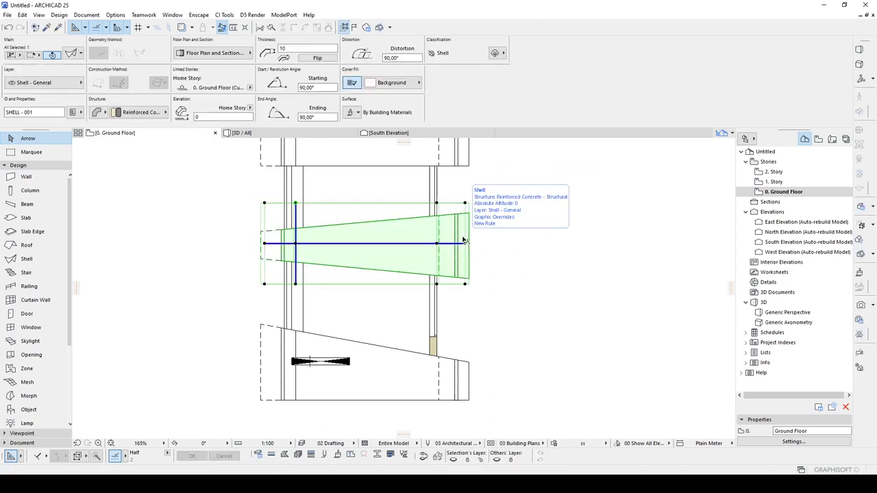
pyautogui.moveTo(457, 245); pyautogui.dragTo(459, 276)
pyautogui.click(497, 247)
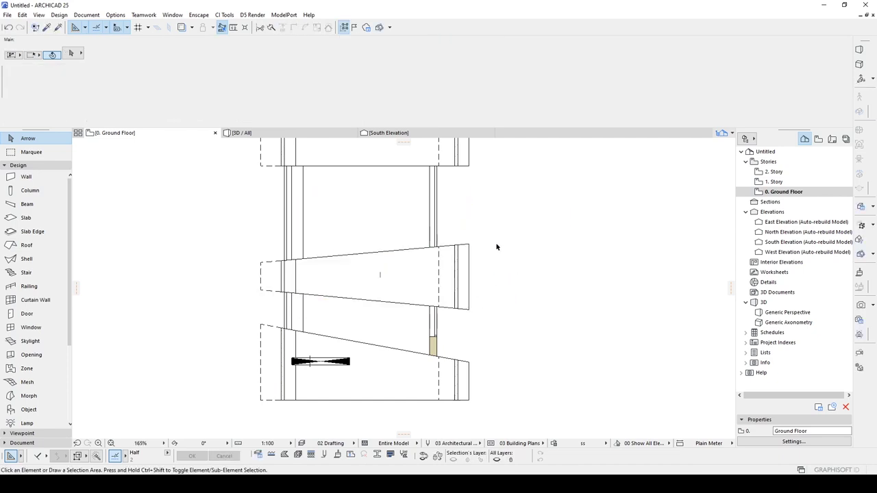
# Move the third shell south, closer to the tapered second shell
pyautogui.scroll(-2, 474, 220)
pyautogui.moveTo(475, 220); pyautogui.dragTo(475, 276, button='middle')
pyautogui.click(401, 221)
pyautogui.hotkey('ctrl', 'd')
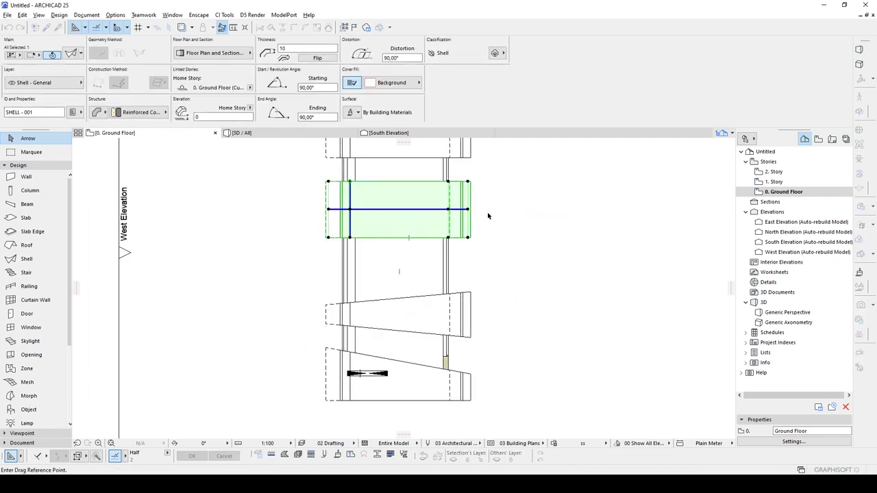
pyautogui.click(487, 214)
pyautogui.click(488, 247)
# Create a hole across the third shell's south edge, slanting the edge so the east side is cut deeper
pyautogui.rightClick(495, 244)
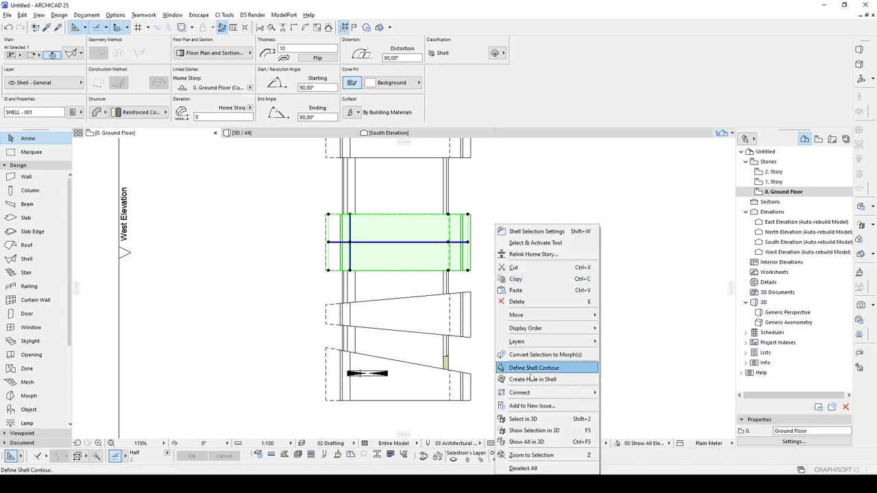
pyautogui.click(541, 372)
pyautogui.scroll(1, 421, 280)
pyautogui.click(313, 302)
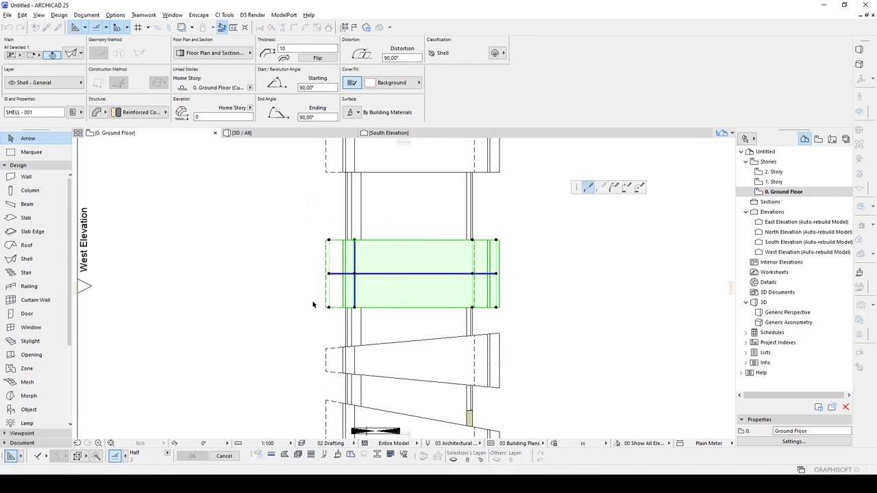
pyautogui.click(517, 290)
pyautogui.click(504, 318)
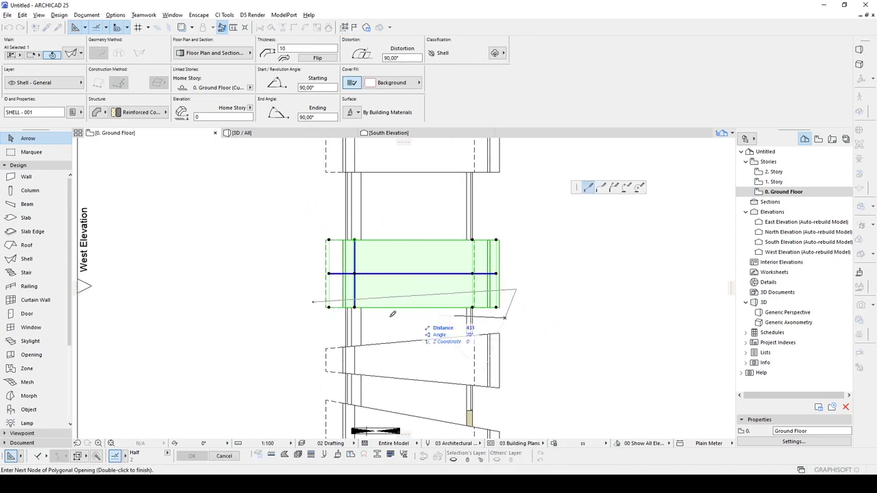
pyautogui.click(312, 302)
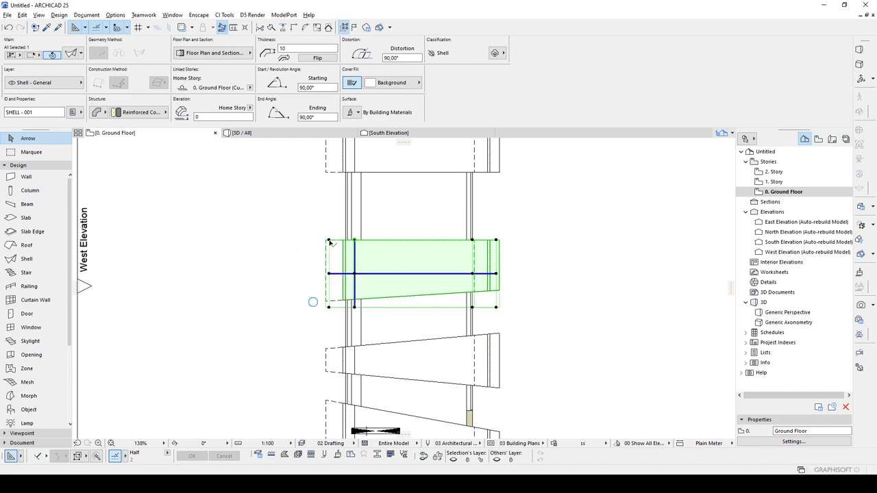
pyautogui.click(329, 242)
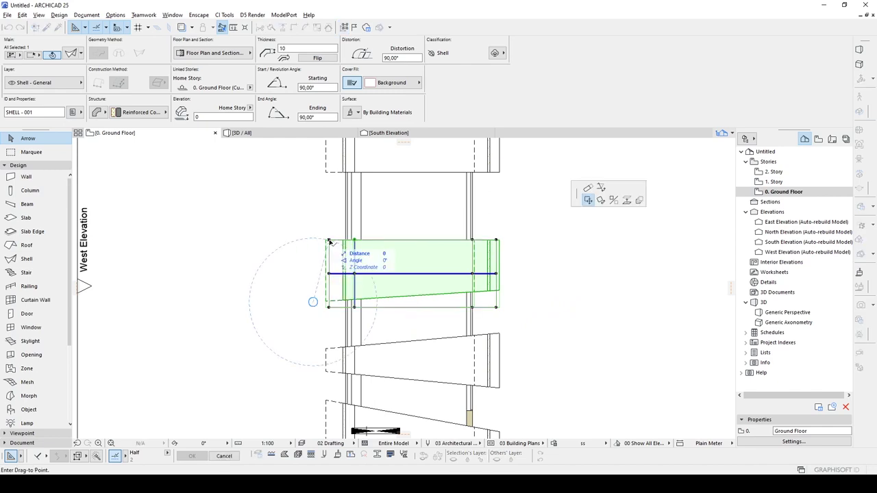
# Extend the third shell's north edge farther north, and create a slanted hole across it that cuts deeper at the east end
pyautogui.click(317, 204)
pyautogui.rightClick(269, 225)
pyautogui.click(317, 376)
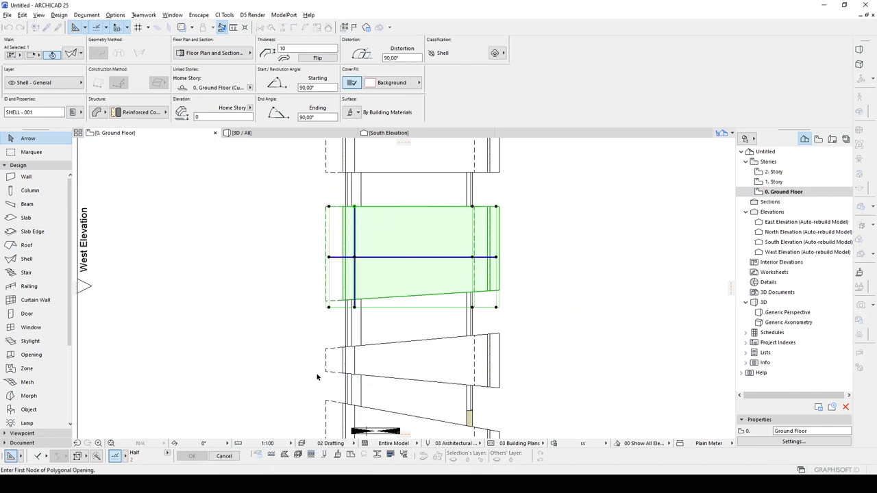
pyautogui.click(298, 211)
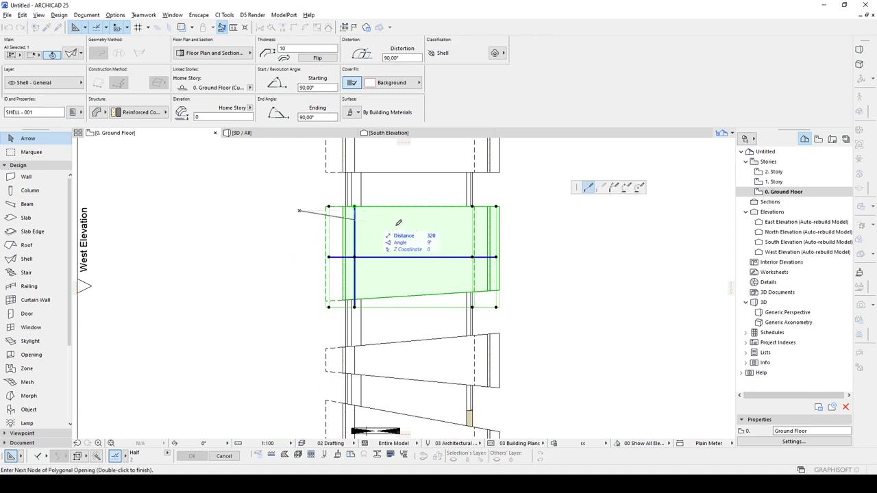
pyautogui.click(518, 236)
pyautogui.click(518, 192)
pyautogui.doubleClick(299, 192)
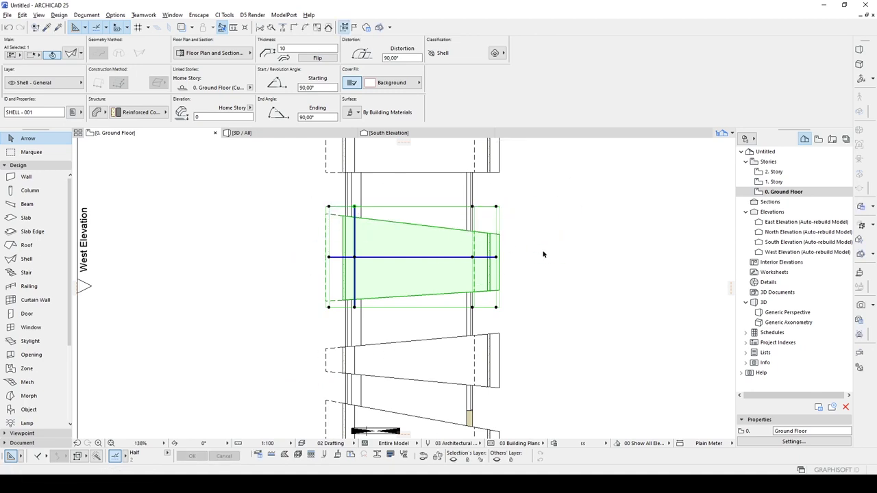
# Move the third shell, trimmed on both edges, slightly south towards the tapered second shell
pyautogui.click(542, 254)
pyautogui.click(481, 247)
pyautogui.hotkey('ctrl', 'd')
pyautogui.click(480, 248)
pyautogui.press('Escape')
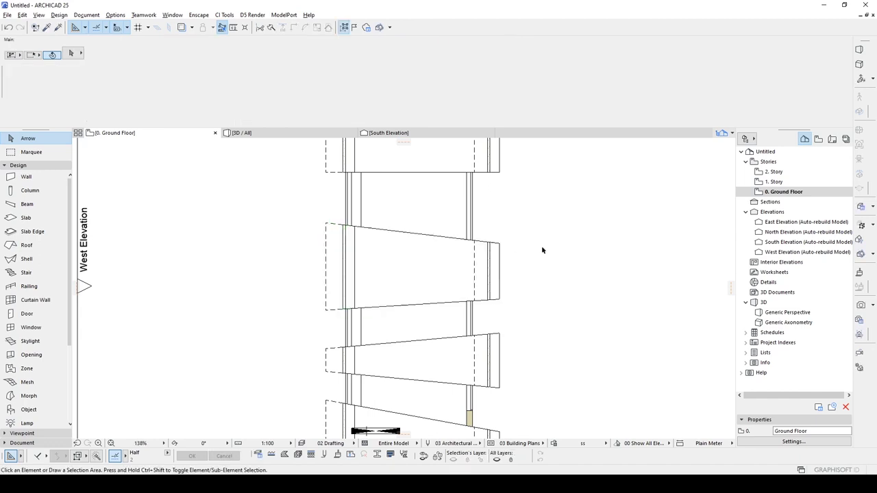
# Delete the untrimmed shell at the building's north end
pyautogui.scroll(-3, 538, 248)
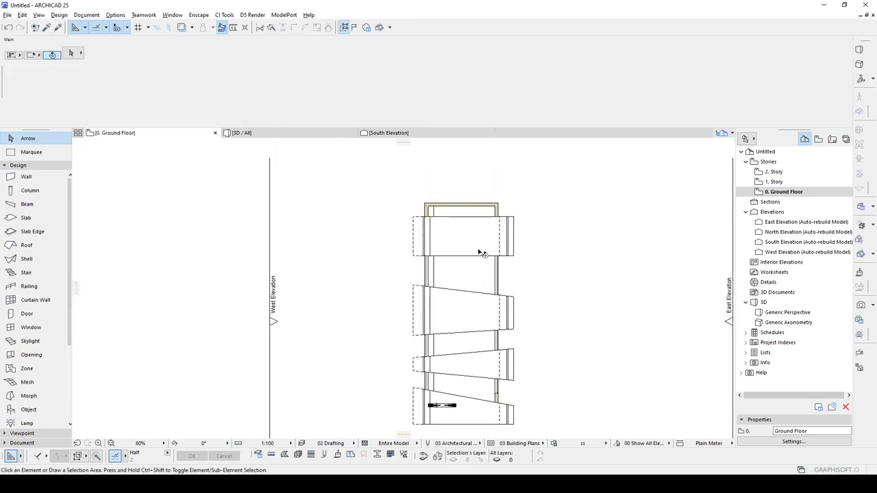
pyautogui.click(479, 252)
pyautogui.press('Escape')
# Copy the second and third trimmed shells together straight north so they continue the series over the rest of the building
pyautogui.click(473, 308)
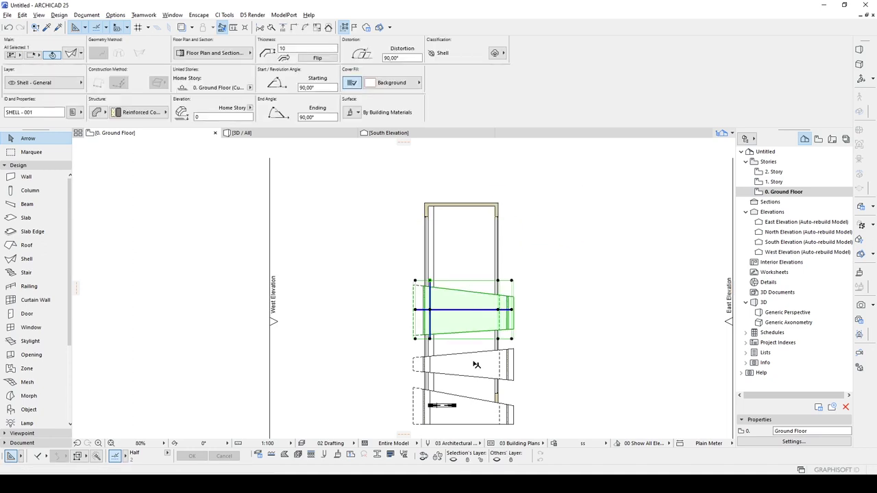
pyautogui.keyDown('shift'); pyautogui.click(480, 365); pyautogui.keyUp('shift')
pyautogui.hotkey('ctrl', 'shift', 'd')
pyautogui.click(472, 364)
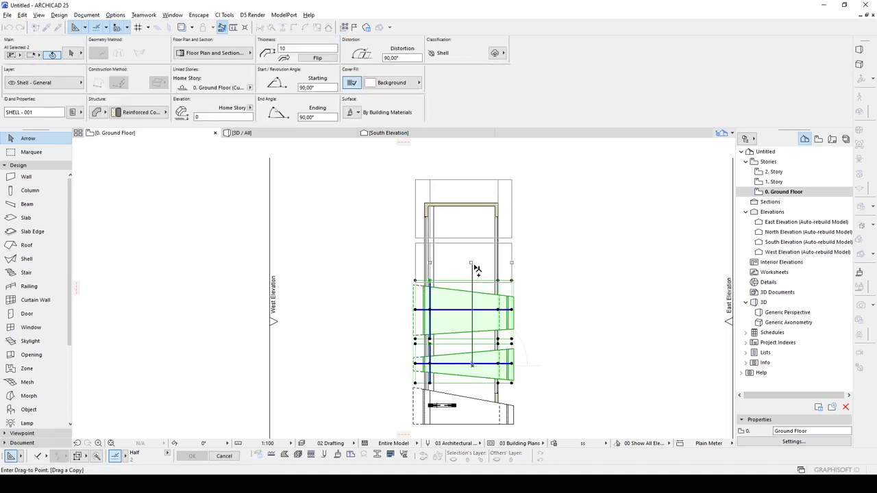
pyautogui.click(471, 262)
pyautogui.press('Escape')
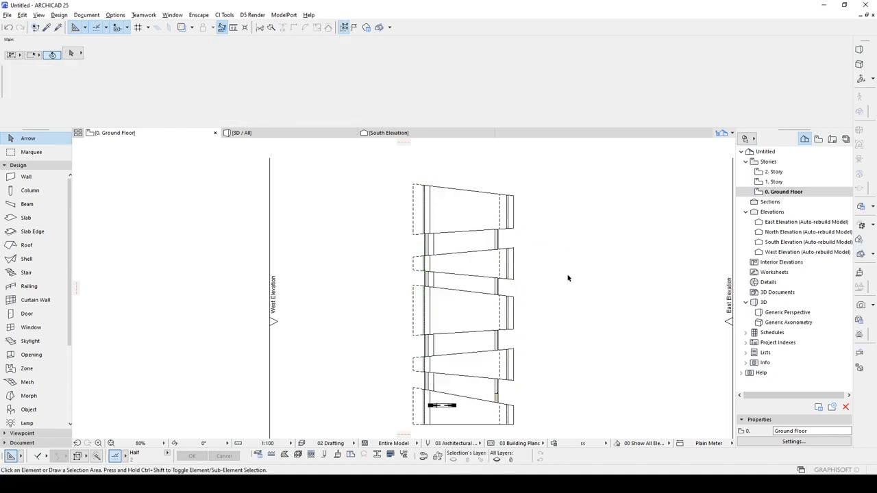
# Try to reshape the northernmost shell's north hole by offsetting its slanted edge south and moving its east node north
pyautogui.click(464, 217)
pyautogui.scroll(3, 457, 200)
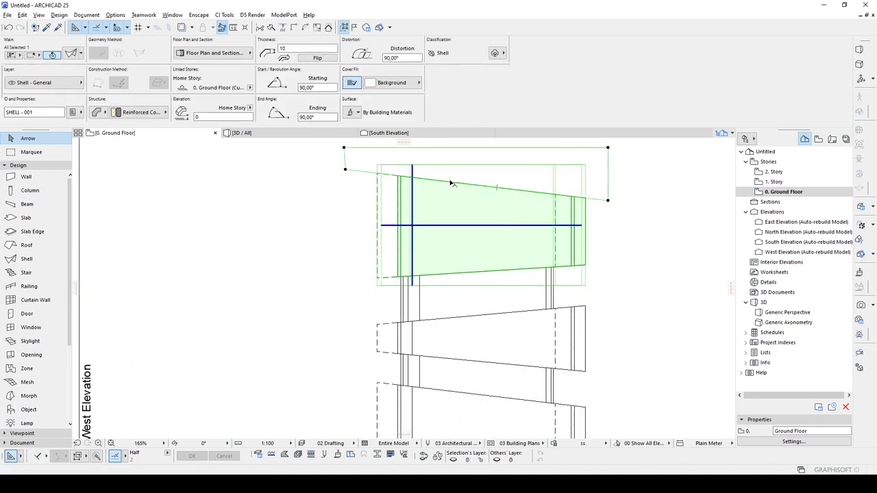
pyautogui.click(449, 183)
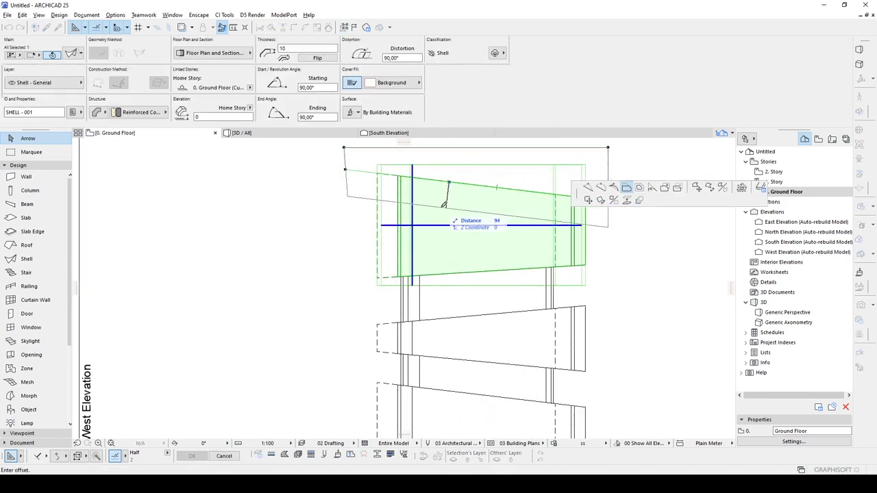
pyautogui.click(443, 209)
pyautogui.click(608, 228)
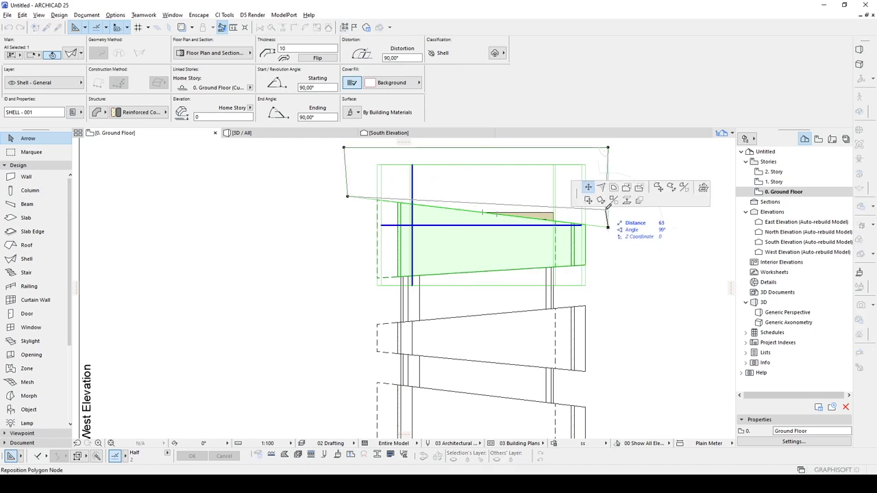
pyautogui.moveTo(553, 185); pyautogui.dragTo(442, 185, button='middle')
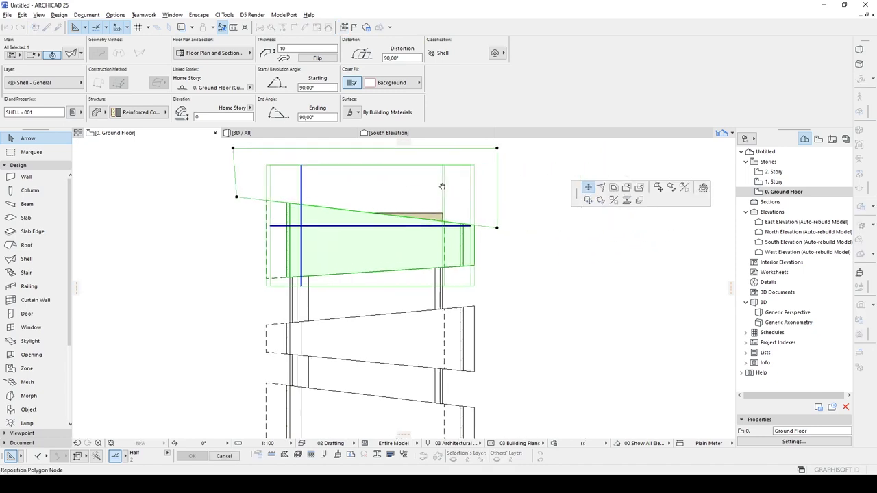
pyautogui.click(498, 196)
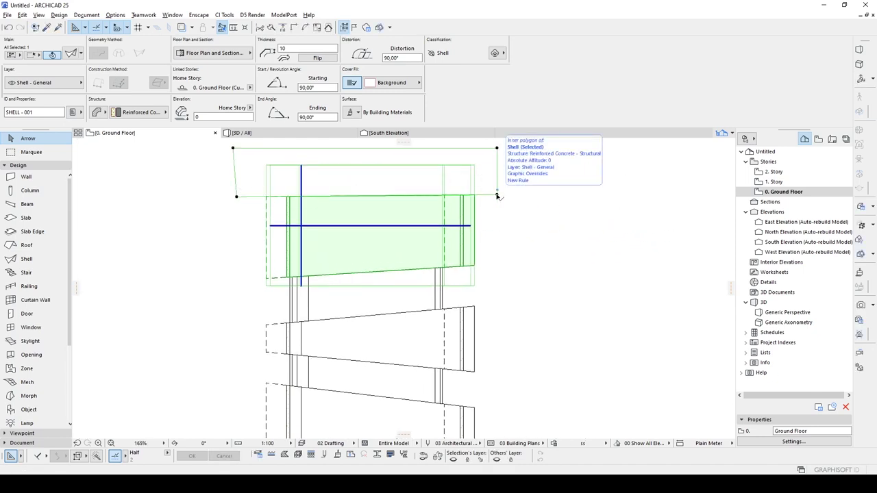
# Remove the north hole from the northernmost shell and pull the shell's north edge south to the building's end wall
pyautogui.hotkey('ctrl', 'z')
pyautogui.hotkey('ctrl', 'z')
pyautogui.click(472, 165)
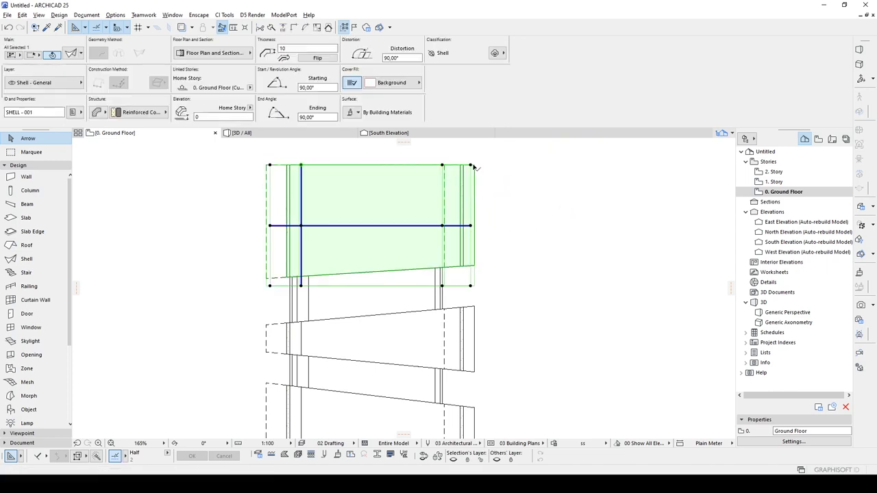
pyautogui.click(470, 165)
pyautogui.click(586, 188)
pyautogui.click(476, 217)
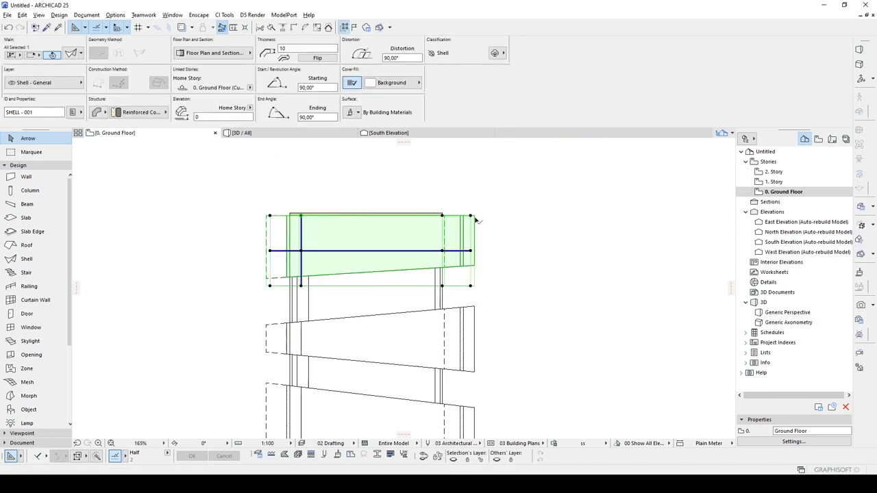
pyautogui.click(470, 217)
pyautogui.click(515, 215)
# Open the East Elevation from its marker line with the current view settings
pyautogui.scroll(-4, 491, 210)
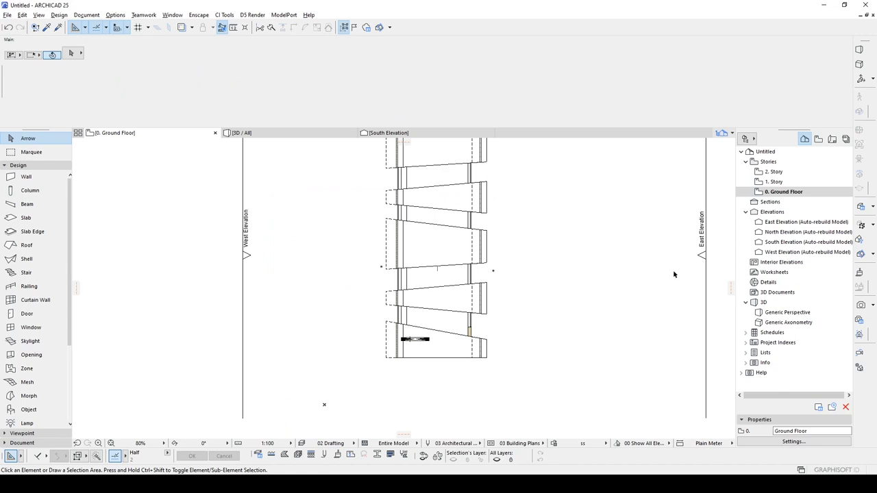
pyautogui.moveTo(708, 234); pyautogui.dragTo(627, 225, button='middle')
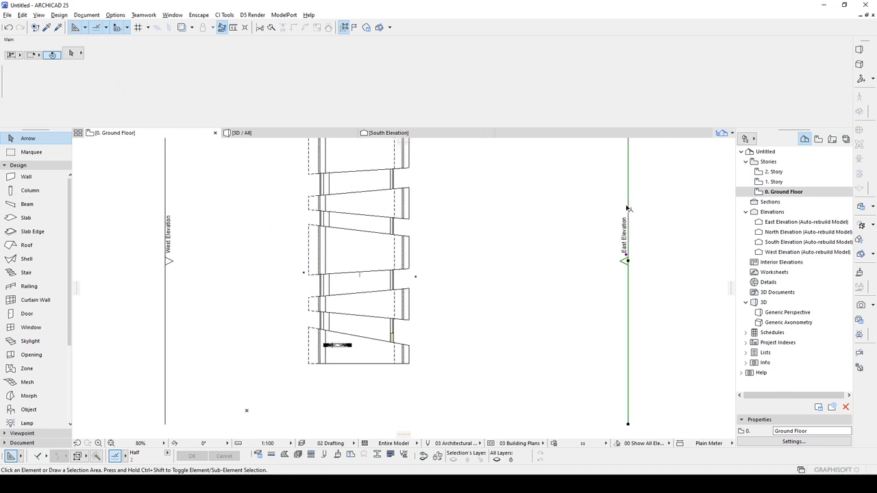
pyautogui.rightClick(627, 208)
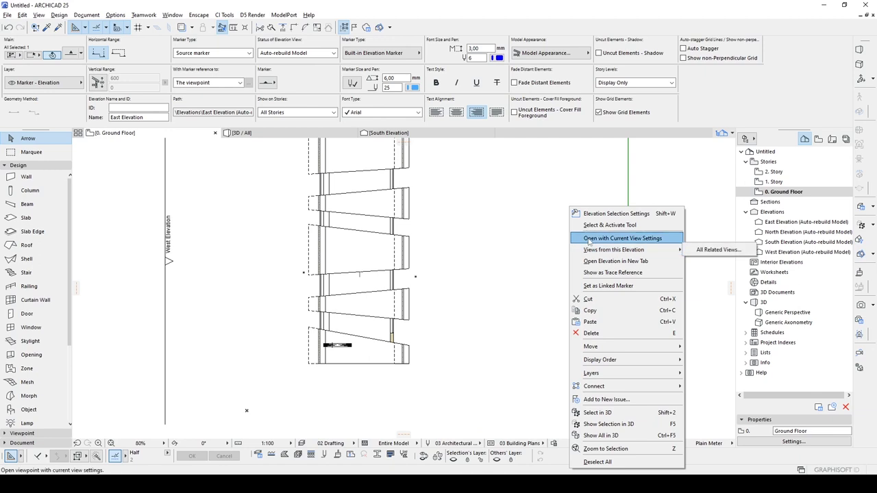
pyautogui.click(587, 240)
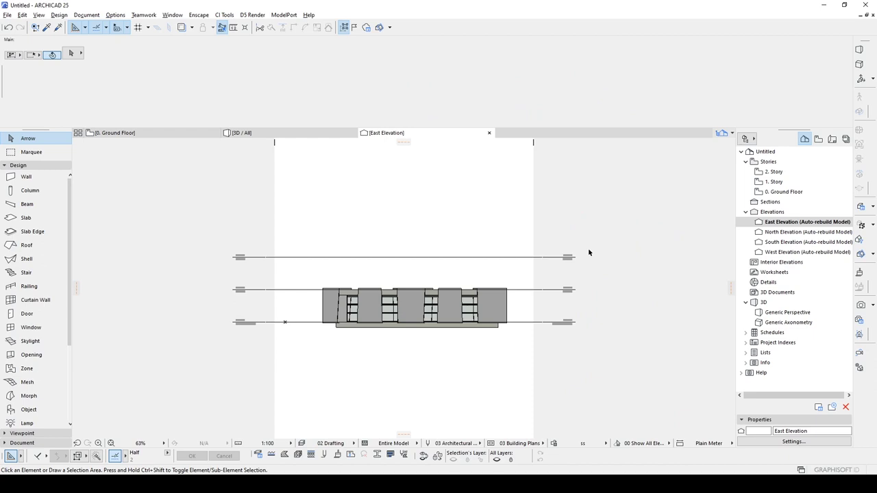
# Create a polygonal hole along the entrance shell's north edge in the elevation, slanting the edge so the shell narrows towards the ground
pyautogui.scroll(8, 347, 295)
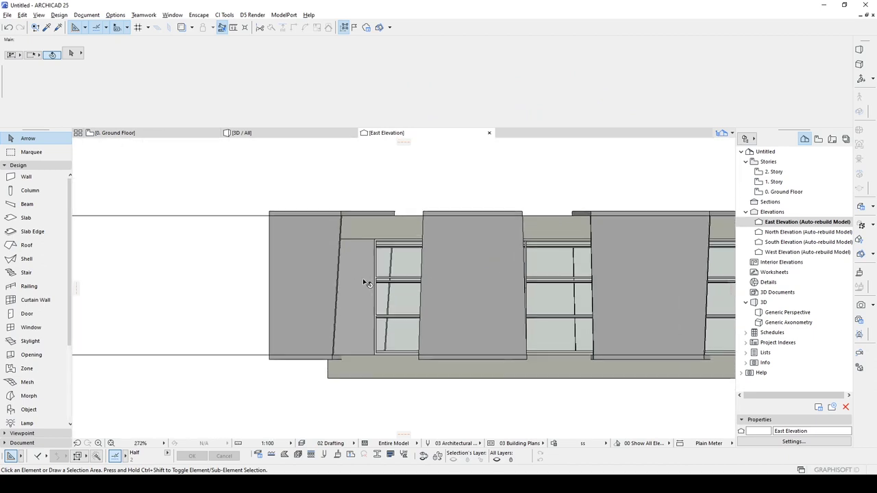
pyautogui.click(310, 272)
pyautogui.rightClick(391, 210)
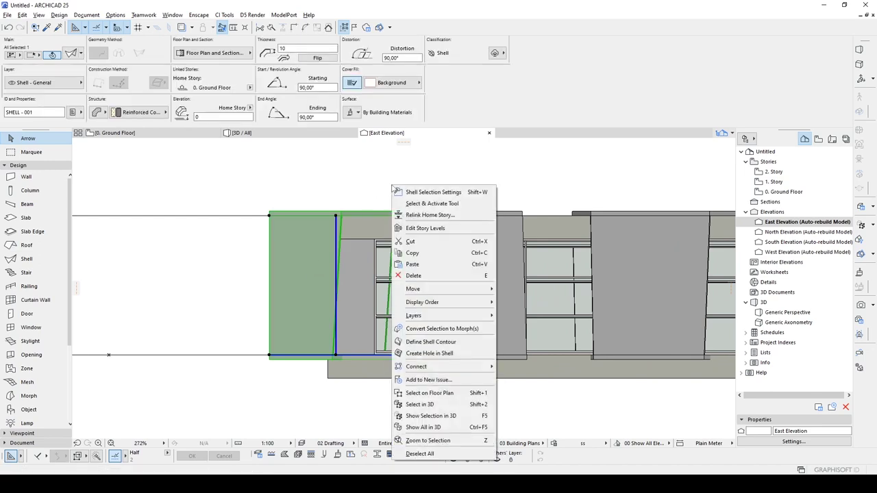
pyautogui.click(426, 354)
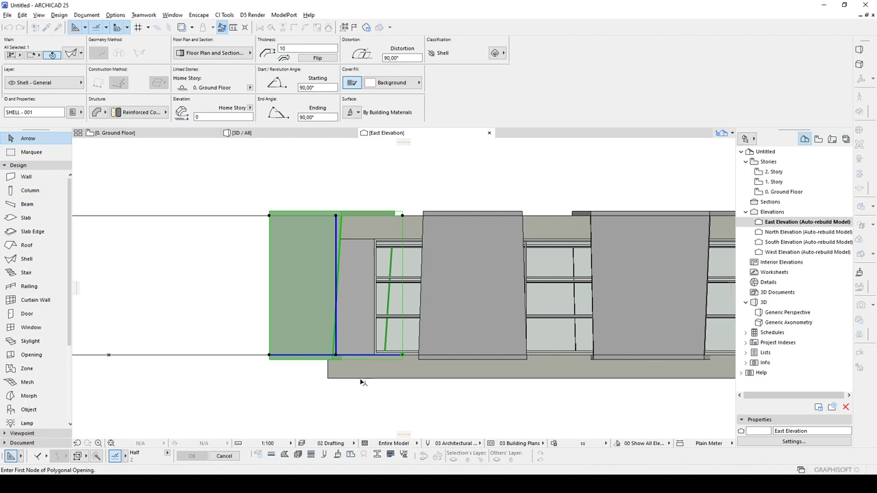
pyautogui.click(308, 375)
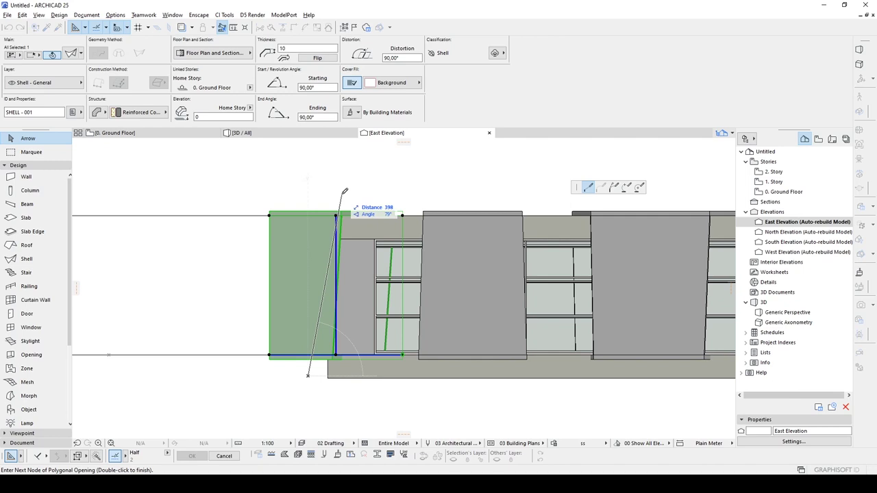
pyautogui.click(342, 194)
pyautogui.click(418, 194)
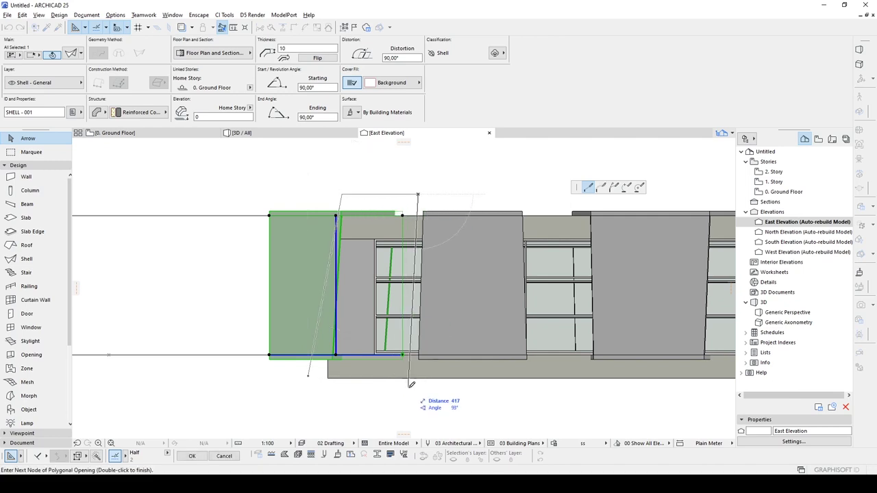
pyautogui.click(309, 374)
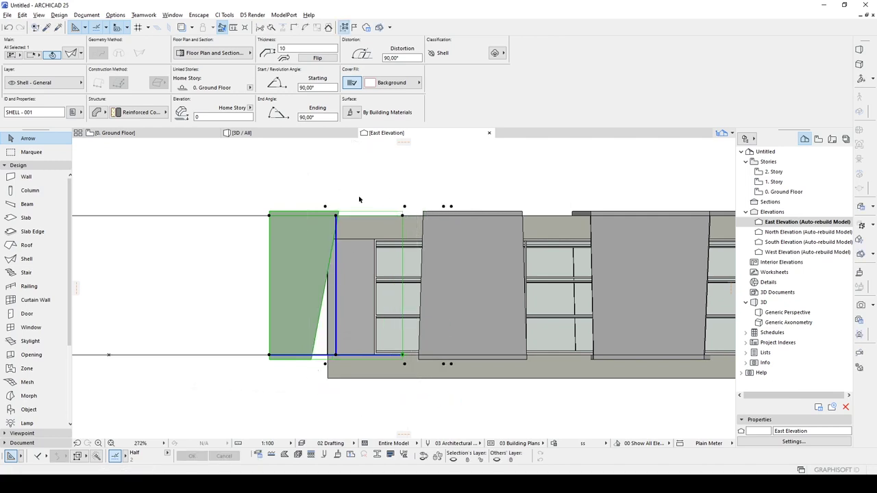
# Offset the slanted edge of the entrance shell's new hole towards the north to reduce the cut
pyautogui.click(324, 251)
pyautogui.click(330, 257)
pyautogui.click(342, 206)
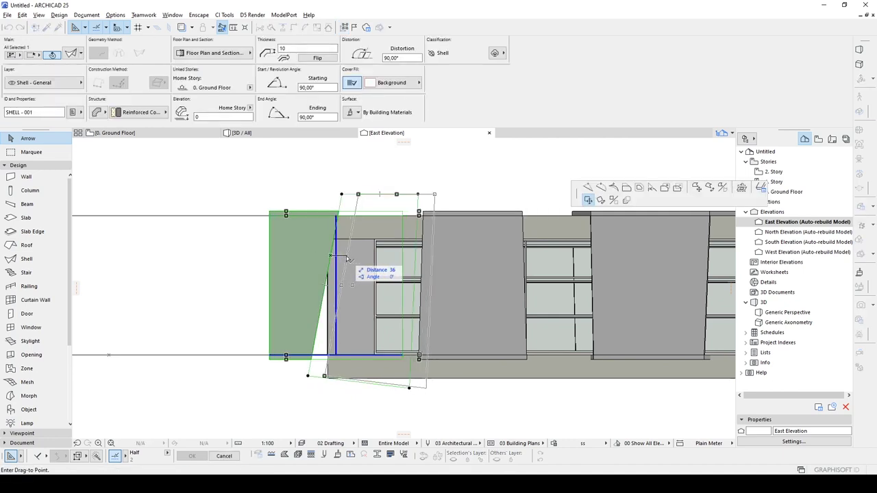
pyautogui.click(626, 188)
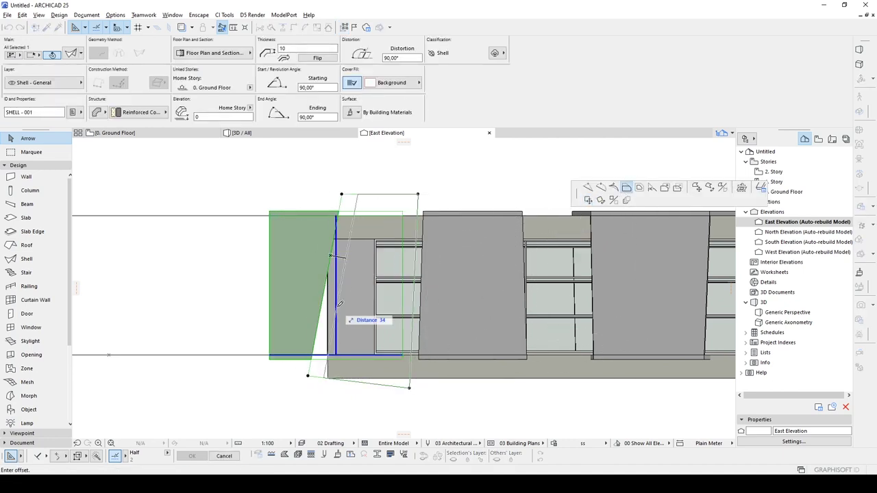
pyautogui.click(345, 303)
pyautogui.click(311, 183)
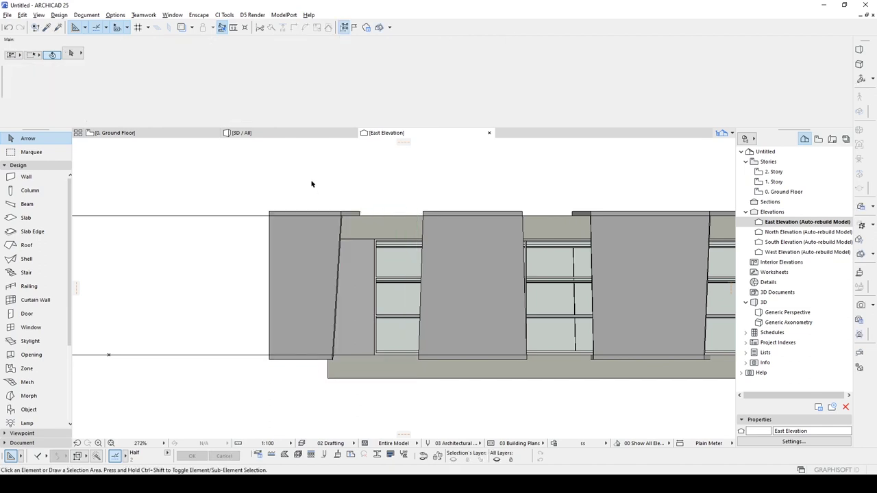
# Create a slanted hole along the second shell's south edge in the elevation, cutting deeper at the roof than at the ground
pyautogui.moveTo(397, 181); pyautogui.dragTo(310, 180, button='middle')
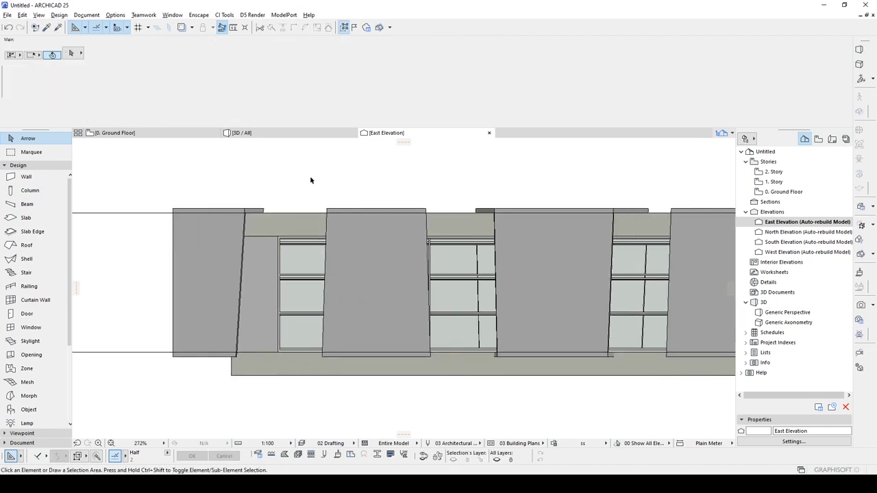
pyautogui.click(339, 236)
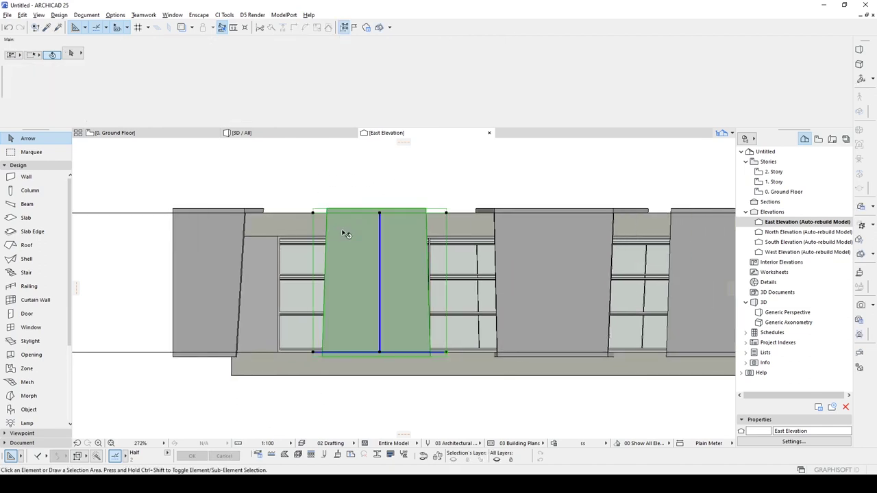
pyautogui.rightClick(334, 188)
pyautogui.click(354, 353)
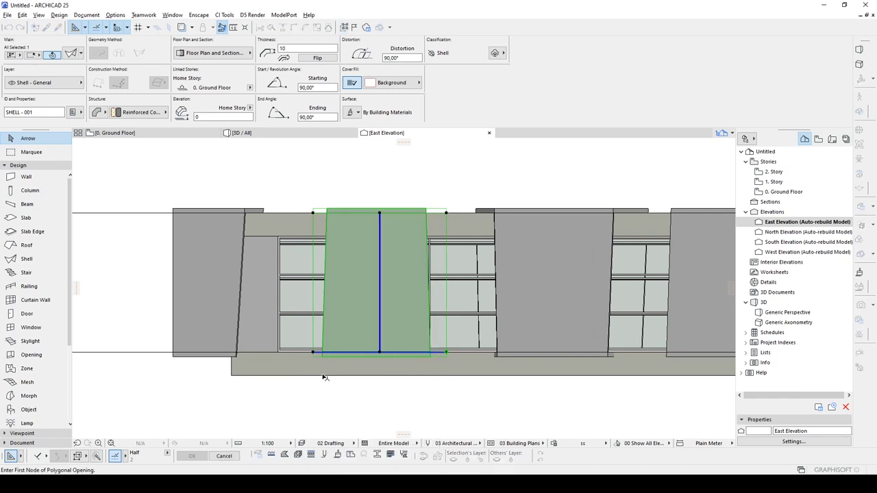
pyautogui.click(318, 393)
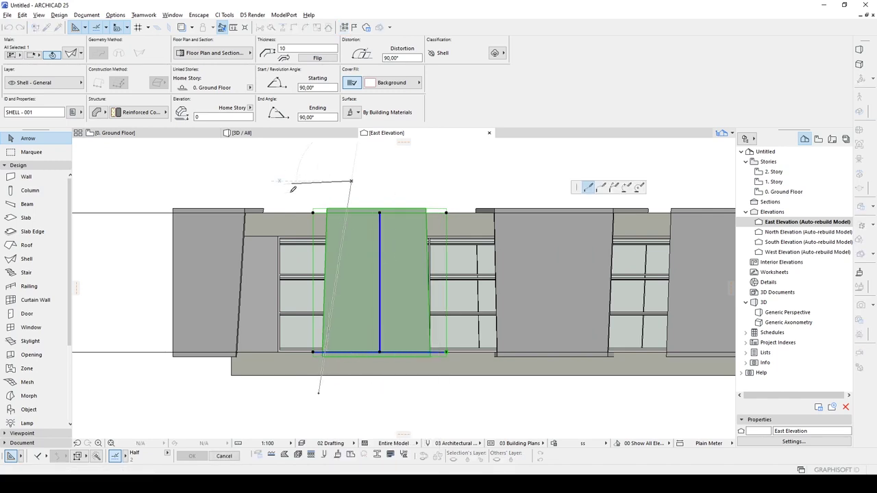
pyautogui.click(317, 393)
# Create a mirrored slanted hole along the second shell's north edge so the shell tapers towards the roof on both sides
pyautogui.rightClick(429, 183)
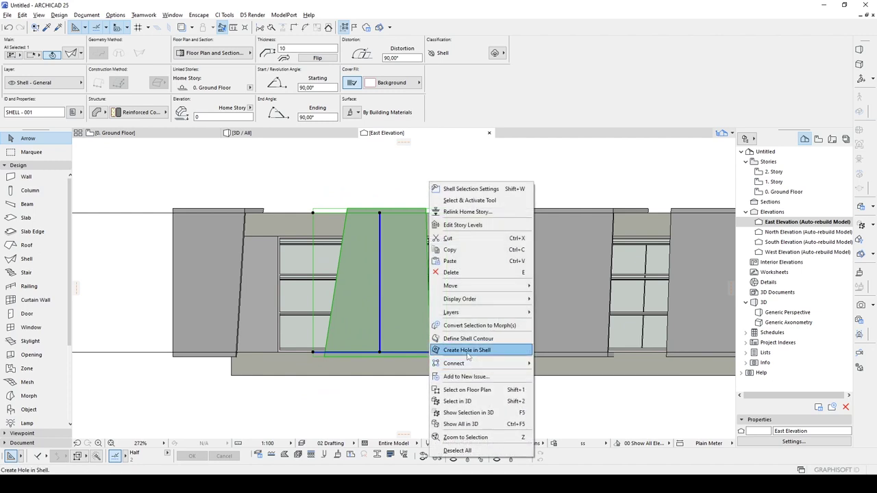
pyautogui.click(468, 356)
pyautogui.click(384, 186)
pyautogui.click(425, 381)
pyautogui.click(452, 390)
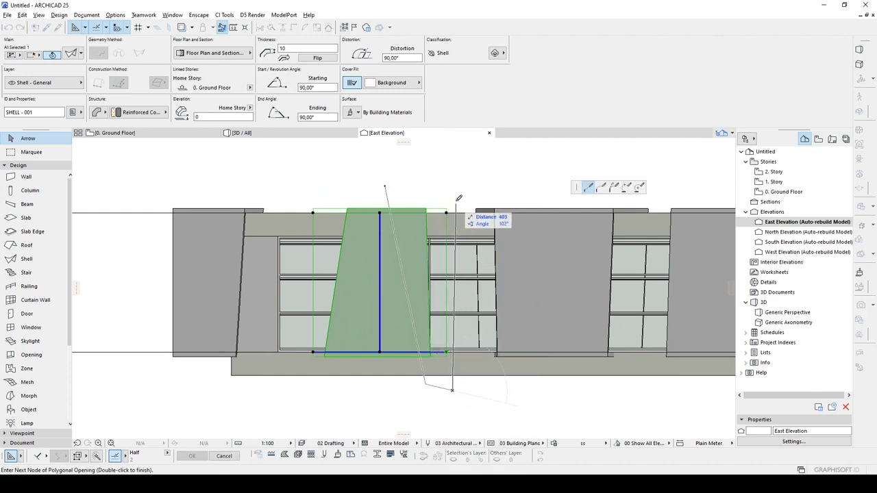
pyautogui.click(456, 191)
pyautogui.doubleClick(410, 175)
pyautogui.moveTo(492, 207); pyautogui.dragTo(369, 211, button='middle')
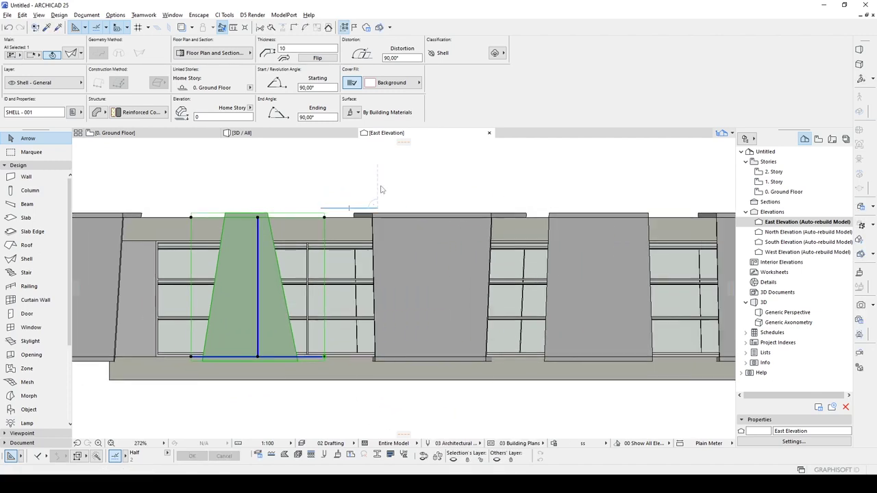
# Try to create a slanted polygonal hole over the third shell's south edge in the elevation
pyautogui.rightClick(382, 190)
pyautogui.click(420, 356)
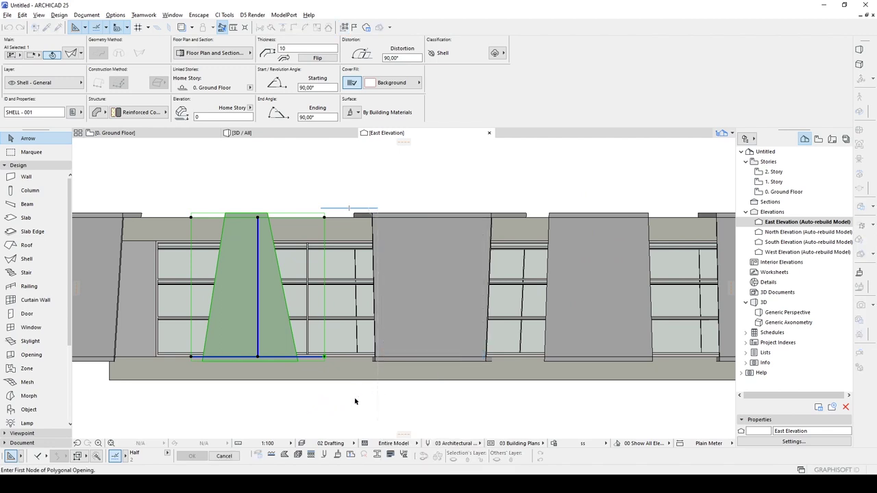
pyautogui.click(374, 395)
pyautogui.click(403, 197)
pyautogui.click(336, 183)
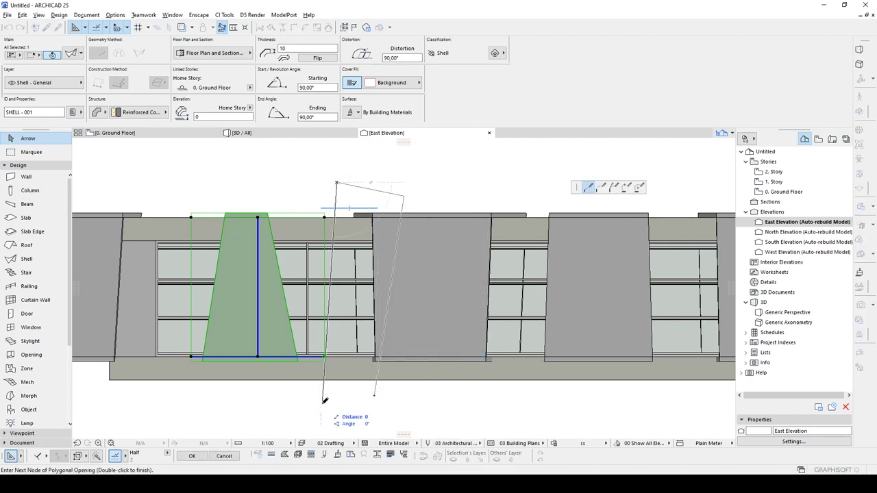
pyautogui.doubleClick(320, 402)
# Create a slanted hole along the third shell's south edge in the elevation, cutting deeper at the roof than at the ground
pyautogui.click(412, 240)
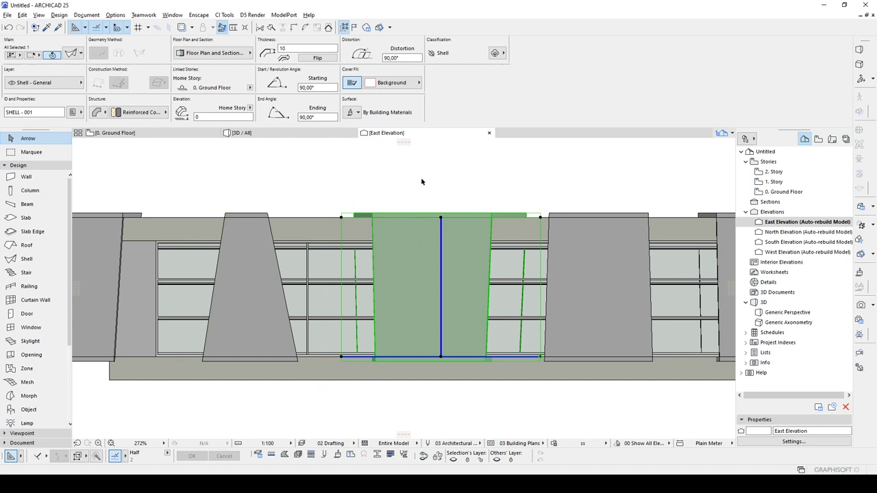
pyautogui.rightClick(420, 179)
pyautogui.click(452, 348)
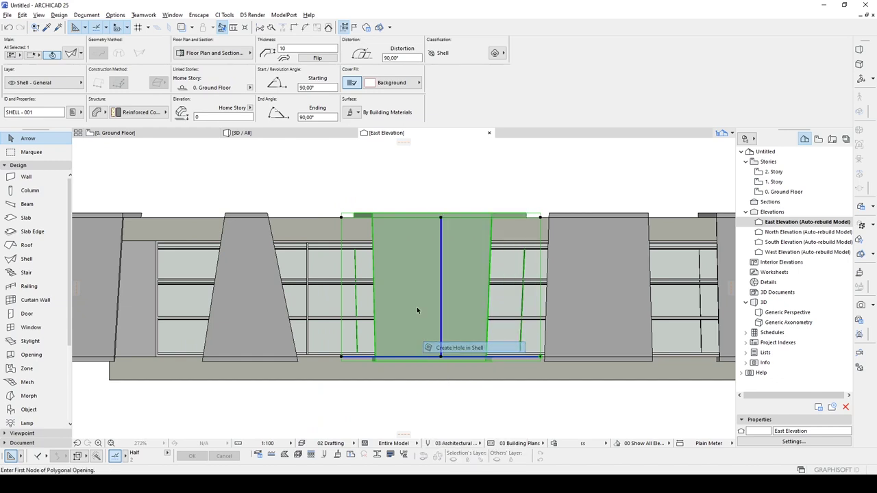
pyautogui.click(417, 190)
pyautogui.click(384, 408)
pyautogui.click(330, 409)
pyautogui.click(315, 184)
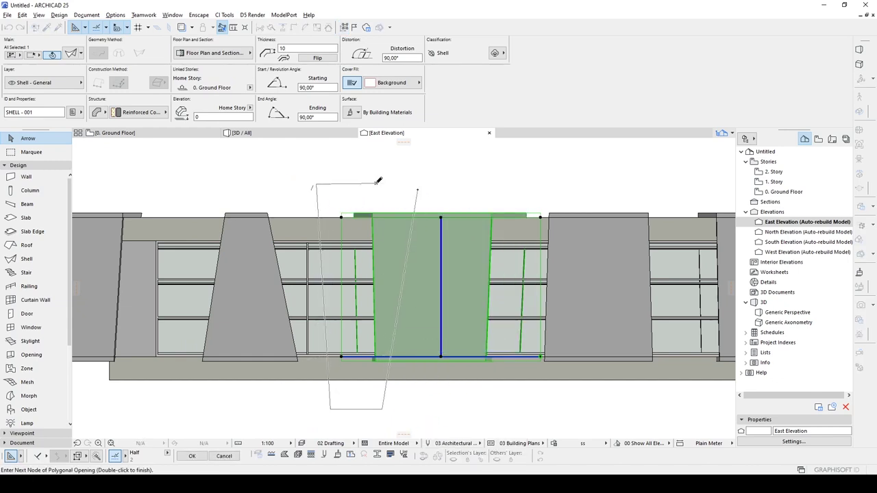
pyautogui.doubleClick(377, 181)
pyautogui.scroll(-2, 343, 201)
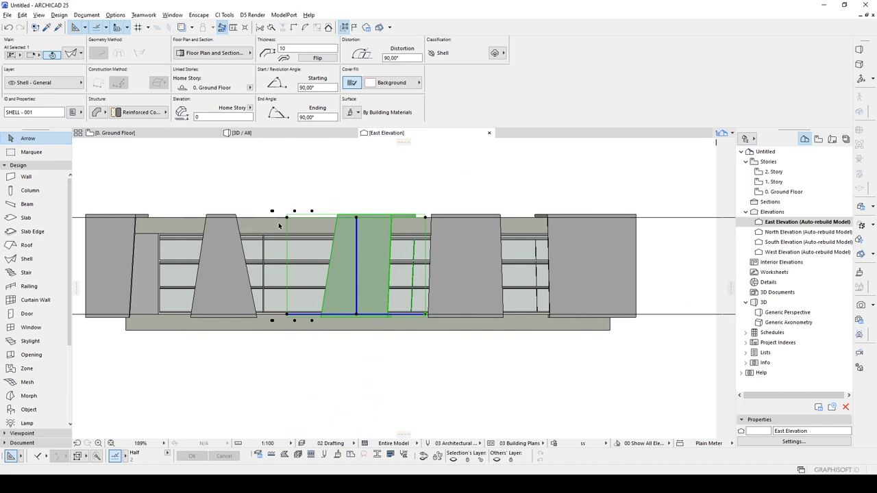
pyautogui.click(344, 188)
pyautogui.moveTo(253, 189); pyautogui.dragTo(313, 215, button='middle')
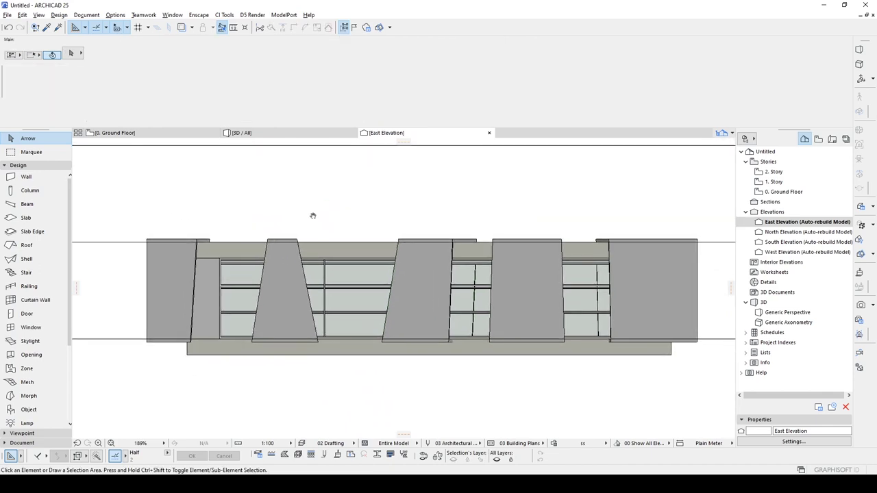
# Draw a rectangular morph 300 high in 3D on the entrance wall, between the storefront window and the door
pyautogui.click(256, 133)
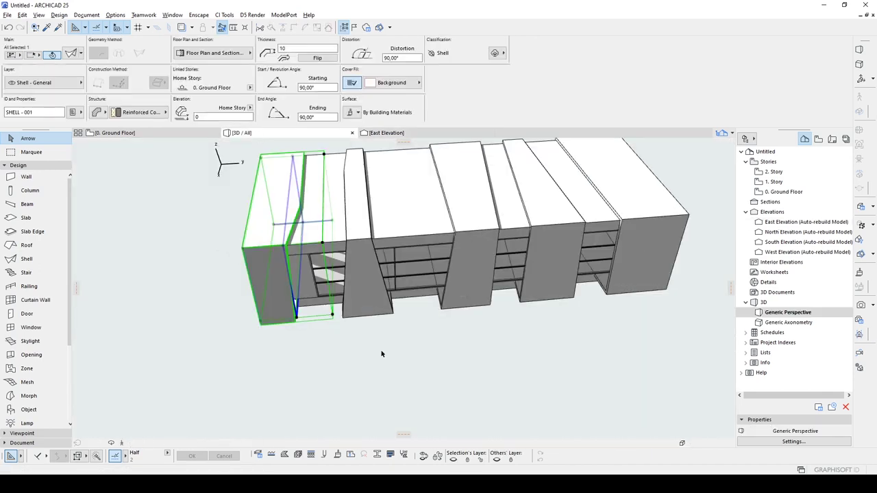
pyautogui.click(299, 376)
pyautogui.keyDown('shift'); pyautogui.moveTo(228, 339); pyautogui.dragTo(458, 273, button='middle'); pyautogui.keyUp('shift')
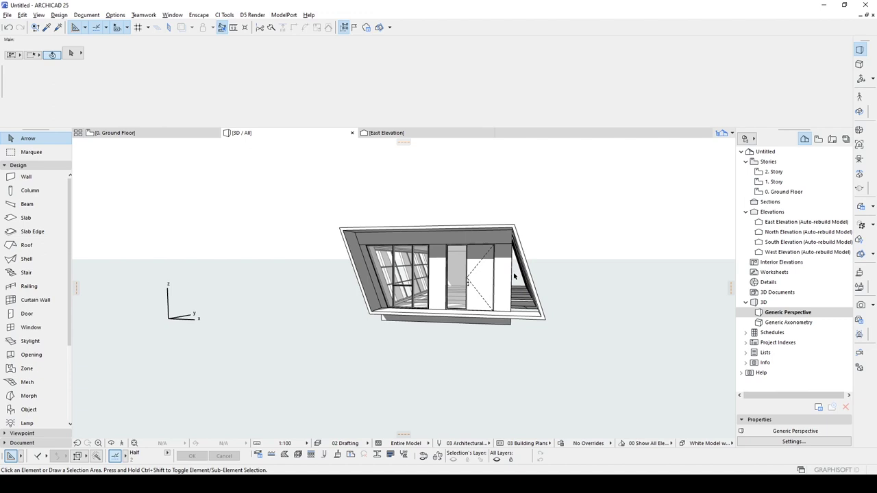
pyautogui.click(42, 396)
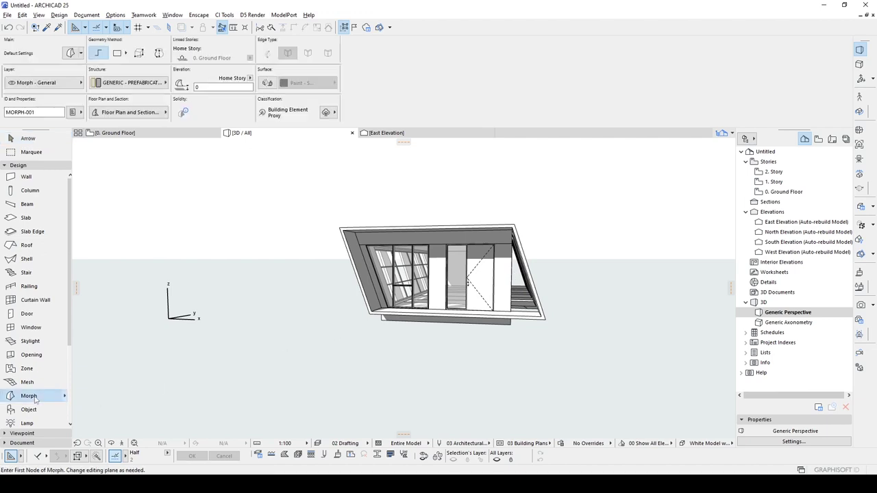
pyautogui.scroll(4, 431, 258)
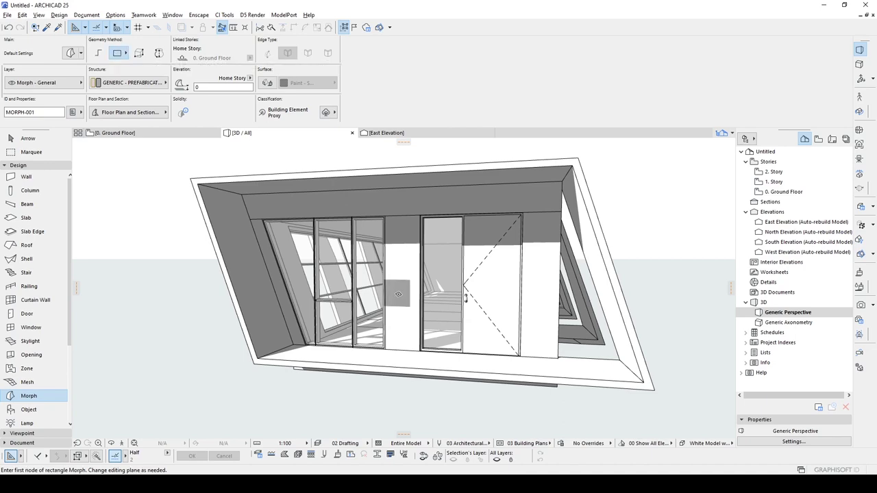
pyautogui.scroll(2, 398, 294)
pyautogui.click(376, 358)
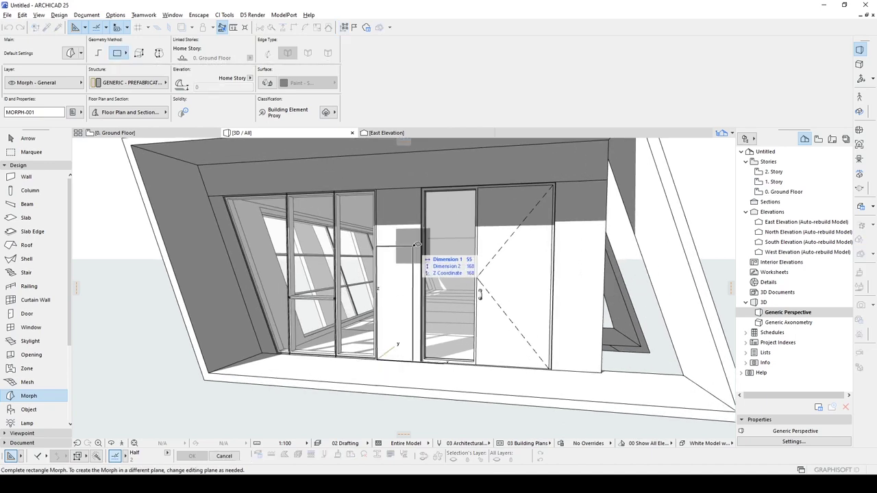
pyautogui.moveTo(417, 249); pyautogui.dragTo(421, 224, button='middle')
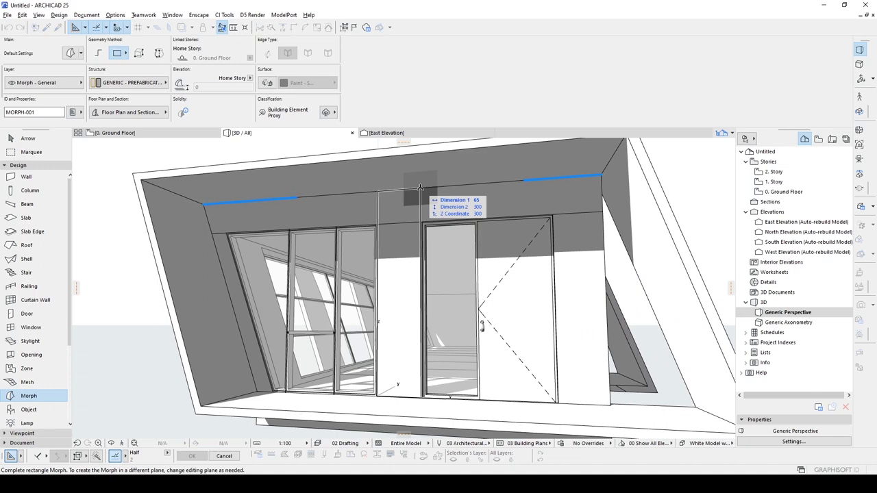
pyautogui.click(414, 187)
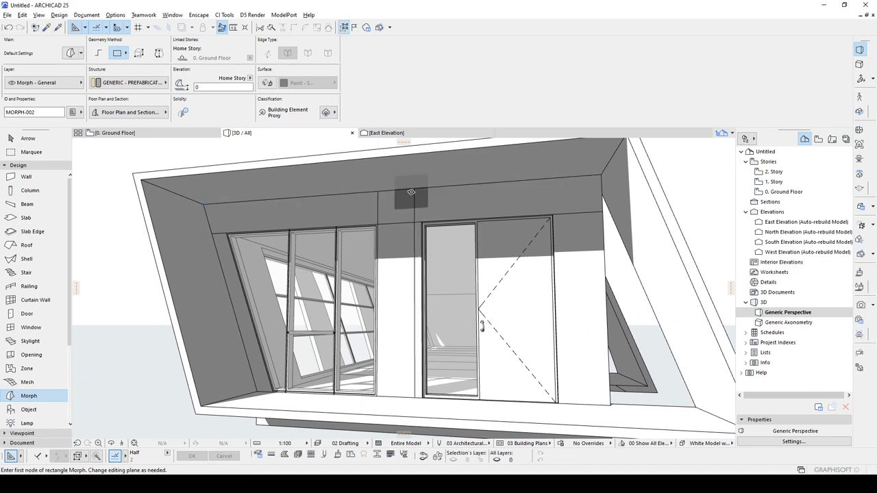
pyautogui.press('Escape')
# Offset the rectangular morph's door-side edge so the morph reaches the door frame
pyautogui.click(416, 198)
pyautogui.click(415, 200)
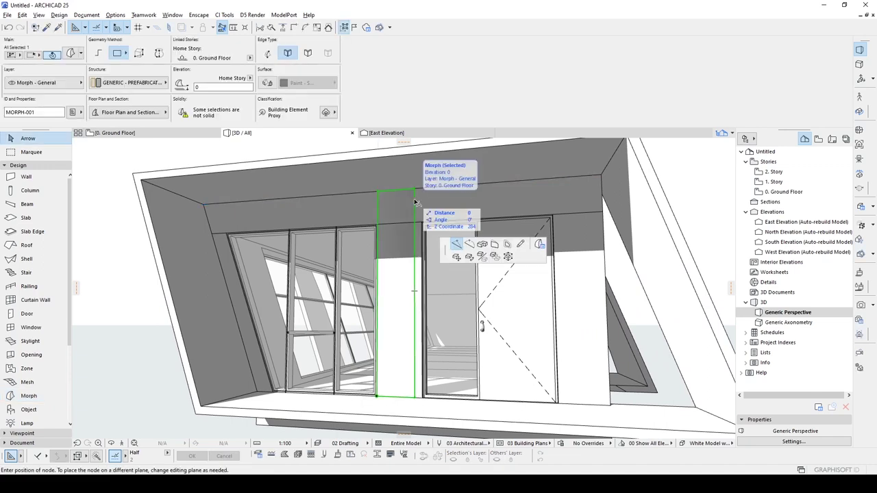
pyautogui.click(441, 193)
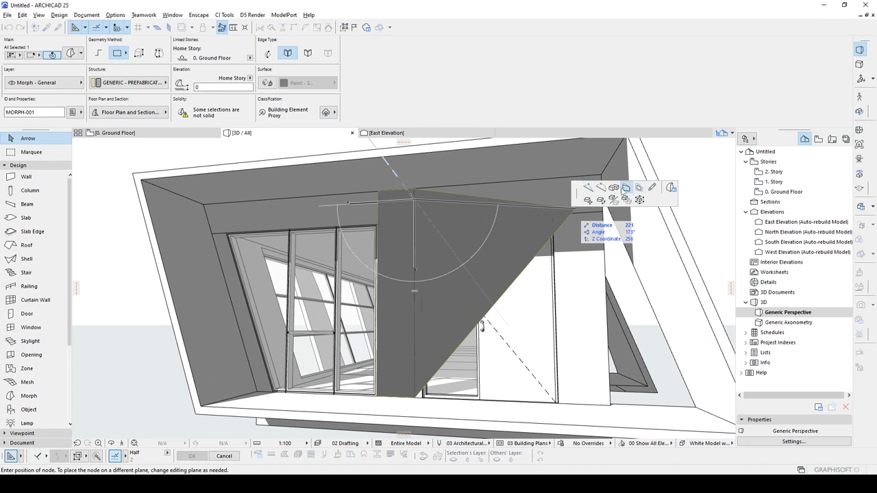
pyautogui.click(624, 189)
pyautogui.click(422, 223)
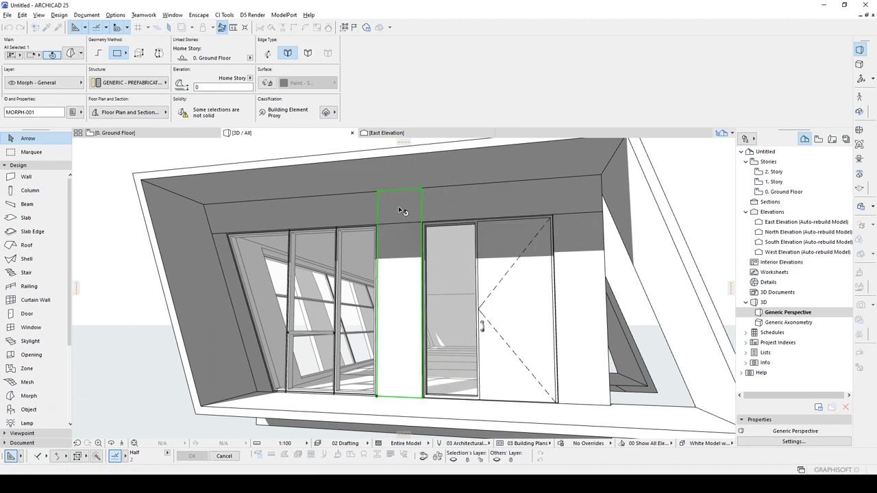
# Extrude the rectangular morph outward from the entrance wall and push its front face back to reduce the thickness
pyautogui.click(402, 211)
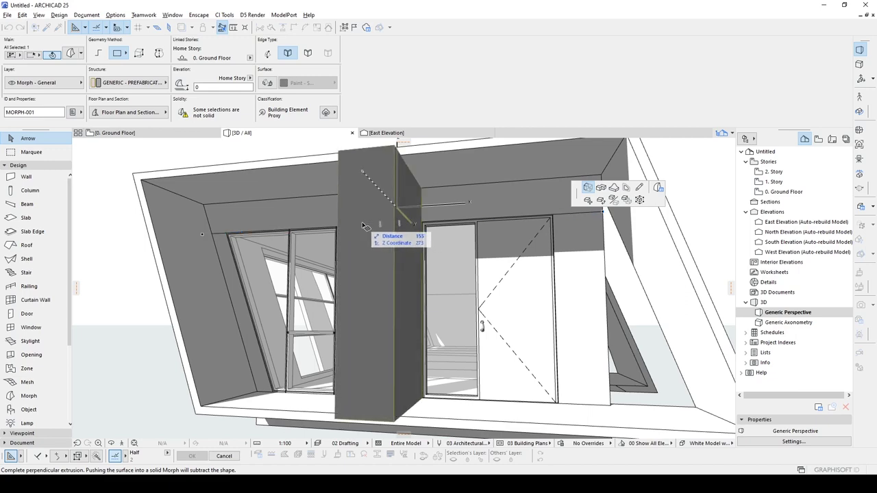
pyautogui.press('Return')
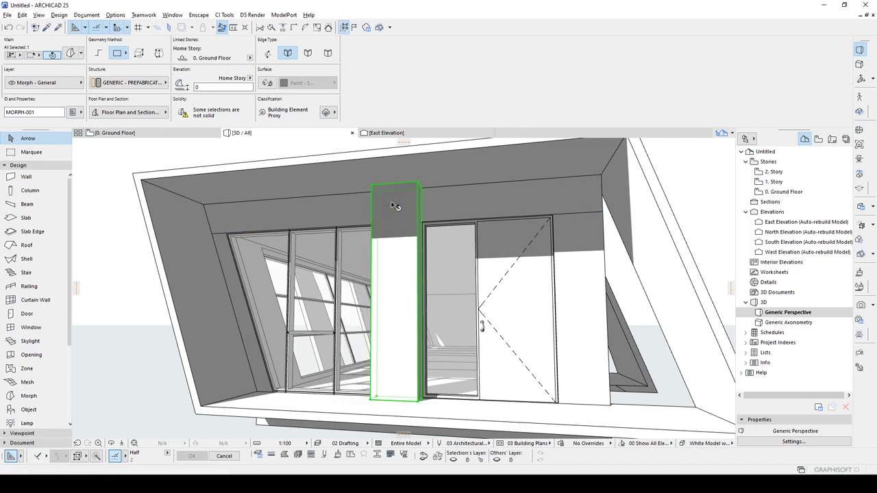
pyautogui.click(302, 145)
pyautogui.keyDown('shift'); pyautogui.moveTo(300, 141); pyautogui.dragTo(400, 255, button='middle'); pyautogui.keyUp('shift')
pyautogui.click(387, 230)
pyautogui.click(388, 231)
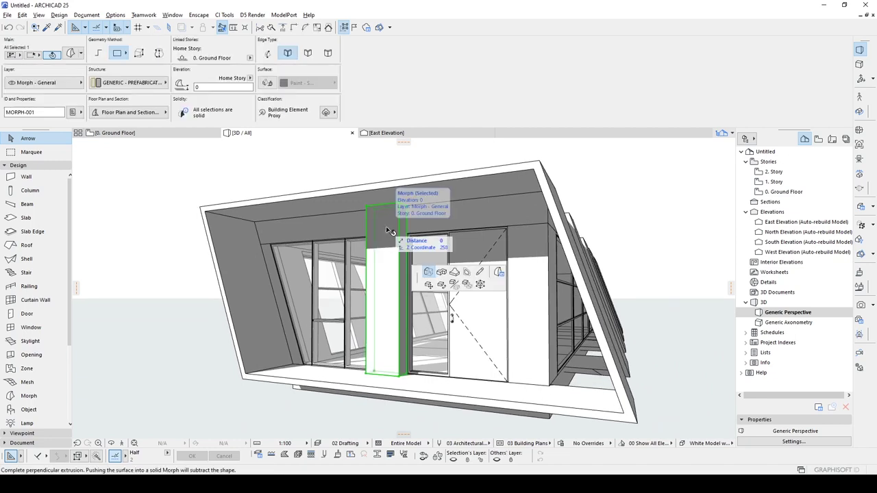
pyautogui.click(389, 231)
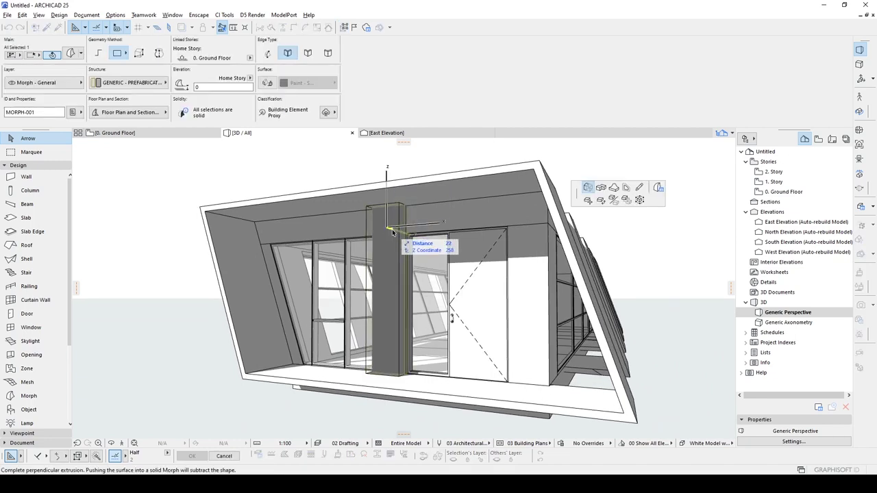
pyautogui.press('Return')
pyautogui.click(357, 166)
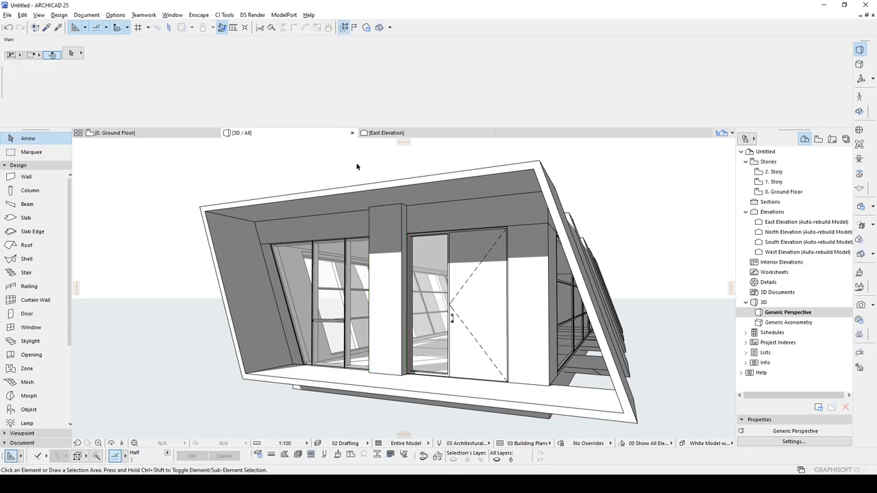
# Draw a triangular morph, 100 wide at the base and 300 high, filling the gap between the entrance wall's north end and the slanted shell
pyautogui.keyDown('shift'); pyautogui.moveTo(356, 166); pyautogui.dragTo(352, 233, button='middle'); pyautogui.keyUp('shift')
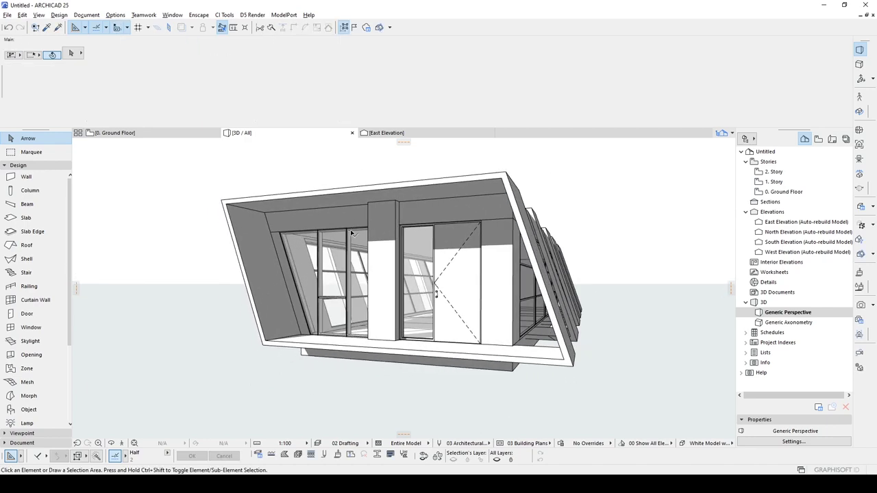
pyautogui.keyDown('alt'); pyautogui.click(382, 216); pyautogui.keyUp('alt')
pyautogui.keyDown('shift'); pyautogui.moveTo(382, 217); pyautogui.dragTo(583, 308, button='middle'); pyautogui.keyUp('shift')
pyautogui.scroll(2, 515, 328)
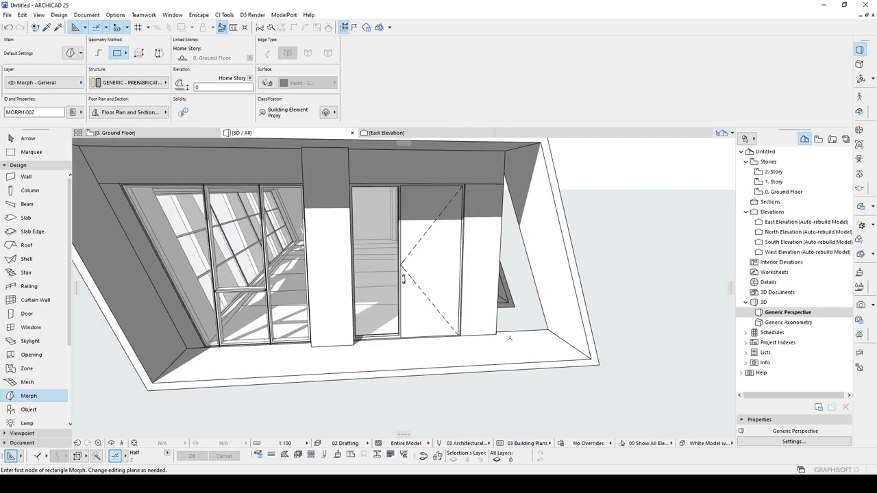
pyautogui.click(498, 335)
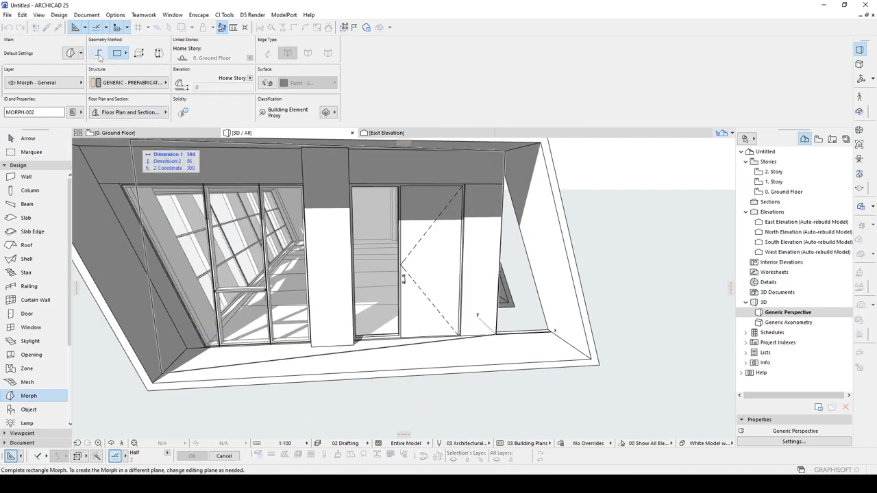
pyautogui.click(99, 54)
pyautogui.scroll(2, 548, 336)
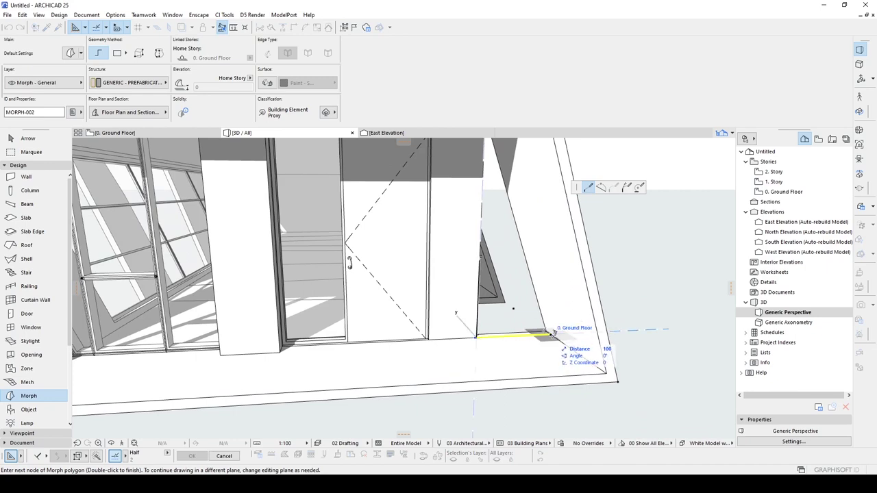
pyautogui.click(551, 334)
pyautogui.keyDown('shift'); pyautogui.moveTo(551, 334); pyautogui.dragTo(487, 213, button='middle'); pyautogui.keyUp('shift')
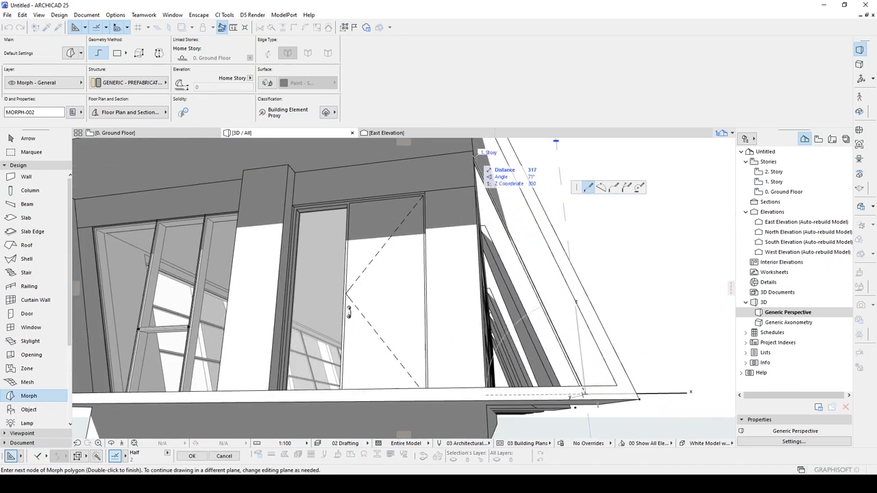
pyautogui.click(474, 150)
pyautogui.keyDown('shift'); pyautogui.moveTo(480, 178); pyautogui.dragTo(492, 363, button='middle'); pyautogui.keyUp('shift')
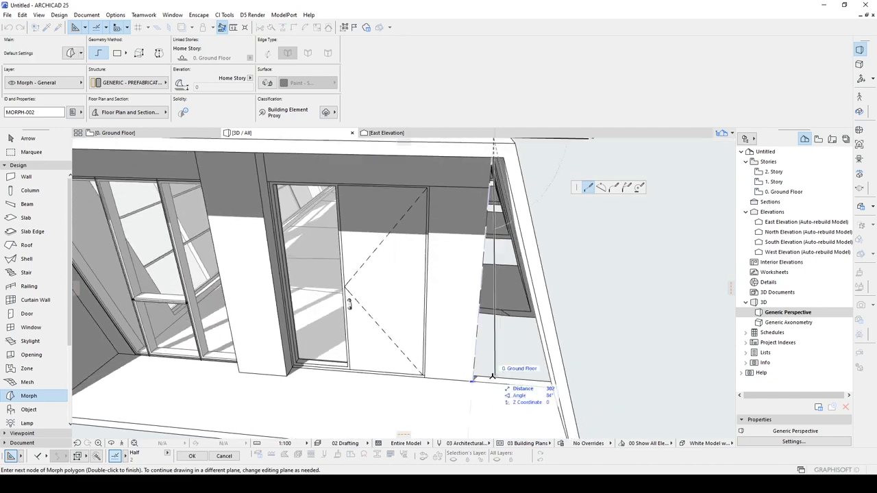
pyautogui.click(473, 379)
pyautogui.press('Escape')
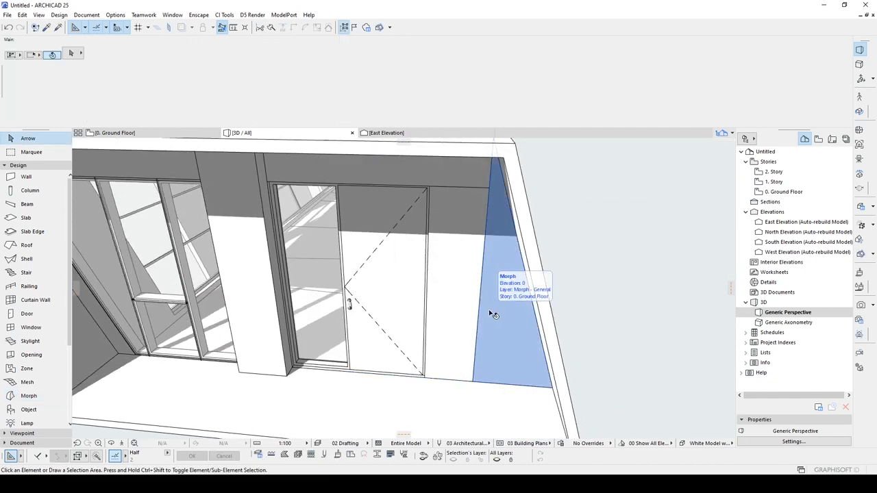
# Extrude the triangular morph outward by 20
pyautogui.click(492, 314)
pyautogui.click(492, 314)
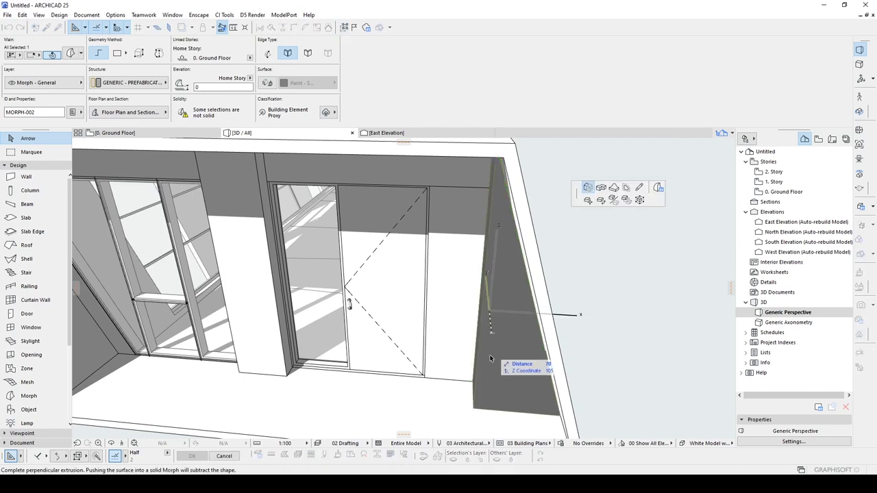
pyautogui.keyDown('shift'); pyautogui.moveTo(494, 369); pyautogui.dragTo(528, 319, button='middle'); pyautogui.keyUp('shift')
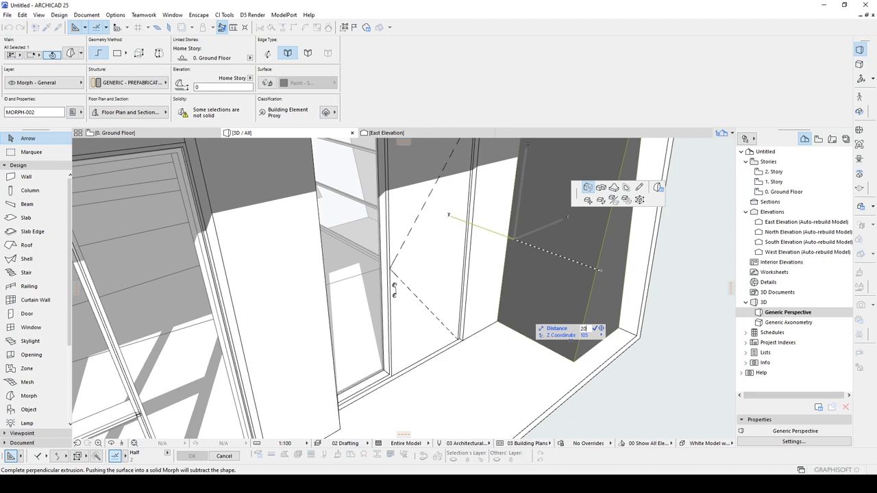
pyautogui.press('Return')
# Move the triangular morph's rear face about 9 to align with the adjoining wall corner
pyautogui.scroll(-1, 606, 295)
pyautogui.keyDown('shift'); pyautogui.moveTo(659, 294); pyautogui.dragTo(247, 284, button='middle'); pyautogui.keyUp('shift')
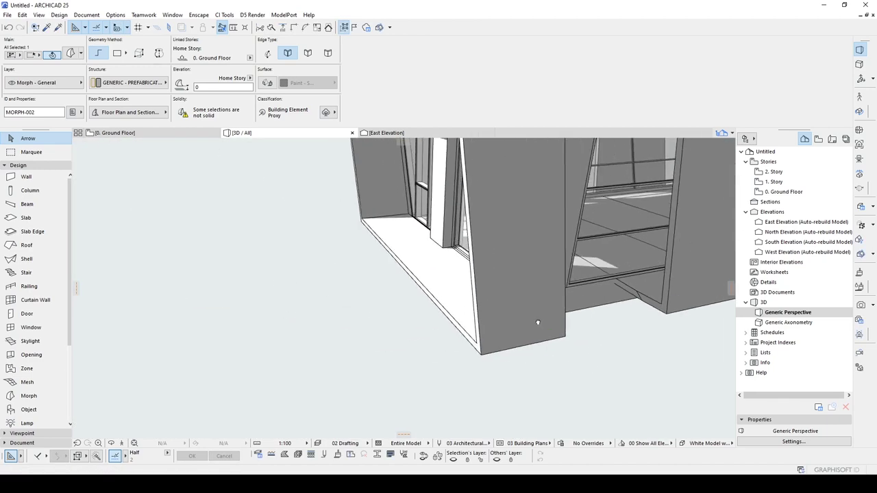
pyautogui.keyDown('shift'); pyautogui.moveTo(538, 322); pyautogui.dragTo(429, 303, button='middle'); pyautogui.keyUp('shift')
pyautogui.click(393, 308)
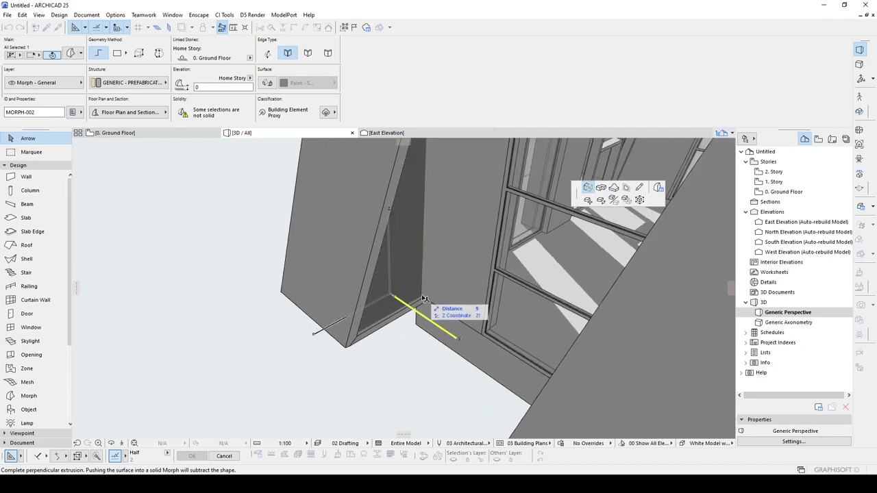
pyautogui.click(423, 295)
pyautogui.click(239, 289)
# Copy the triangular morph in the ground floor plan along the building's east side, placing a copy at each of the other shell frames
pyautogui.scroll(-2, 266, 279)
pyautogui.keyDown('shift'); pyautogui.moveTo(303, 266); pyautogui.dragTo(593, 267, button='middle'); pyautogui.keyUp('shift')
pyautogui.scroll(-2, 458, 286)
pyautogui.keyDown('shift'); pyautogui.moveTo(459, 286); pyautogui.dragTo(480, 267, button='middle'); pyautogui.keyUp('shift')
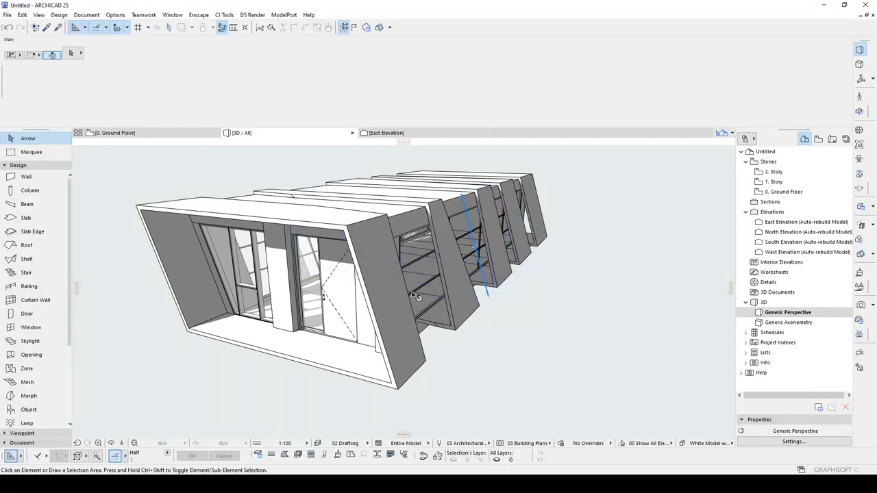
pyautogui.keyDown('shift'); pyautogui.moveTo(416, 296); pyautogui.dragTo(515, 295, button='middle'); pyautogui.keyUp('shift')
pyautogui.click(400, 342)
pyautogui.press('F2')
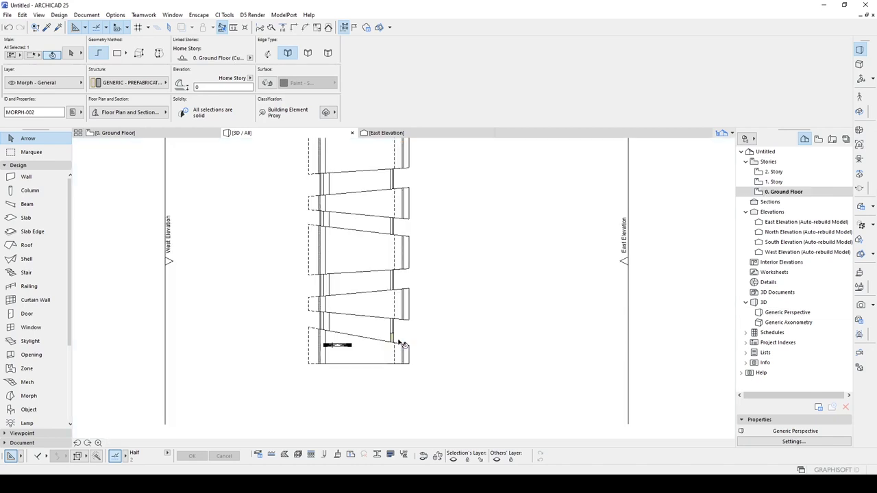
pyautogui.hotkey('ctrl', 'shift', "'")
pyautogui.scroll(-11, 412, 329)
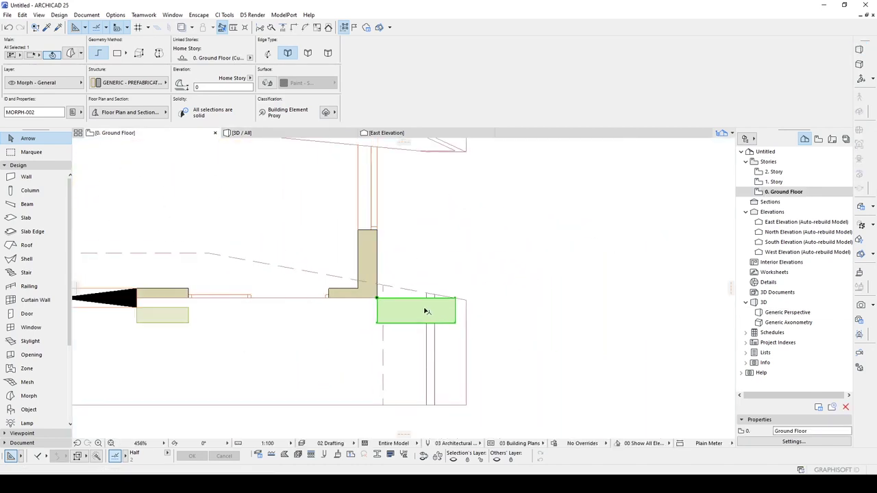
pyautogui.hotkey('ctrl', 'alt', 'd')
pyautogui.click(405, 338)
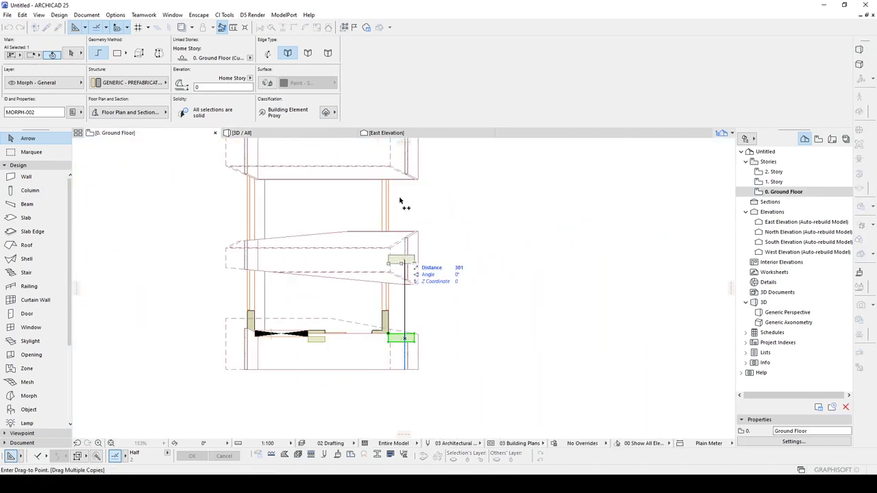
pyautogui.moveTo(401, 201); pyautogui.dragTo(408, 343, button='middle')
pyautogui.click(407, 290)
pyautogui.click(407, 204)
pyautogui.moveTo(414, 190); pyautogui.dragTo(415, 334, button='middle')
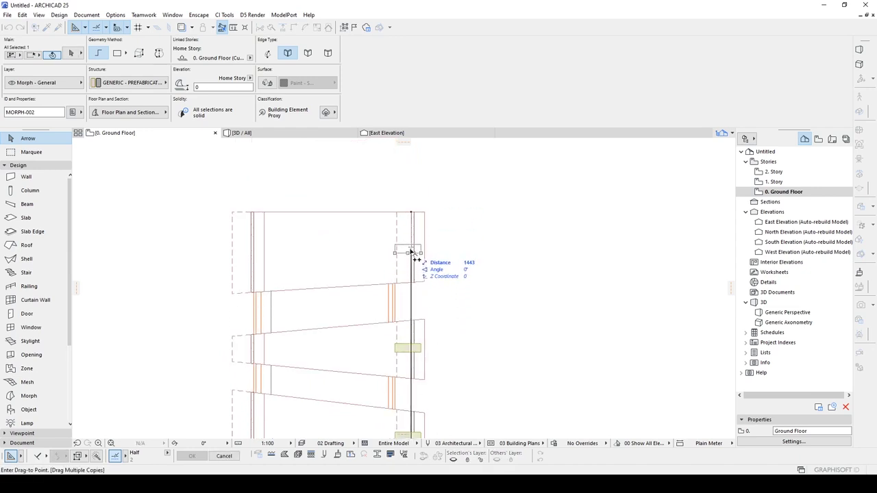
pyautogui.click(411, 252)
pyautogui.press('F3')
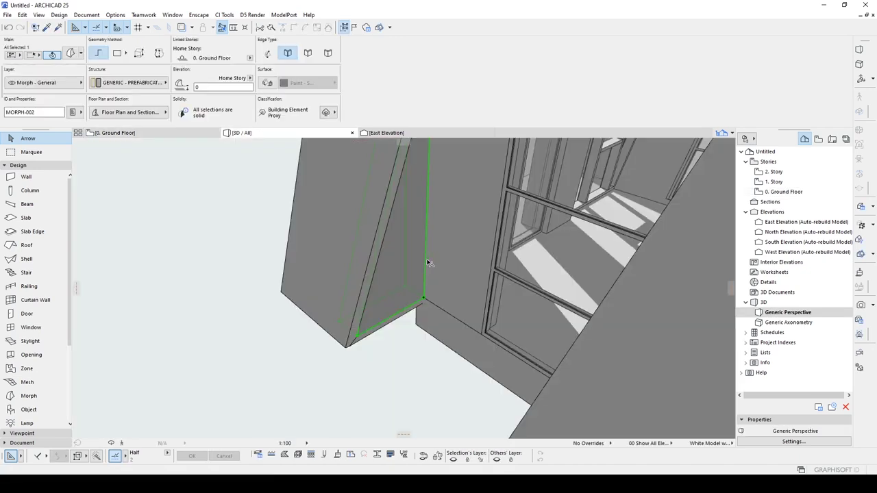
pyautogui.scroll(-1, 426, 263)
pyautogui.click(264, 296)
# Draw a rectangular terrain mesh of about 2900 by 3700 around the whole building
pyautogui.scroll(-5, 301, 302)
pyautogui.keyDown('shift'); pyautogui.moveTo(340, 308); pyautogui.dragTo(463, 364, button='middle'); pyautogui.keyUp('shift')
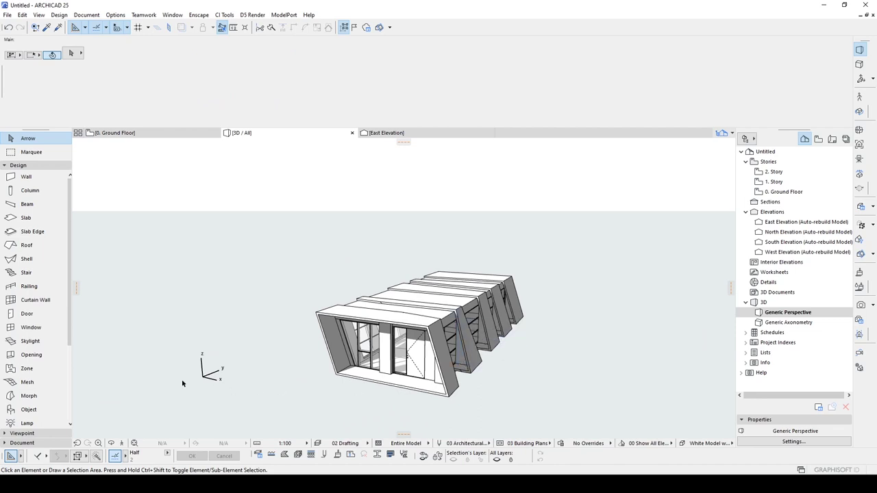
pyautogui.click(27, 382)
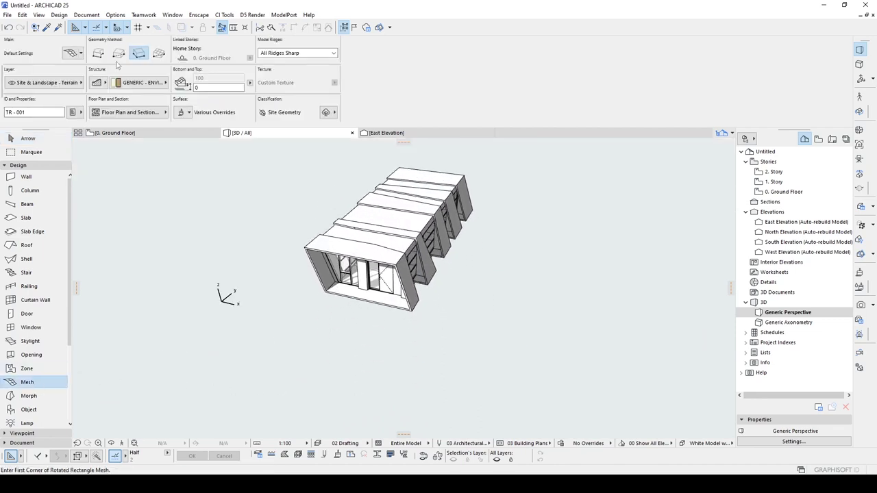
pyautogui.moveTo(369, 197); pyautogui.dragTo(370, 223, button='middle')
pyautogui.click(334, 174)
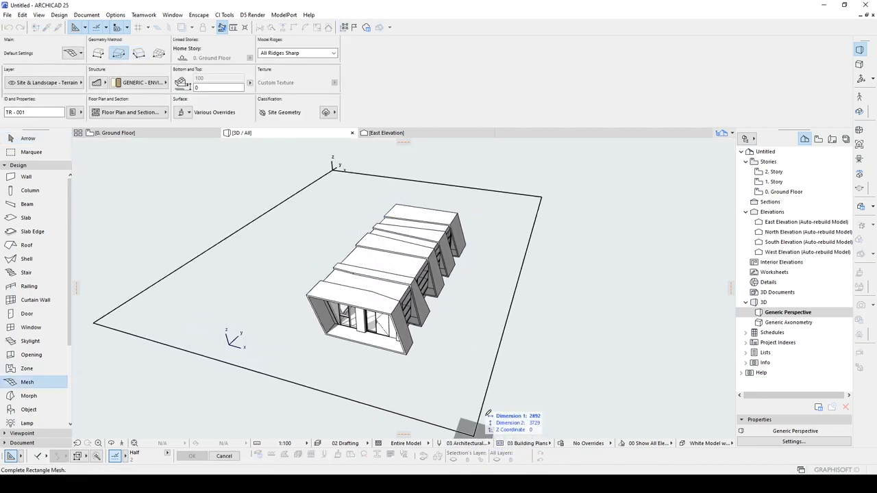
pyautogui.moveTo(482, 407); pyautogui.dragTo(457, 362, button='middle')
pyautogui.click(449, 363)
pyautogui.press('Escape')
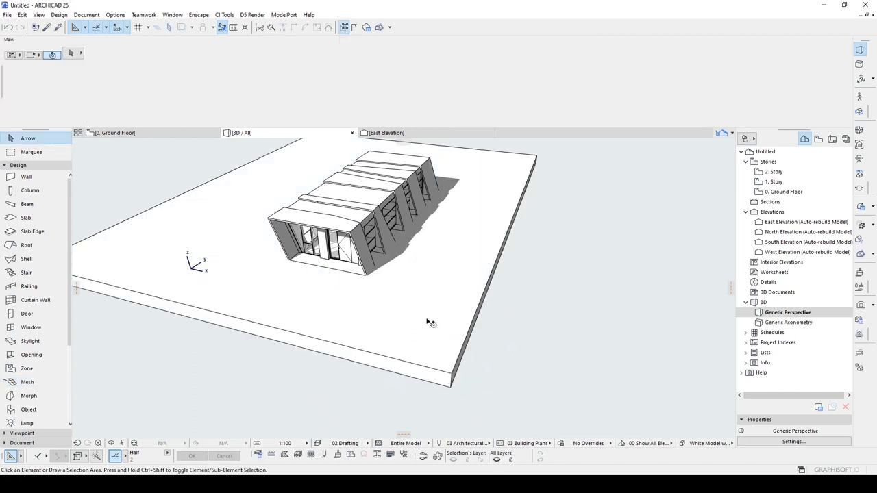
# Set the terrain mesh's elevation to -50 relative to its home story
pyautogui.click(410, 291)
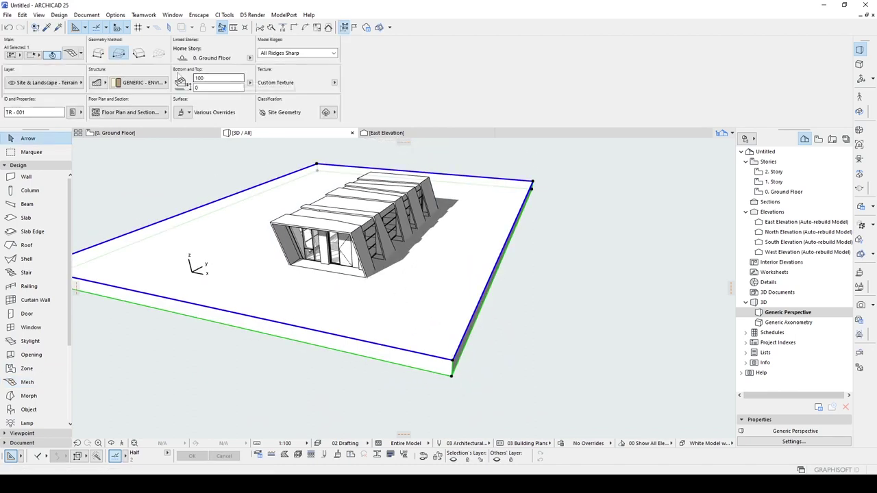
pyautogui.keyDown('shift'); pyautogui.moveTo(510, 293); pyautogui.dragTo(527, 278, button='middle'); pyautogui.keyUp('shift')
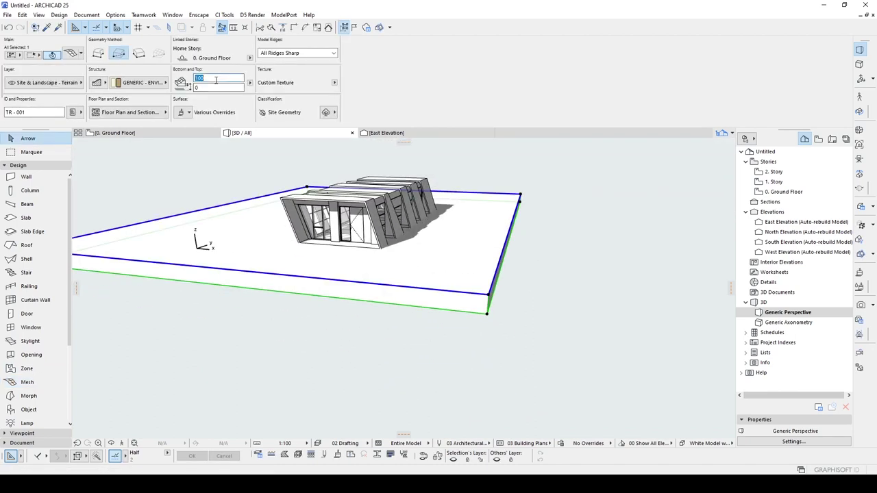
pyautogui.write('0')
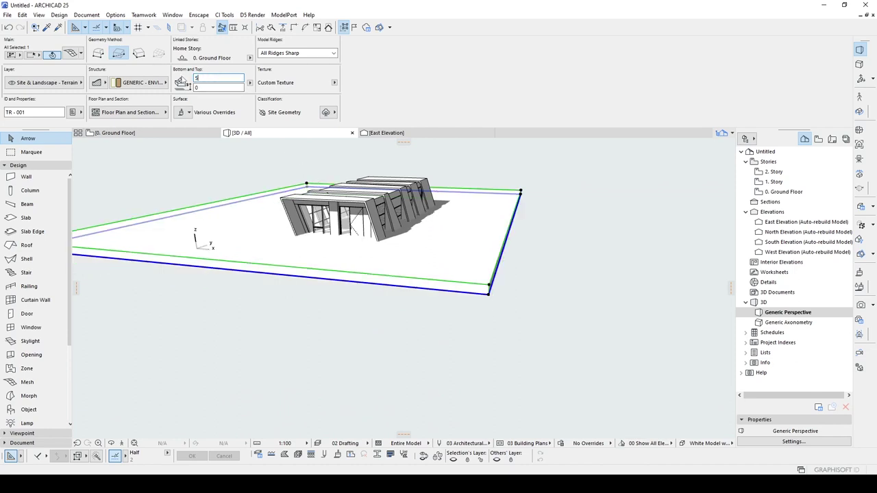
pyautogui.click(222, 88)
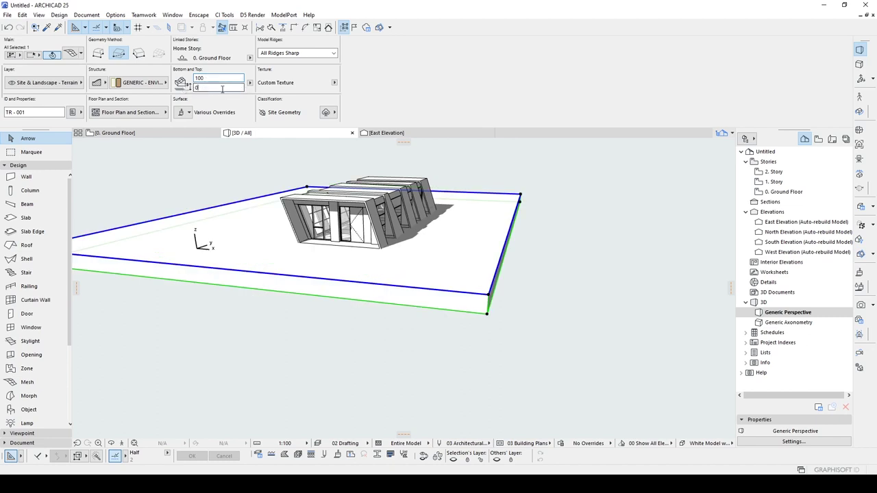
pyautogui.press('Return')
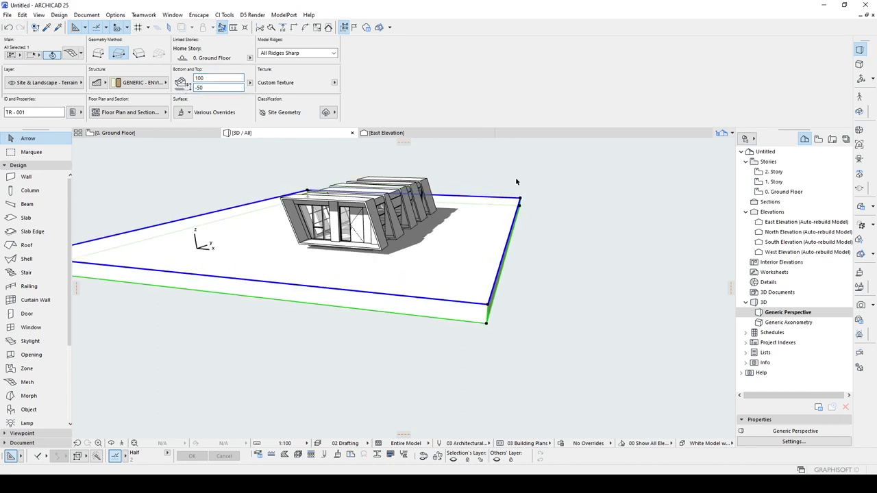
pyautogui.click(517, 182)
pyautogui.keyDown('shift'); pyautogui.moveTo(428, 223); pyautogui.dragTo(479, 236, button='middle'); pyautogui.keyUp('shift')
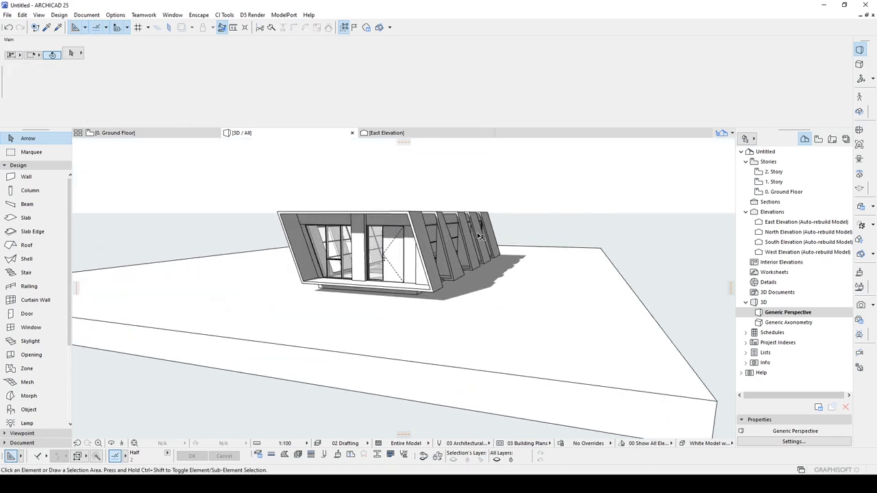